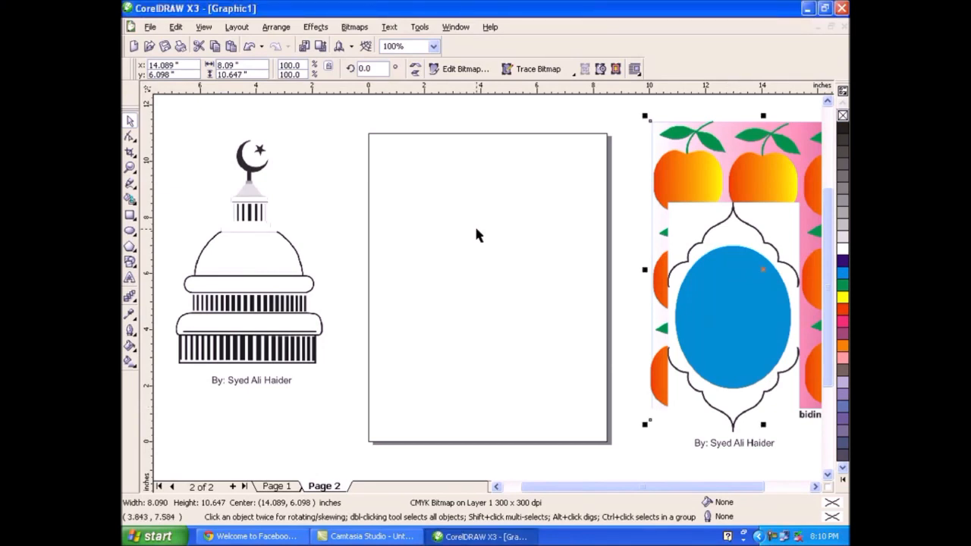
# Step: Draw a square about 2.47 inches wide in the page's upper-left area and round all its corners to about 68
pyautogui.click(130, 218)
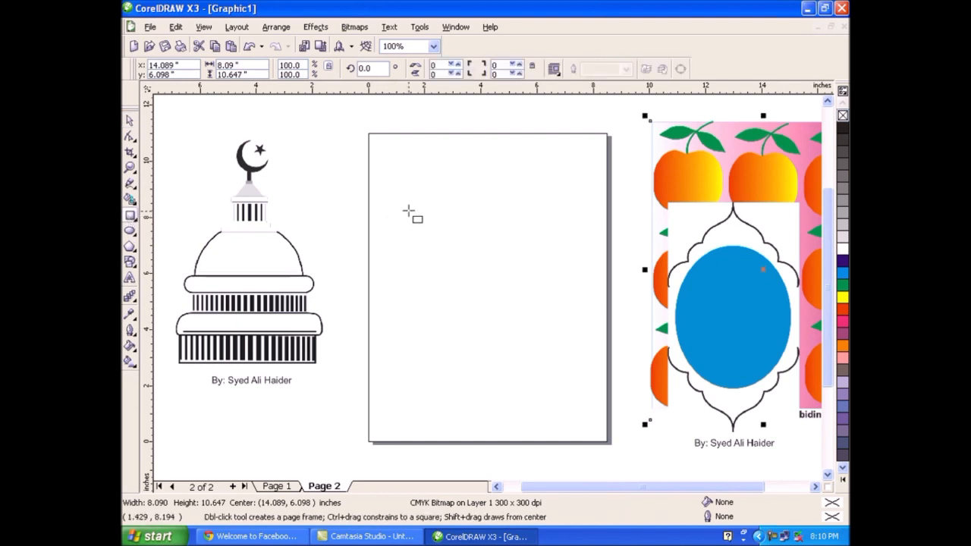
pyautogui.moveTo(412, 195); pyautogui.dragTo(482, 264)
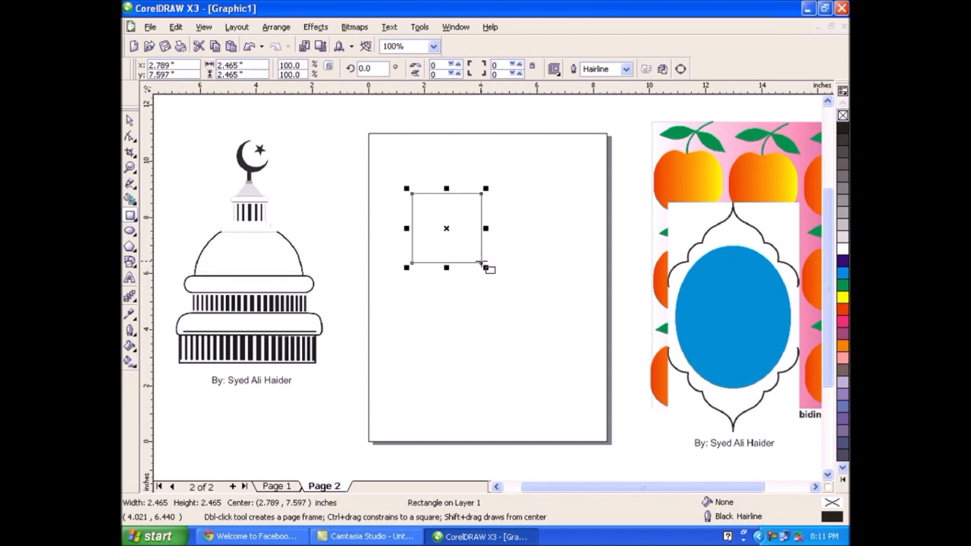
pyautogui.click(129, 137)
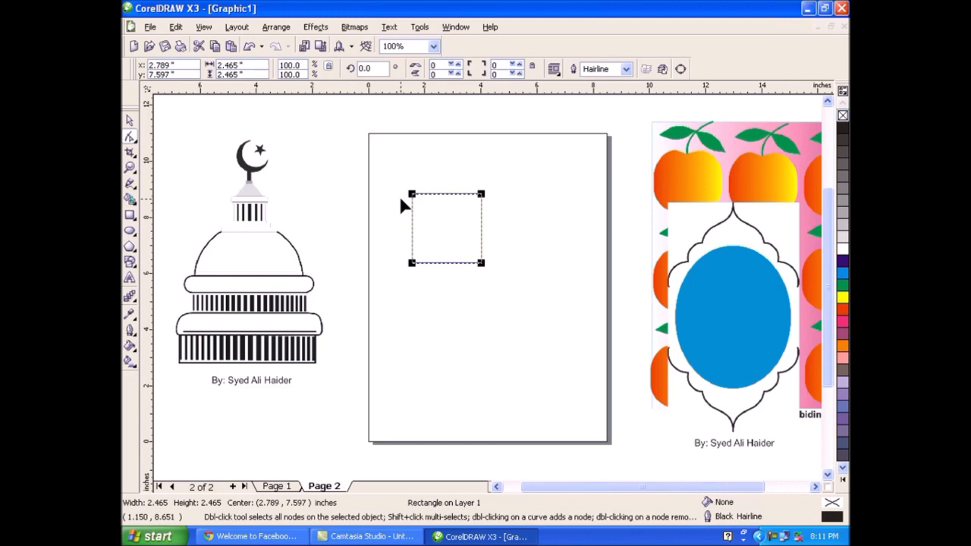
pyautogui.moveTo(414, 196); pyautogui.dragTo(436, 209)
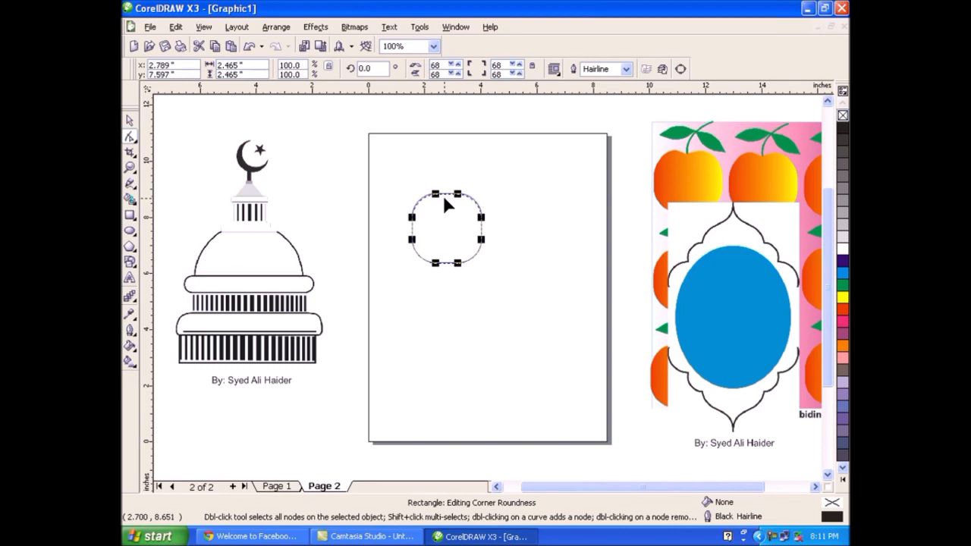
# Step: Convert the rounded square to curves and add a node mid-top and mid-bottom, pulling both inward to form an apple outline
pyautogui.click(267, 30)
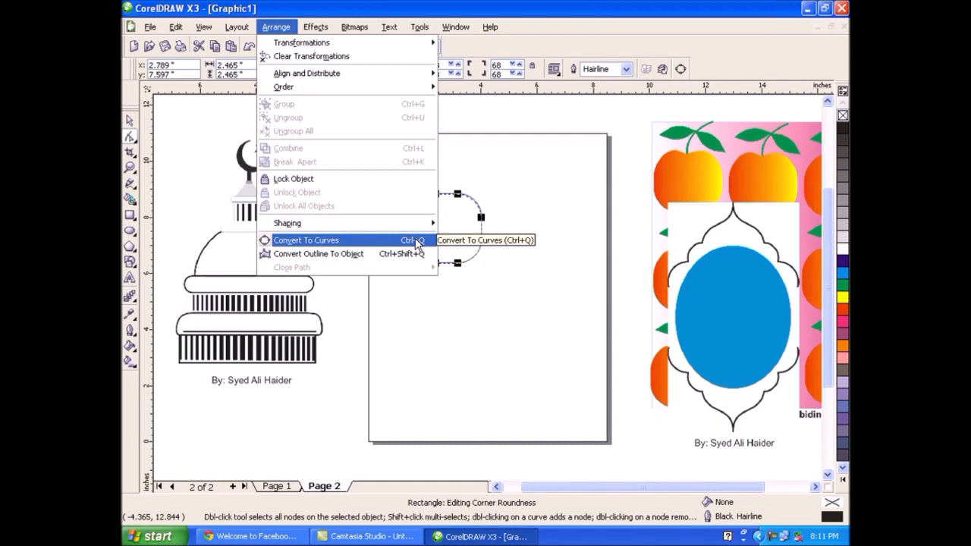
pyautogui.click(417, 242)
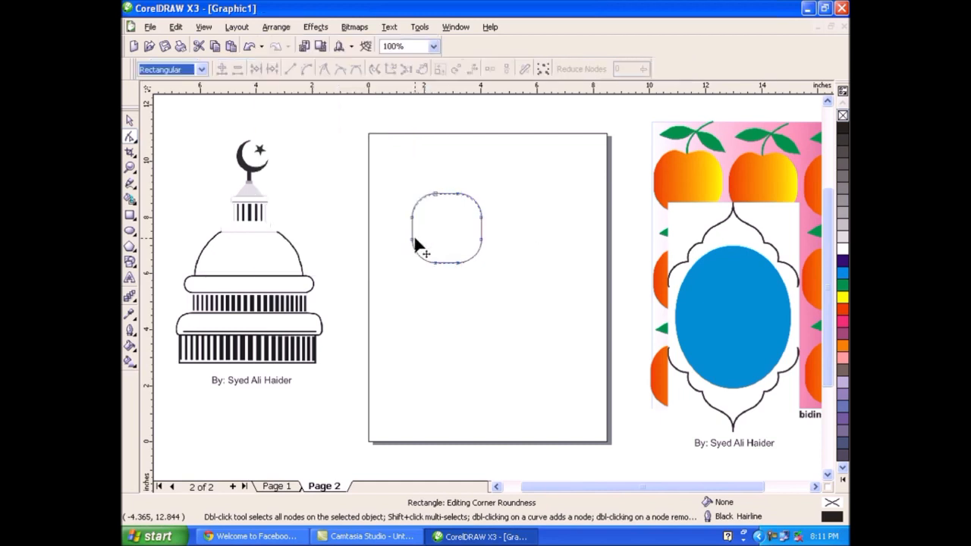
pyautogui.doubleClick(445, 194)
pyautogui.moveTo(445, 194); pyautogui.dragTo(447, 200)
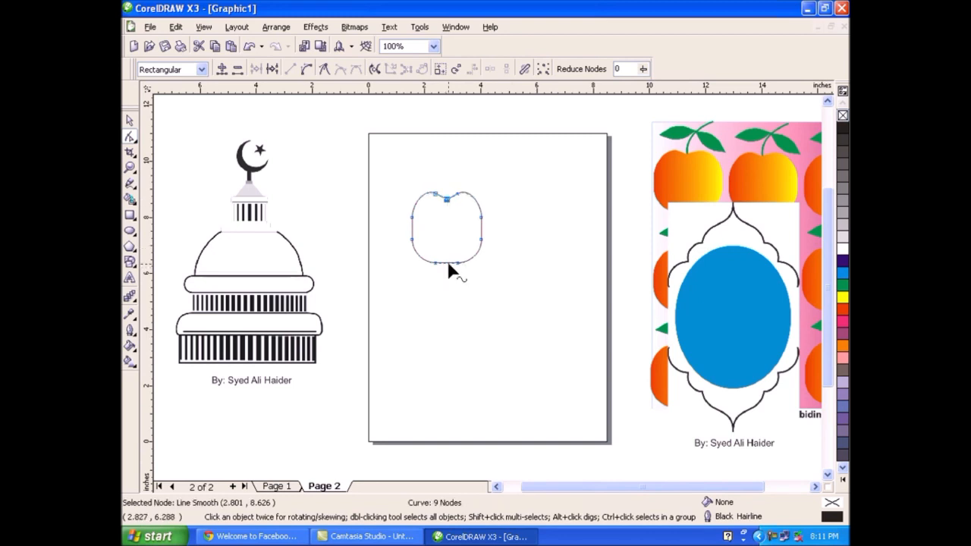
pyautogui.doubleClick(446, 263)
pyautogui.moveTo(447, 265); pyautogui.dragTo(447, 262)
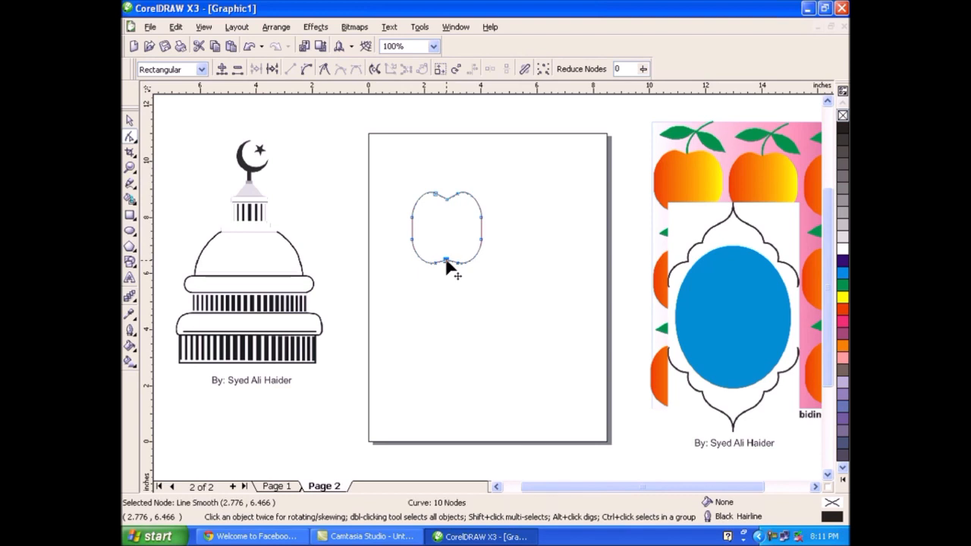
# Step: Draw a thin stem rectangle about 0.23 by 1.88 inches, centre it over the apple's top notch and fill it green
pyautogui.click(130, 216)
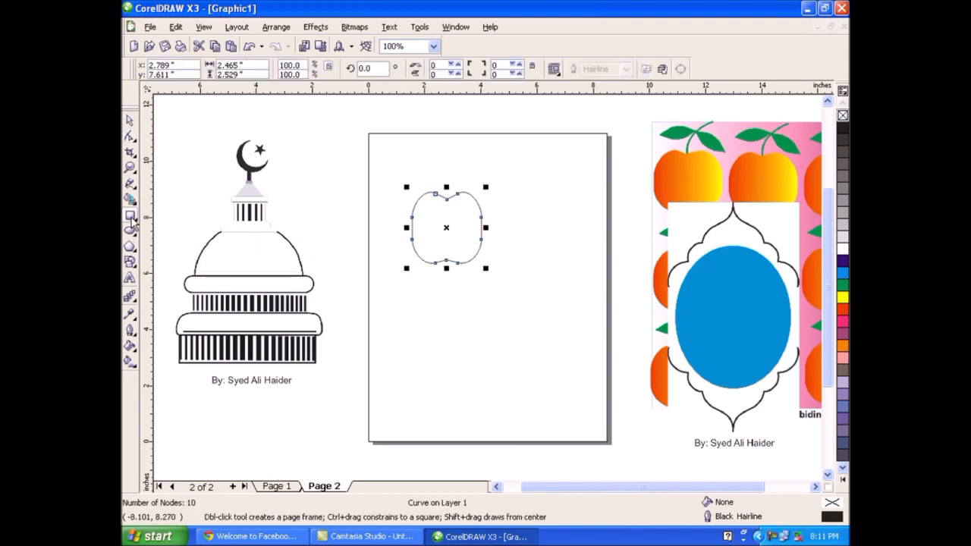
pyautogui.moveTo(443, 155); pyautogui.dragTo(449, 208)
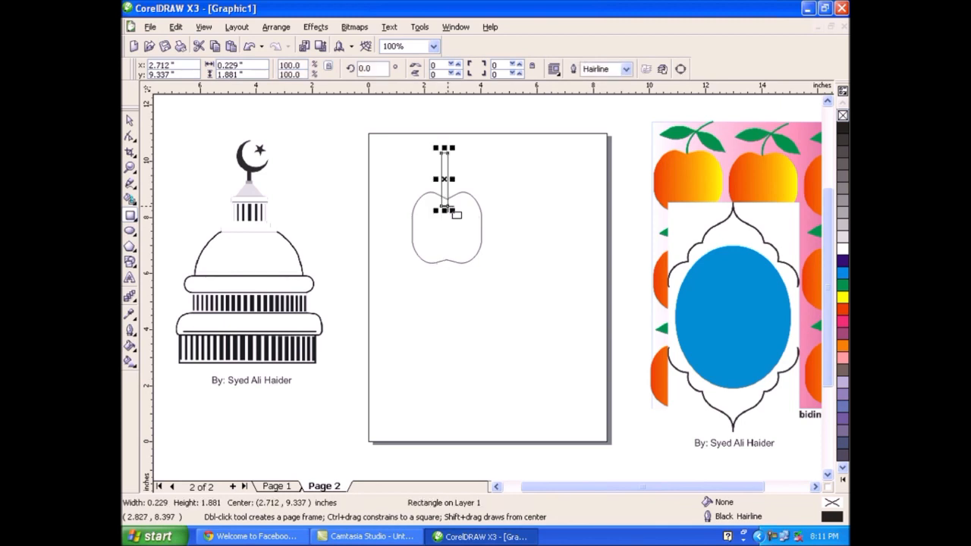
pyautogui.click(129, 120)
pyautogui.moveTo(448, 174); pyautogui.dragTo(447, 184)
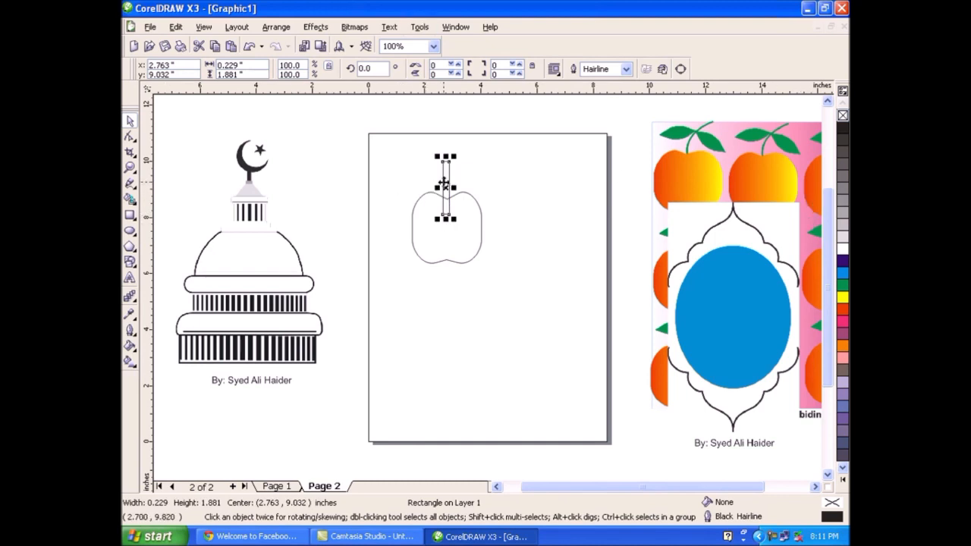
pyautogui.click(842, 284)
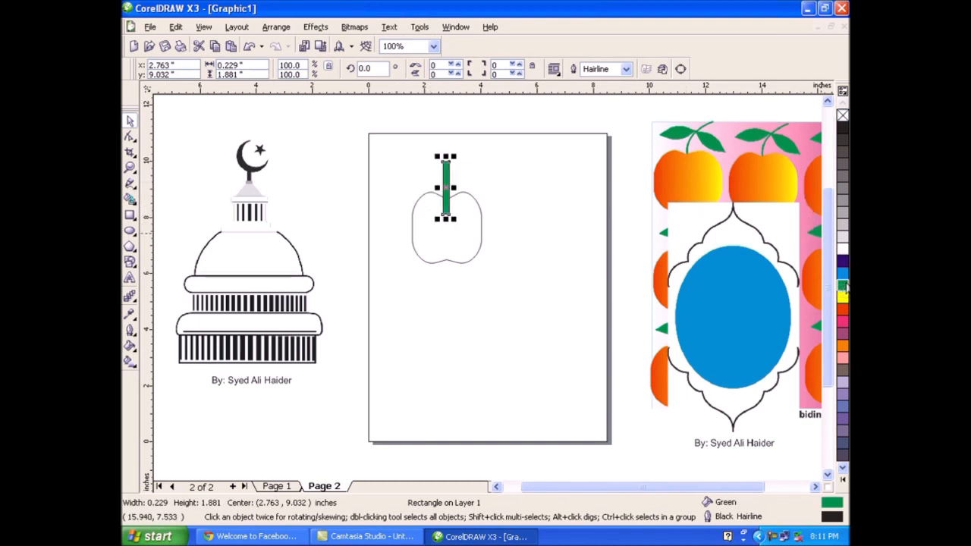
# Step: Fill the apple shape with a two-color linear fountain fill from red to yellow
pyautogui.click(475, 229)
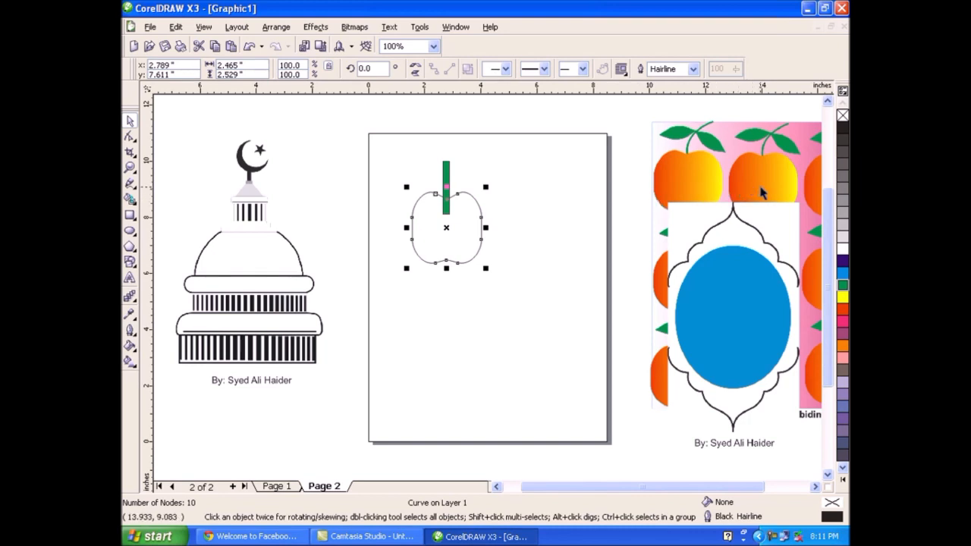
pyautogui.click(134, 349)
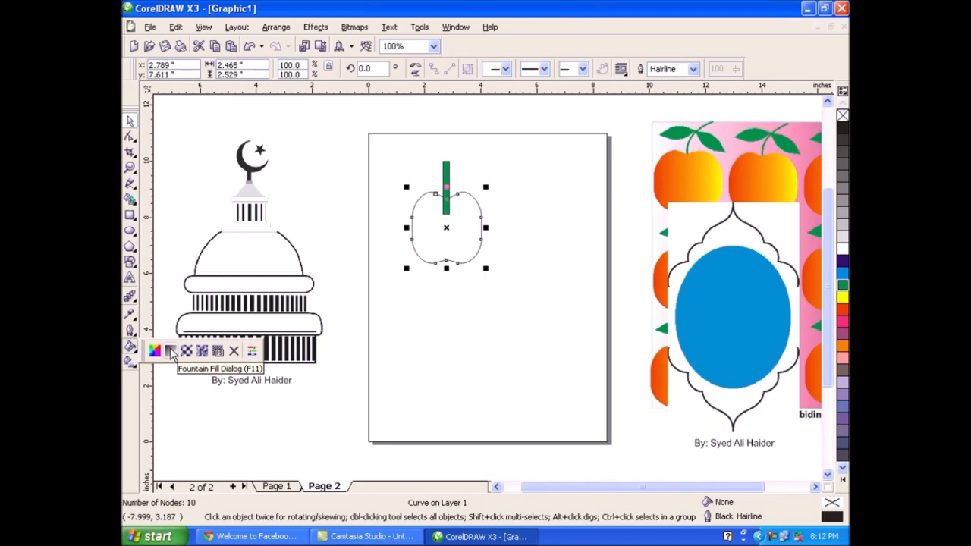
pyautogui.click(171, 353)
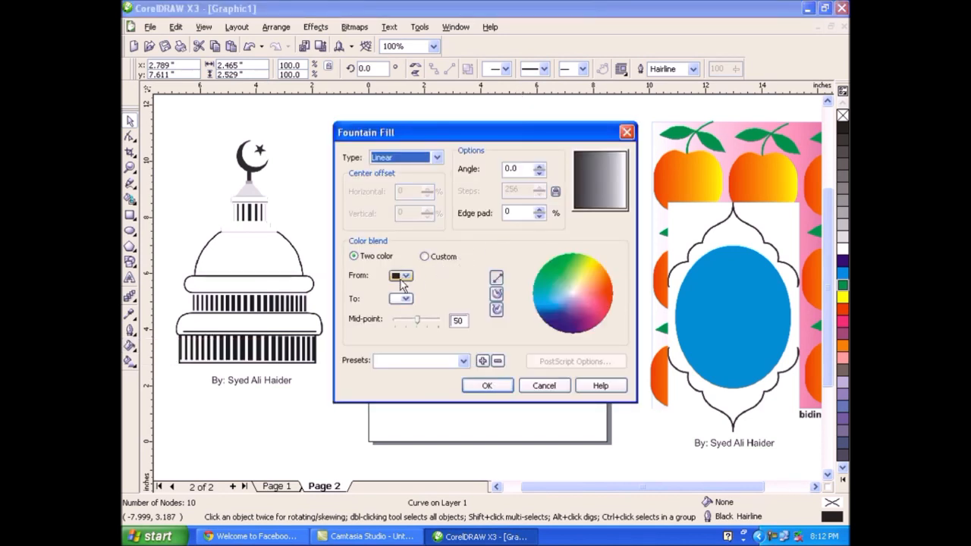
pyautogui.click(402, 278)
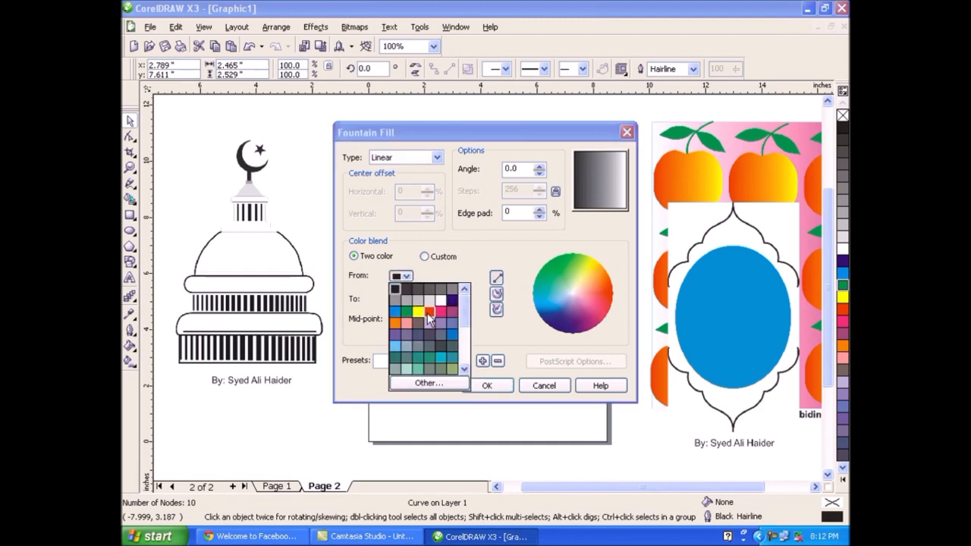
pyautogui.click(427, 313)
pyautogui.click(402, 299)
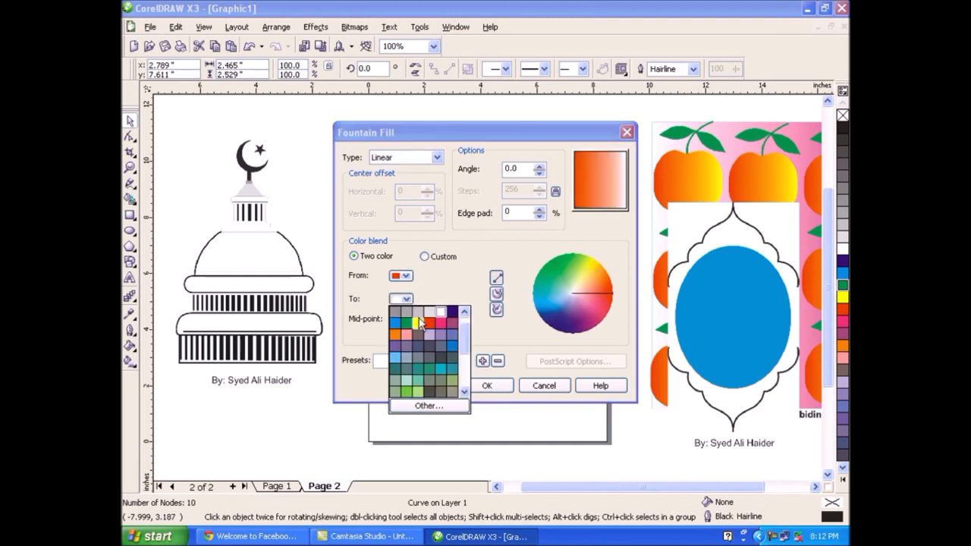
pyautogui.click(418, 323)
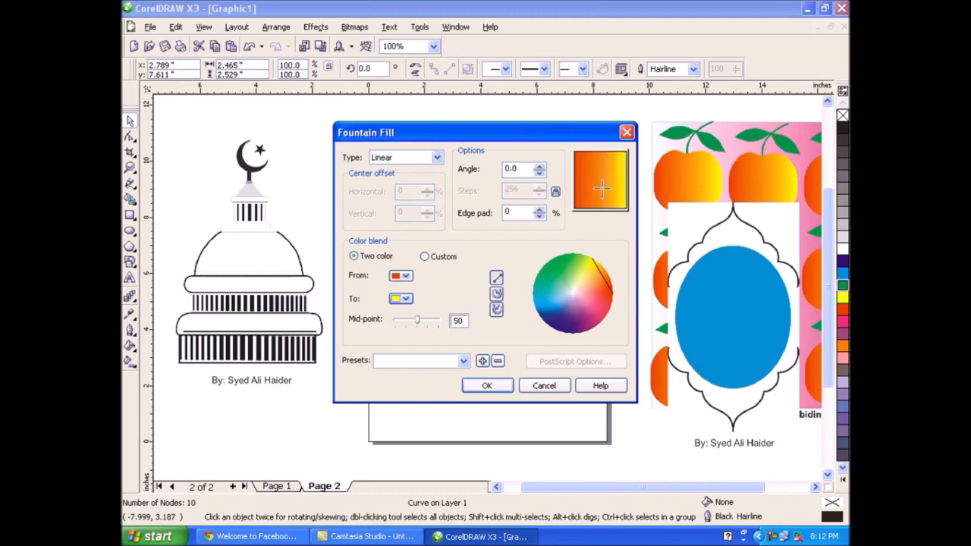
pyautogui.click(488, 387)
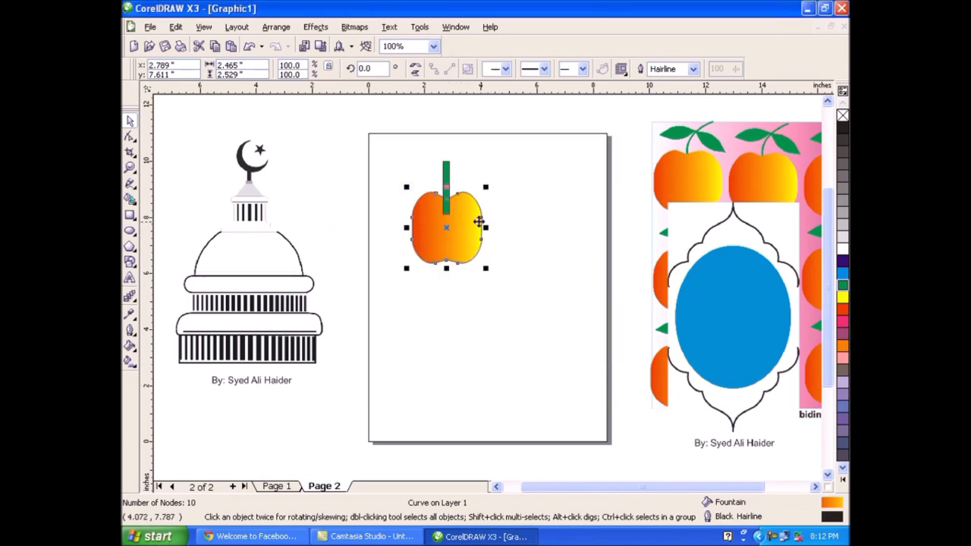
# Step: Bring the apple in front of the stem and remove the outlines of both shapes
pyautogui.rightClick(841, 117)
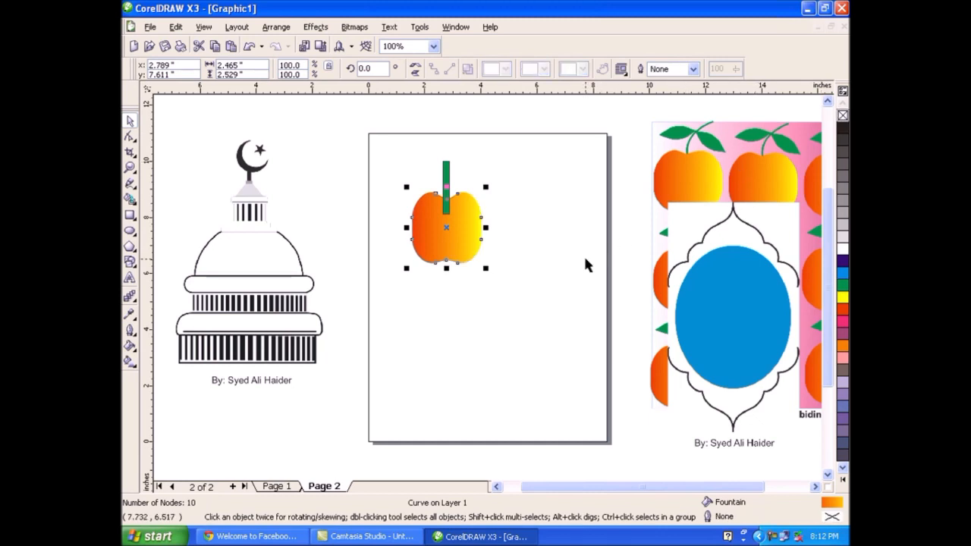
pyautogui.hotkey('shift', 'pageup')
pyautogui.click(530, 276)
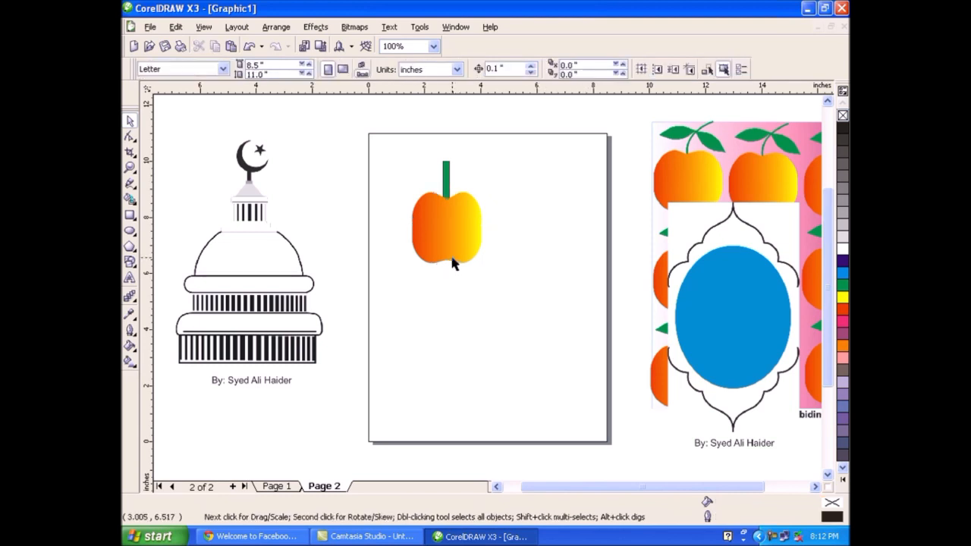
pyautogui.click(446, 186)
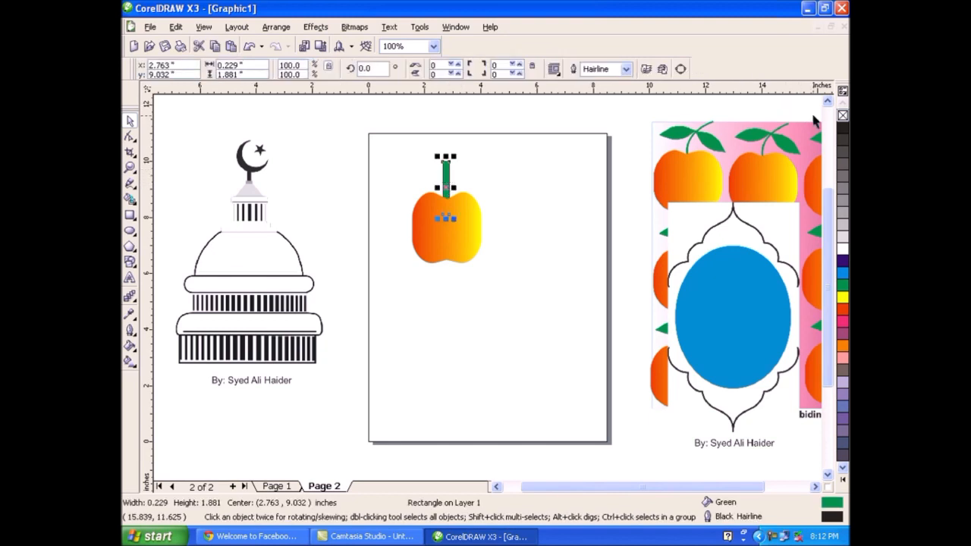
pyautogui.click(539, 254)
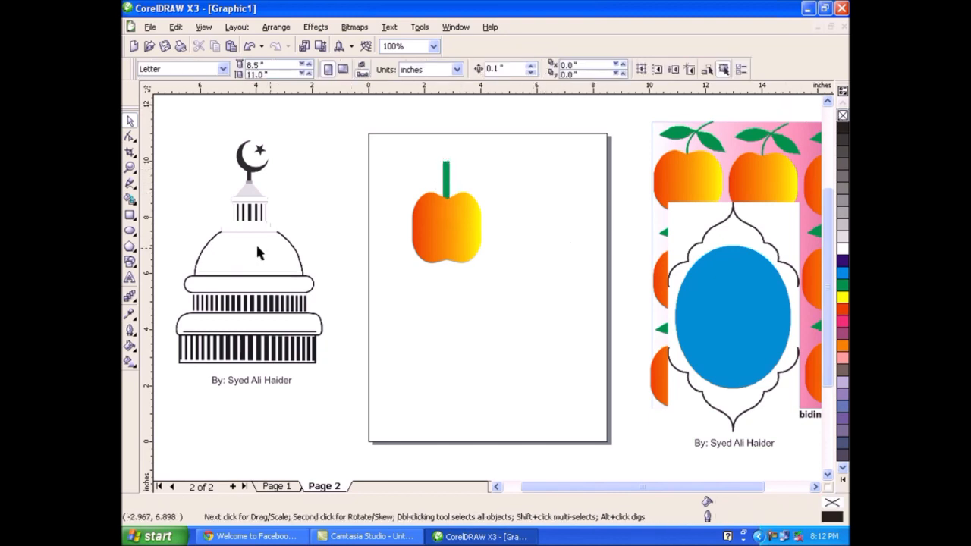
# Step: Draw a square about 0.86 inches wide below the apple and round its top-left and bottom-right corners to 100 for a leaf
pyautogui.click(130, 216)
pyautogui.moveTo(457, 294); pyautogui.dragTo(481, 316)
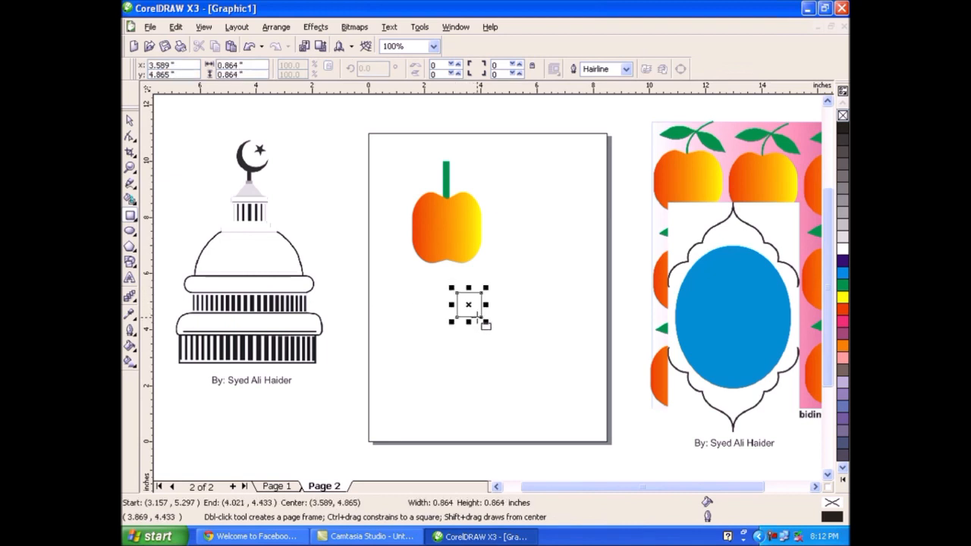
pyautogui.click(130, 136)
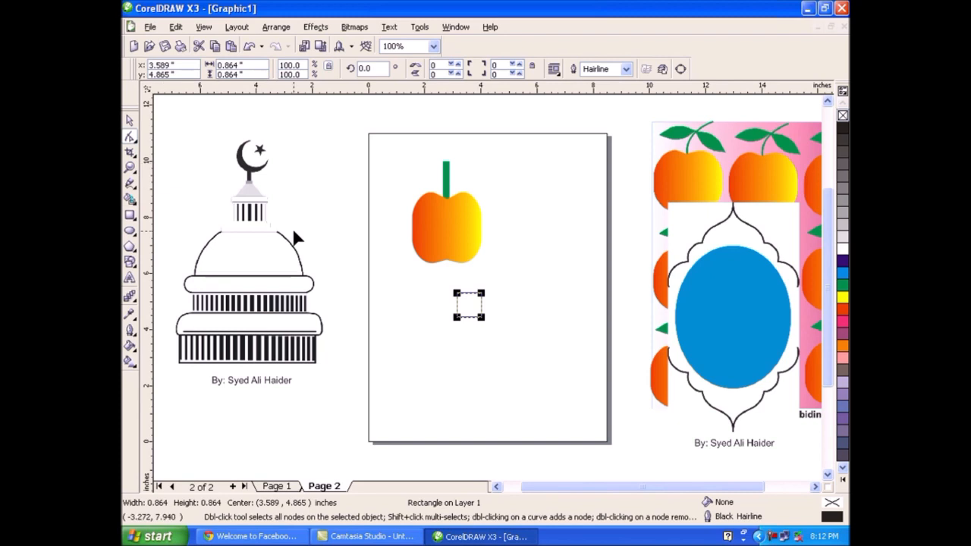
pyautogui.click(457, 295)
pyautogui.moveTo(453, 294); pyautogui.dragTo(470, 300)
pyautogui.click(481, 318)
pyautogui.moveTo(482, 317); pyautogui.dragTo(491, 304)
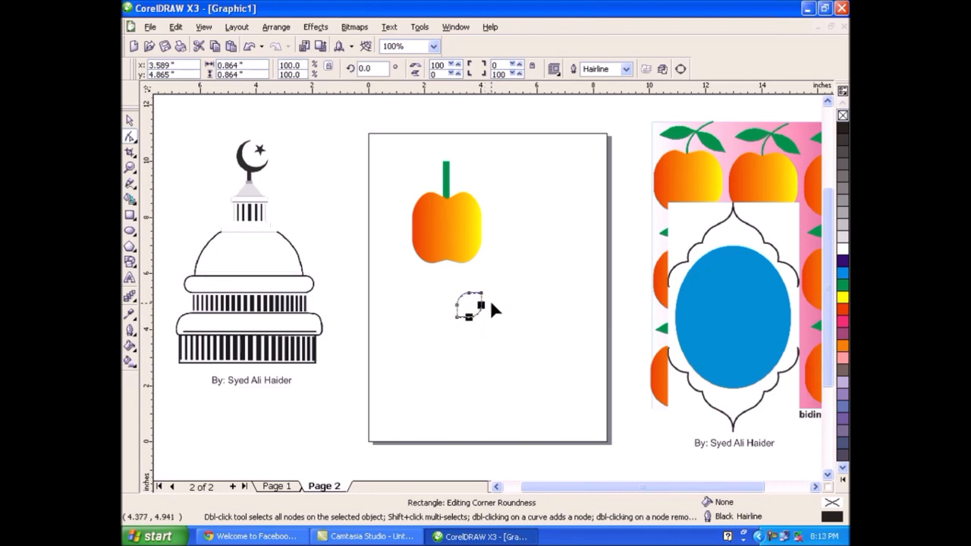
# Step: Rotate the leaf shape by 45 degrees and narrow it to about 0.51 inches wide
pyautogui.click(130, 120)
pyautogui.click(371, 68)
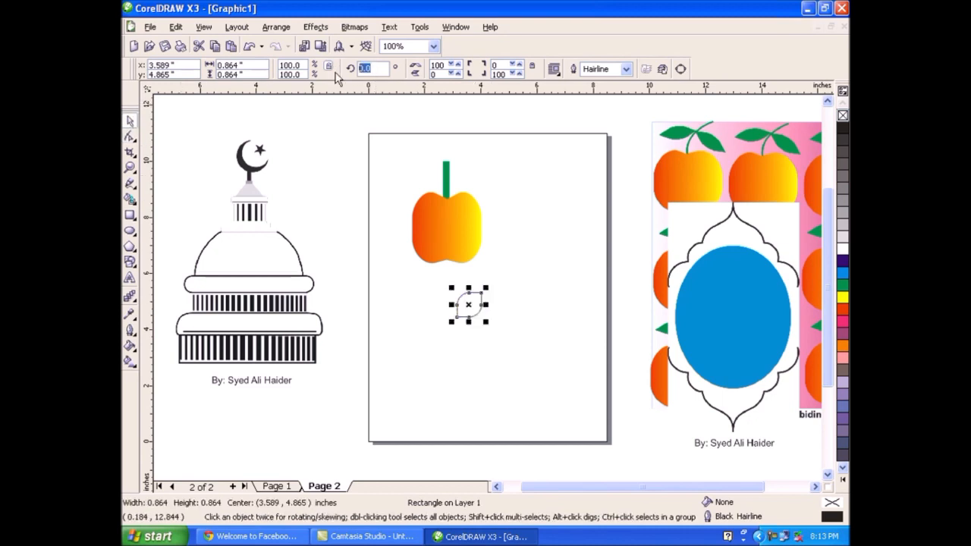
pyautogui.press('Return')
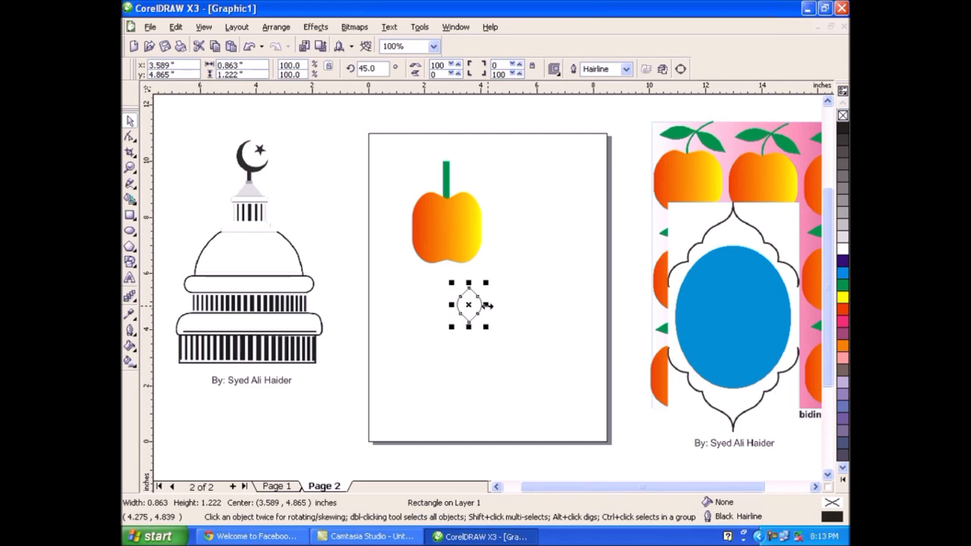
pyautogui.moveTo(486, 304); pyautogui.dragTo(482, 305)
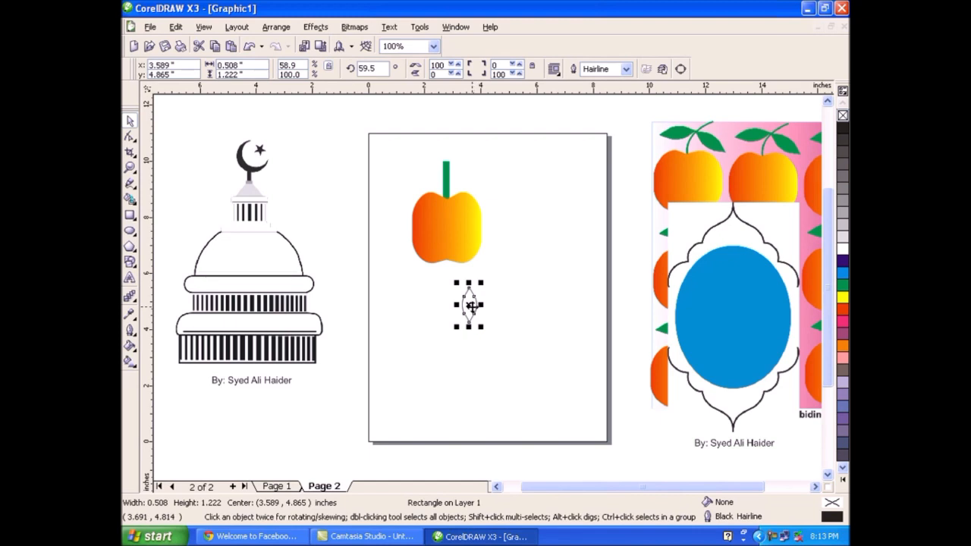
# Step: Fill the leaf green, tilt and place it against the stem's left side, and make a mirrored copy on the right side
pyautogui.click(842, 284)
pyautogui.click(469, 304)
pyautogui.moveTo(482, 281); pyautogui.dragTo(430, 190)
pyautogui.click(468, 308)
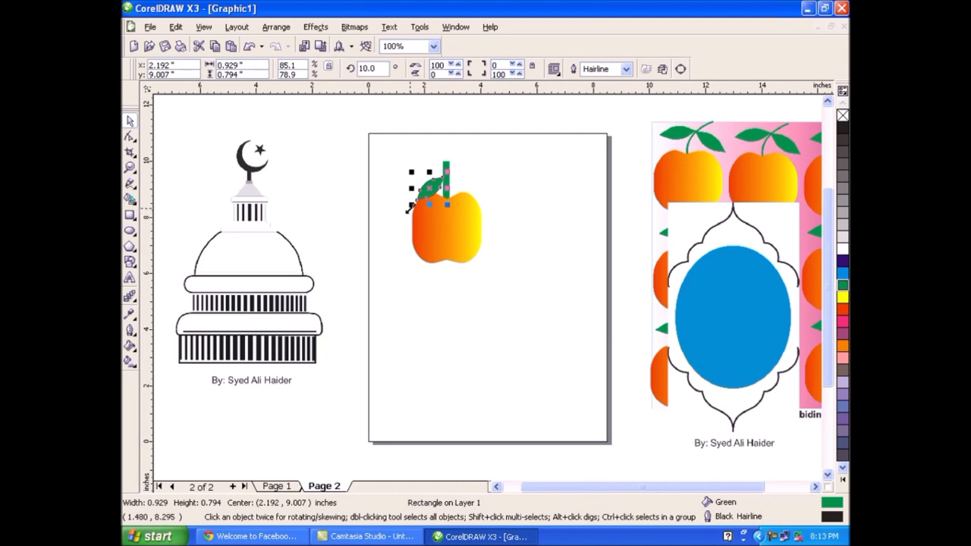
pyautogui.moveTo(408, 209); pyautogui.dragTo(472, 204)
pyautogui.click(520, 254)
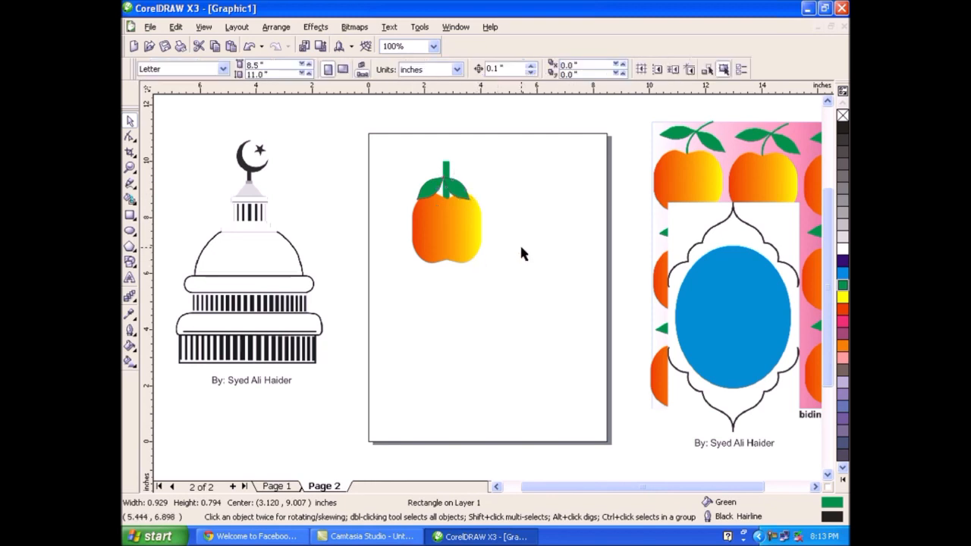
# Step: Move the straight stem aside and draw a 3 Point Curve stem about 1.27 by 2.29 inches, rising from the apple between the leaves
pyautogui.click(448, 168)
pyautogui.moveTo(448, 169); pyautogui.dragTo(576, 161)
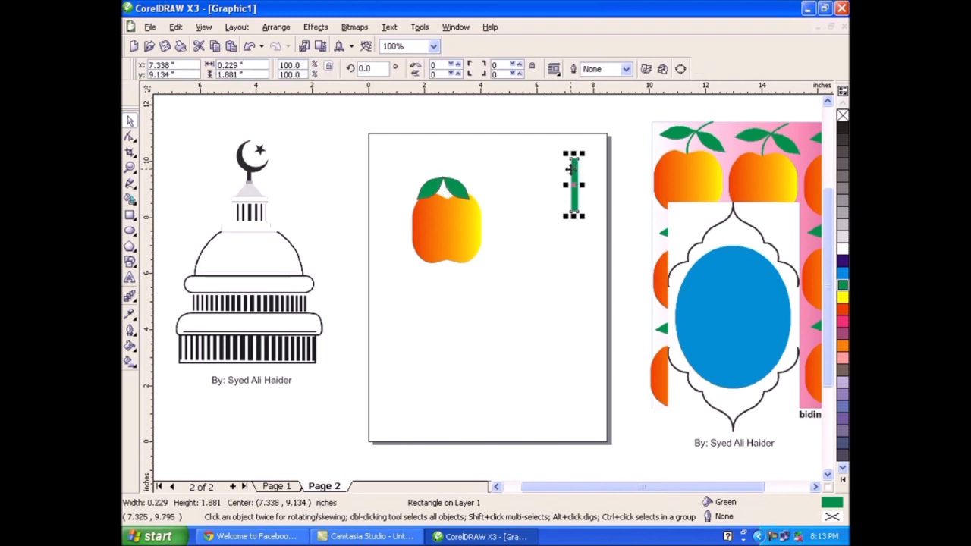
pyautogui.click(130, 184)
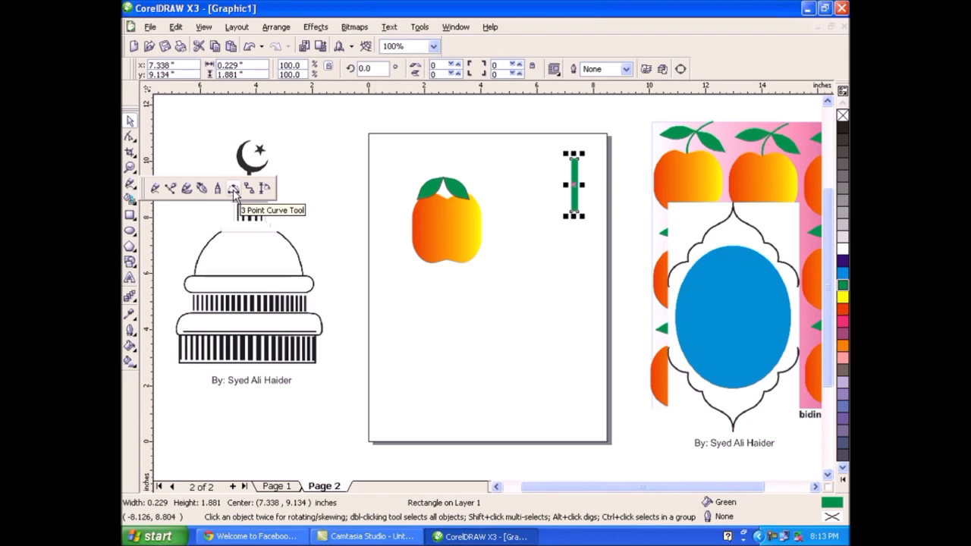
pyautogui.click(234, 189)
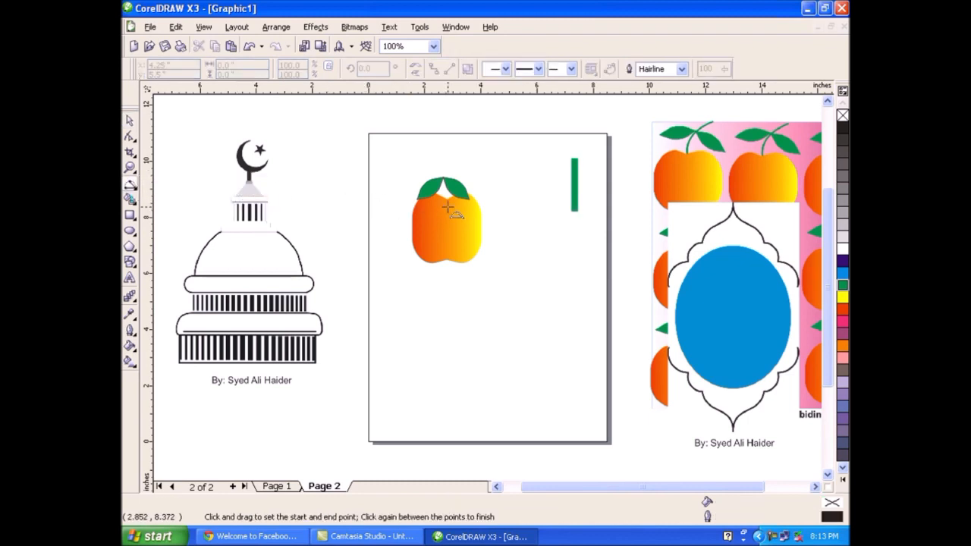
pyautogui.moveTo(448, 207); pyautogui.dragTo(478, 142)
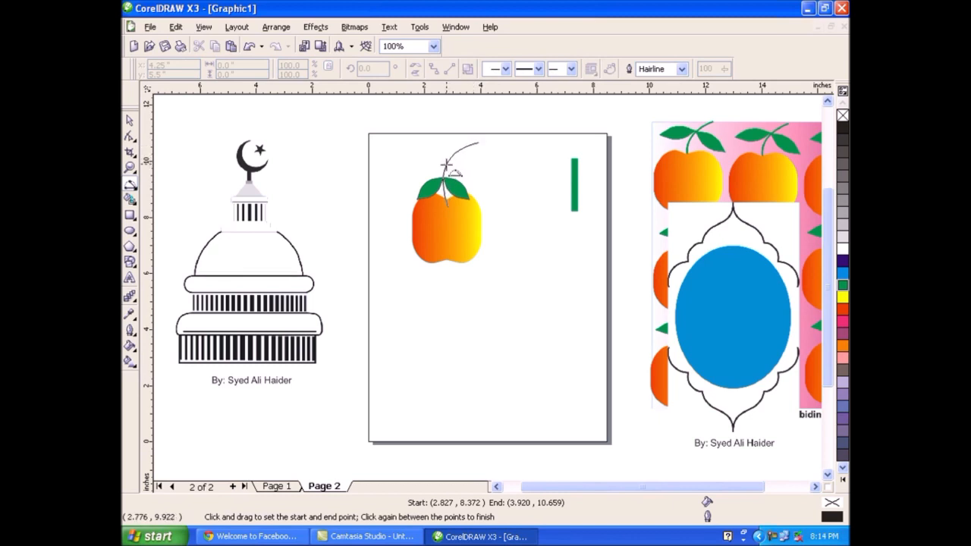
pyautogui.click(448, 160)
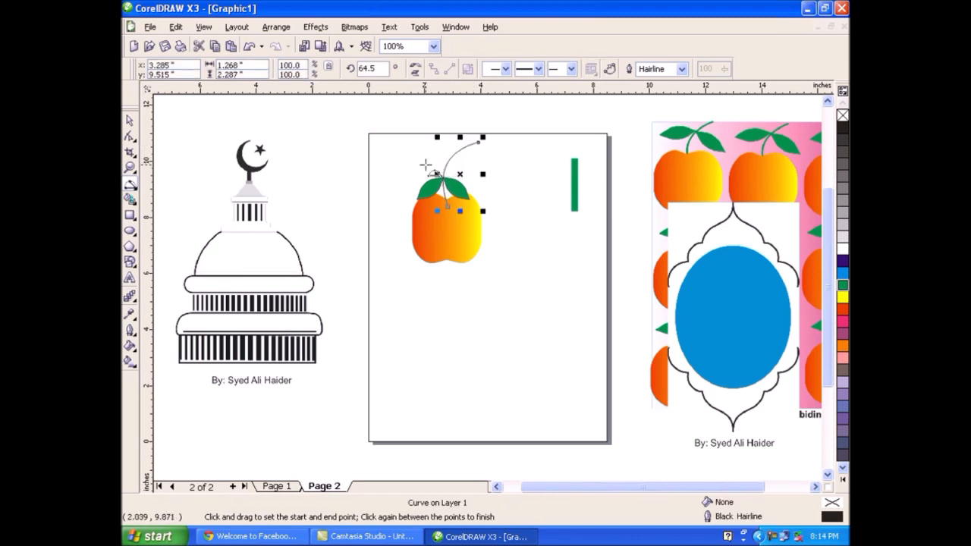
# Step: Give the curved stem an 8.0 pt green outline and scale it down slightly toward the apple
pyautogui.press('space')
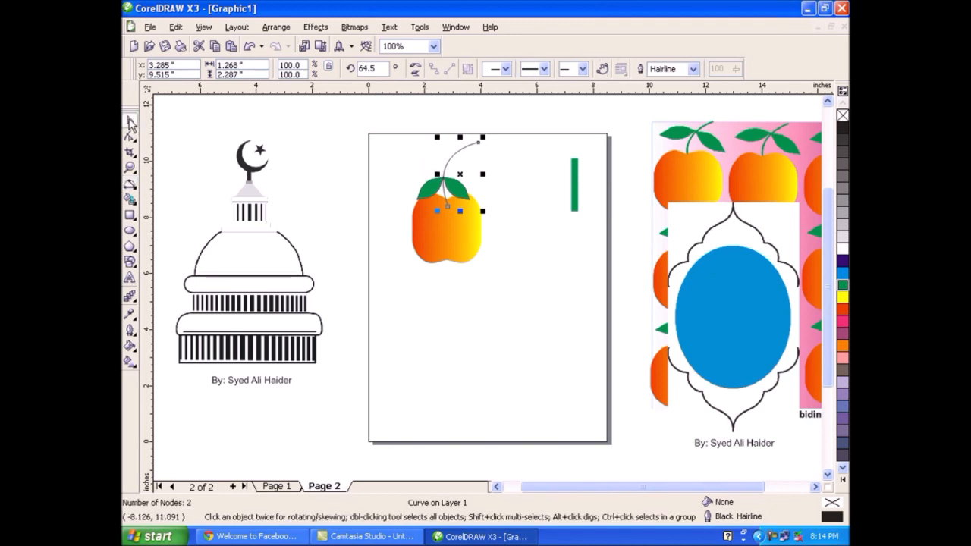
pyautogui.click(693, 69)
pyautogui.click(672, 145)
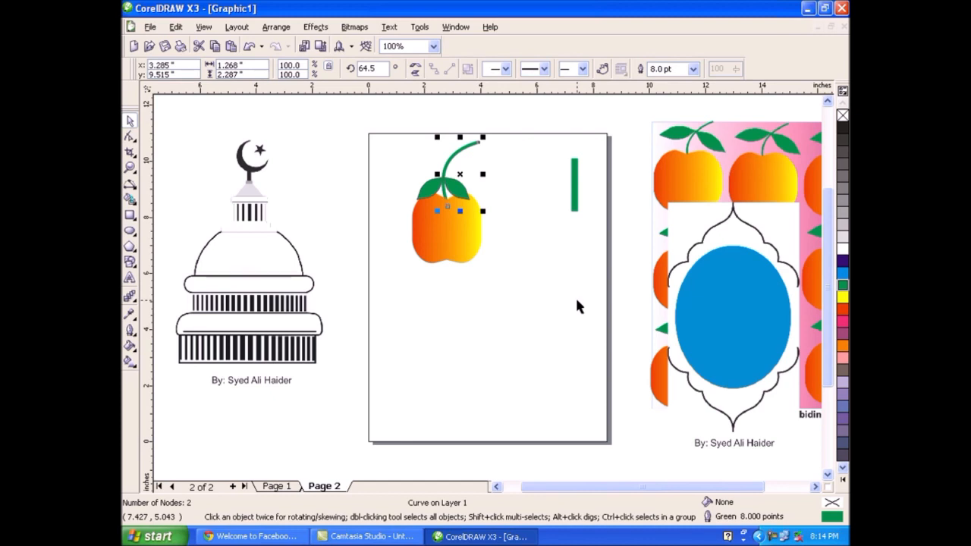
pyautogui.moveTo(483, 138); pyautogui.dragTo(472, 156)
pyautogui.click(510, 273)
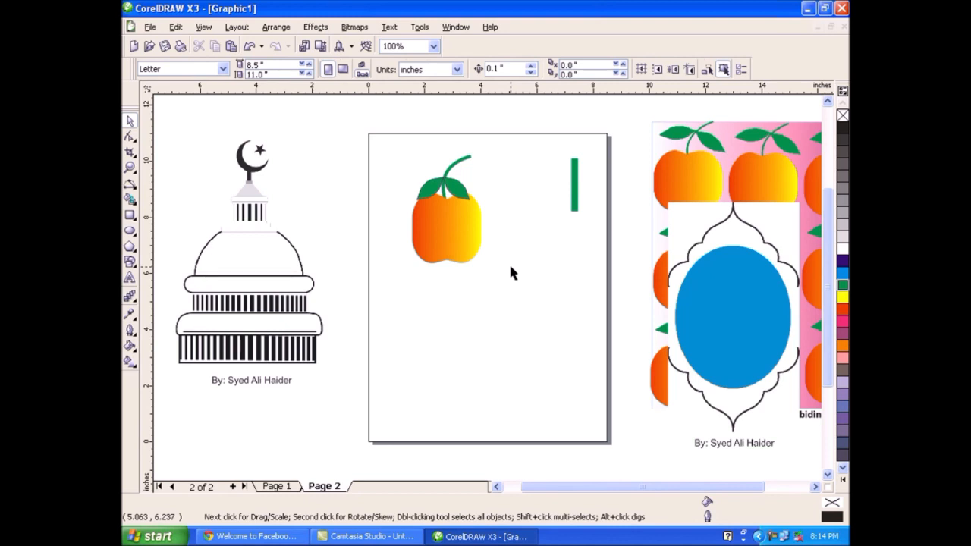
# Step: Delete the finished apple with its leaves and stem, the spare straight stem, and the apple reference bitmap
pyautogui.moveTo(396, 135); pyautogui.dragTo(545, 292)
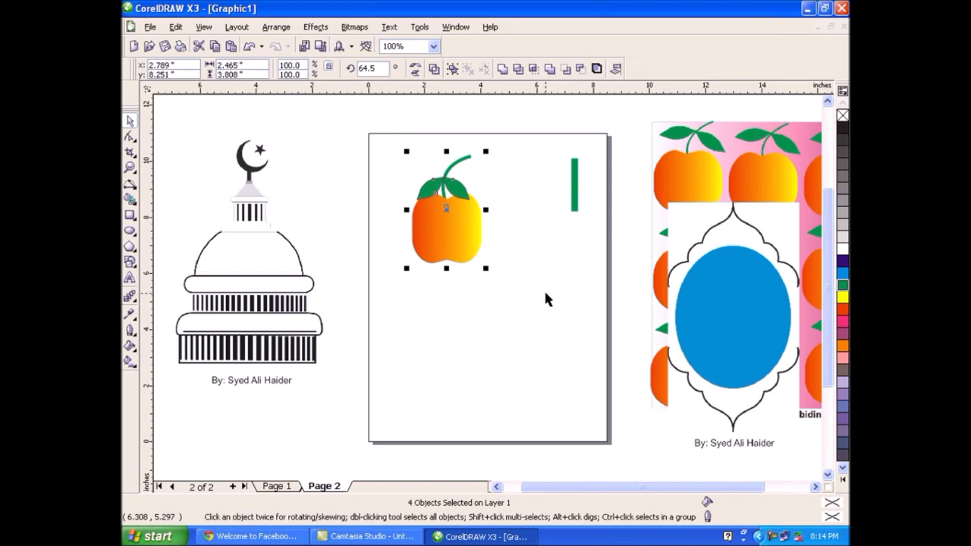
pyautogui.press('Delete')
pyautogui.click(577, 184)
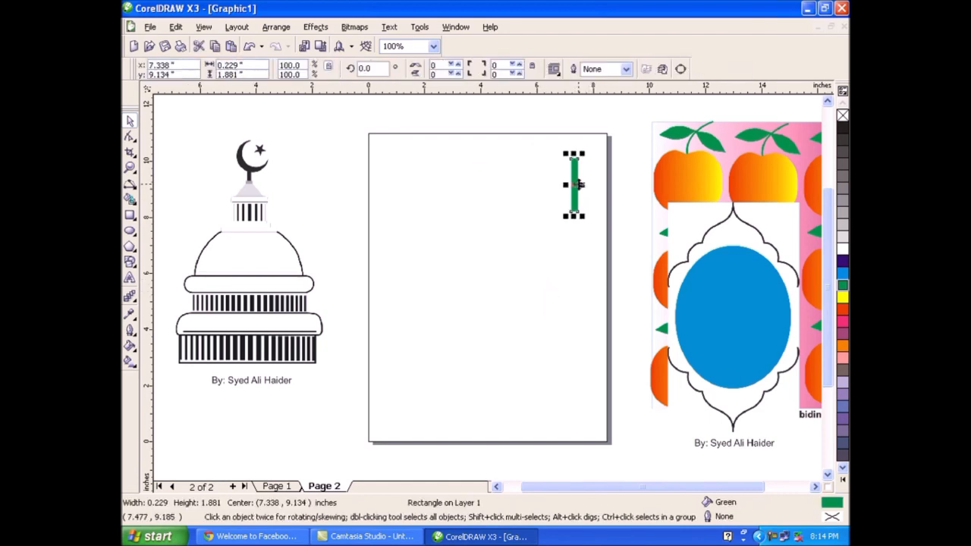
pyautogui.press('Delete')
pyautogui.click(717, 155)
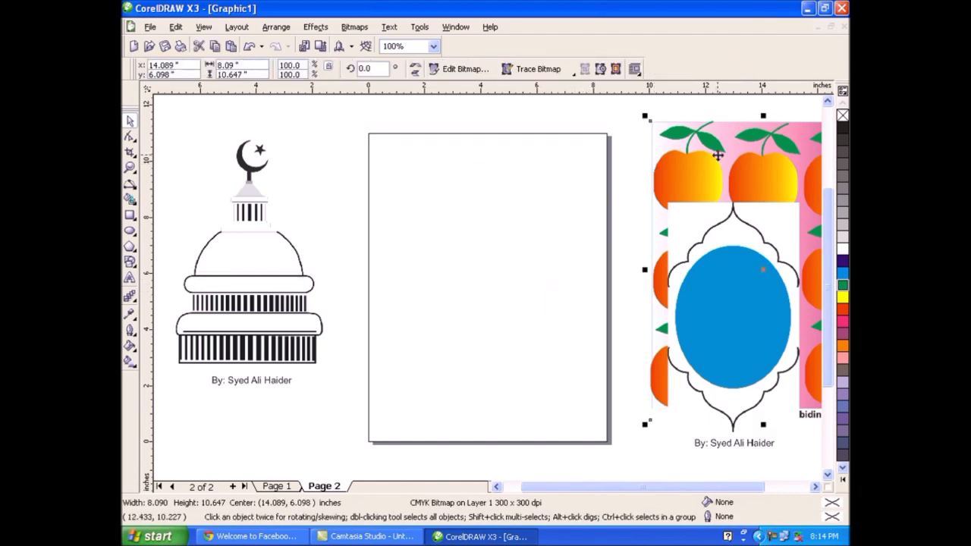
pyautogui.press('Delete')
# Step: Move the ornamental frame with the blue ellipse onto the right side of the page
pyautogui.click(725, 228)
pyautogui.moveTo(725, 228); pyautogui.dragTo(573, 152)
pyautogui.click(472, 212)
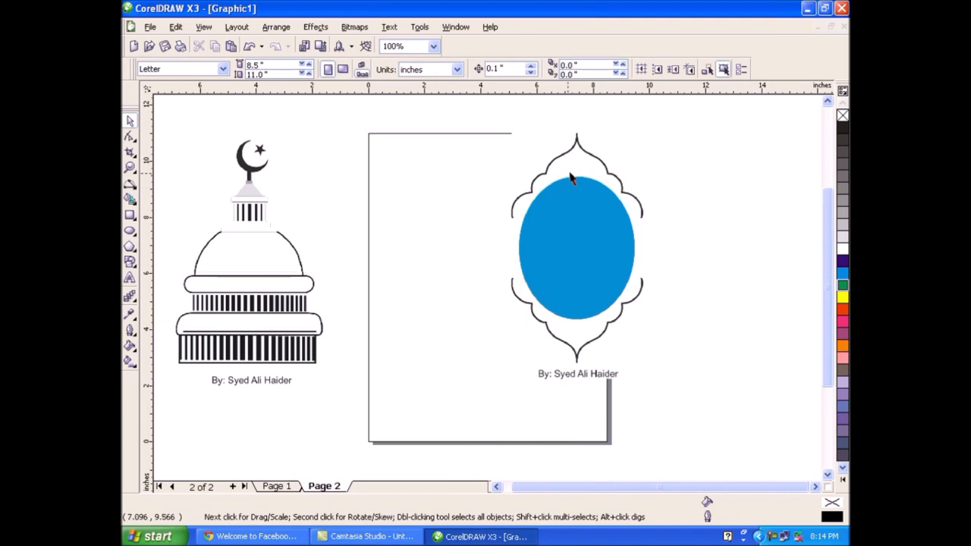
# Step: Draw a straight diagonal Freehand line about 2.75 inches wide and 3.94 inches high beside the ornamental frame
pyautogui.click(130, 186)
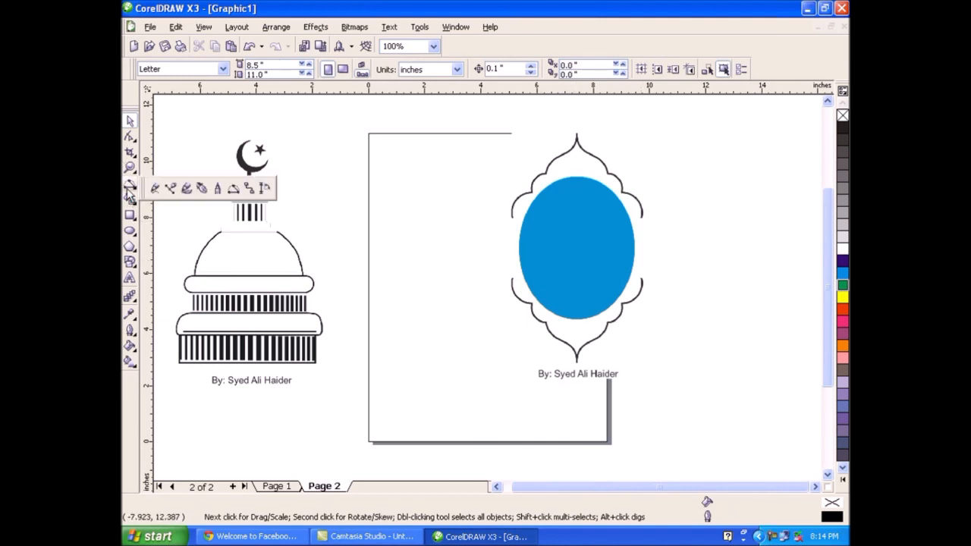
pyautogui.click(156, 189)
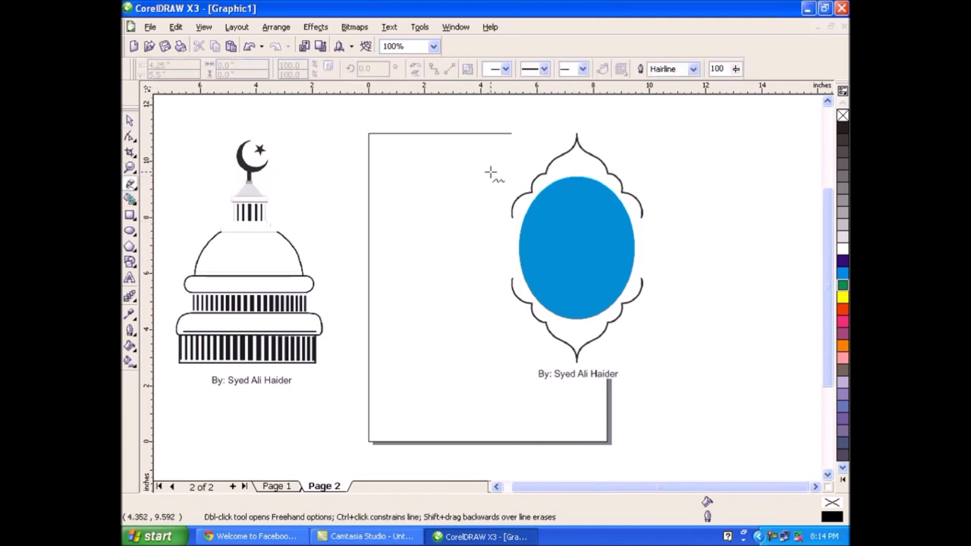
pyautogui.click(495, 148)
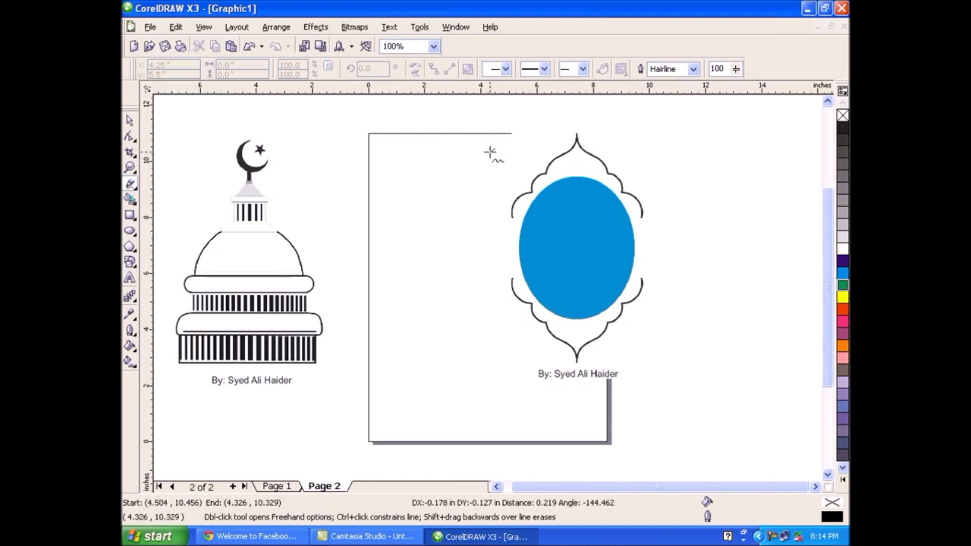
pyautogui.click(416, 260)
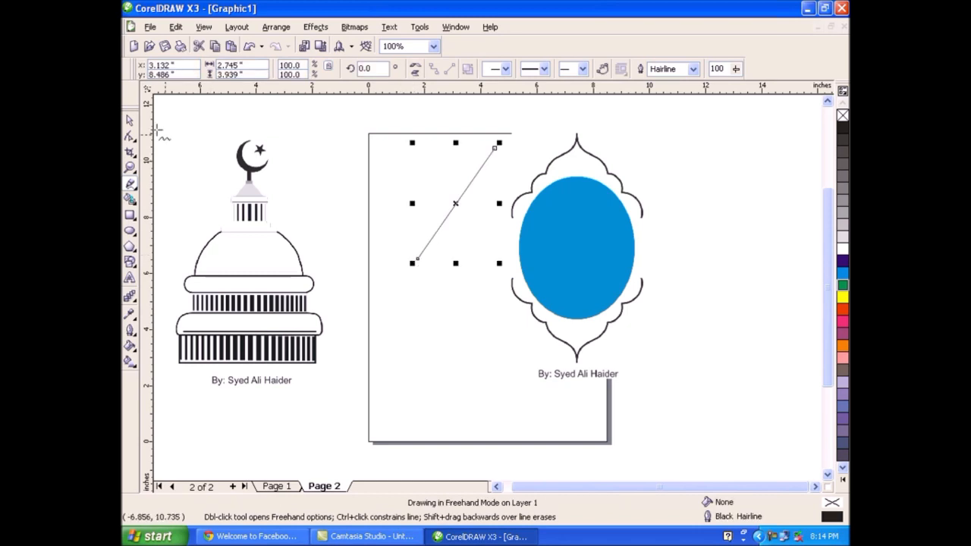
# Step: Add a node mid-line, convert the upper segment to a curve, and shape it into an S ending at about (4.17, 10.76) inches
pyautogui.click(131, 138)
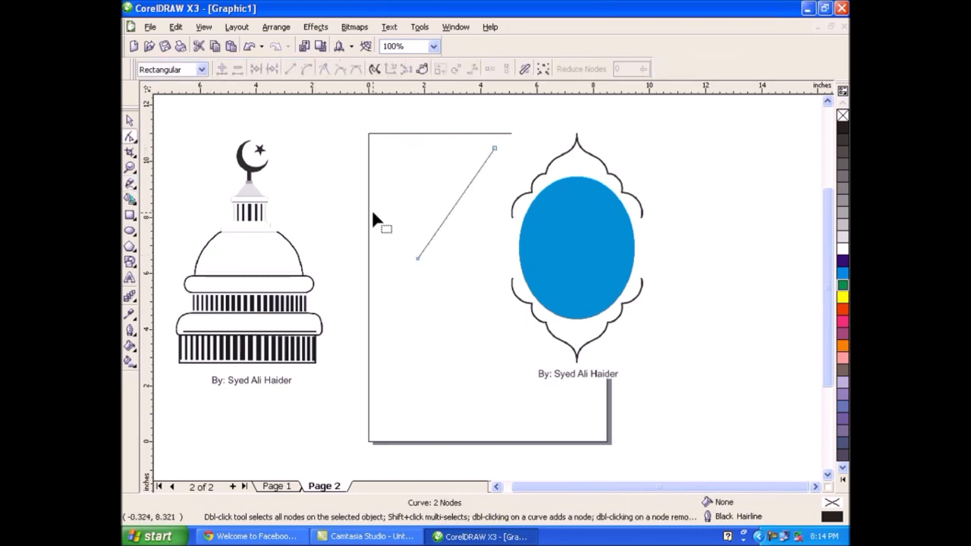
pyautogui.doubleClick(456, 201)
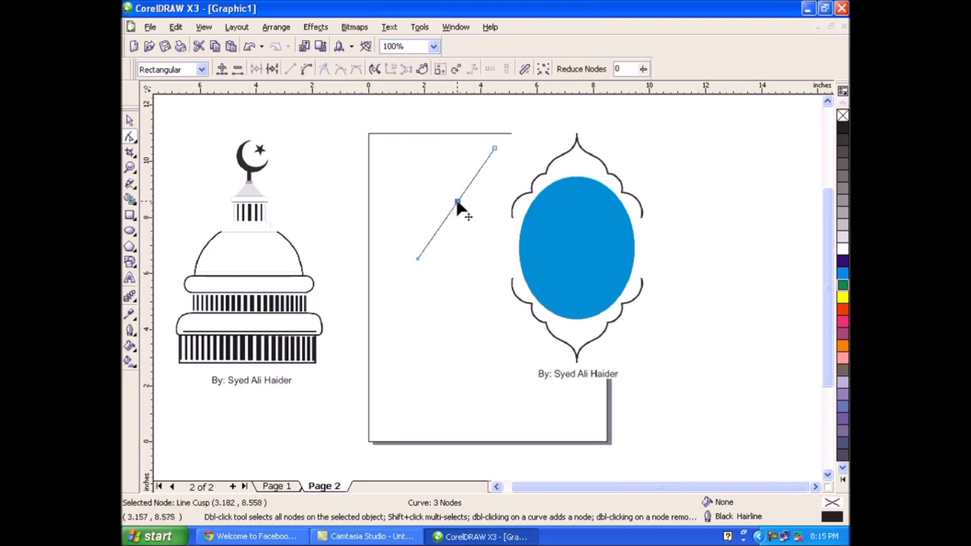
pyautogui.click(306, 71)
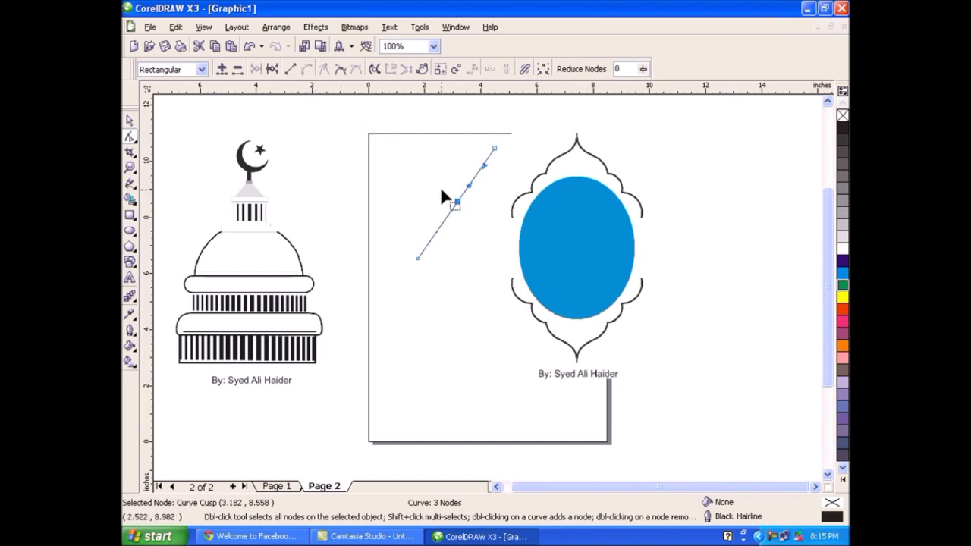
pyautogui.moveTo(468, 187); pyautogui.dragTo(485, 141)
pyautogui.moveTo(478, 173); pyautogui.dragTo(483, 183)
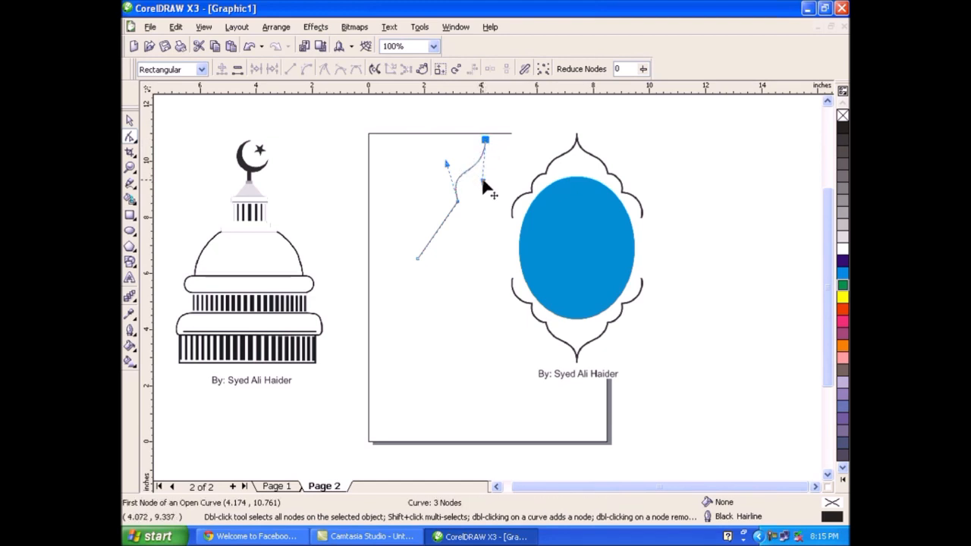
# Step: Add a node at about (2.67, 7.82) inches, convert the segment above it to a curve, and bow it outward as the first scallop
pyautogui.doubleClick(443, 221)
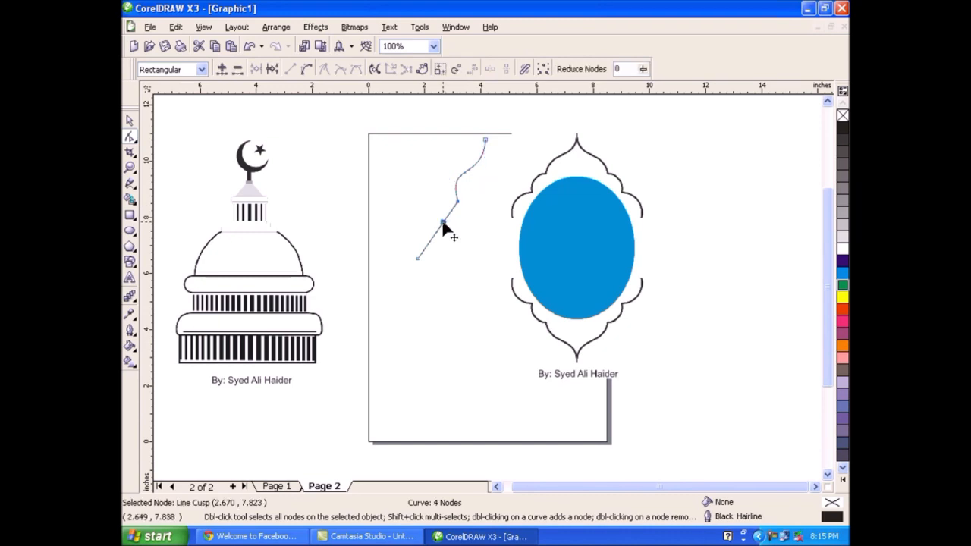
pyautogui.click(307, 69)
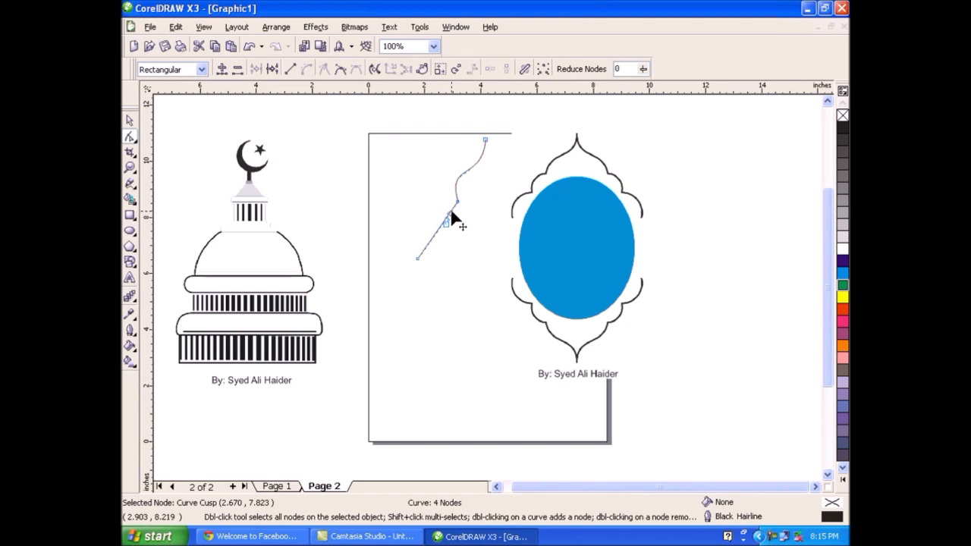
pyautogui.moveTo(451, 213); pyautogui.dragTo(449, 213)
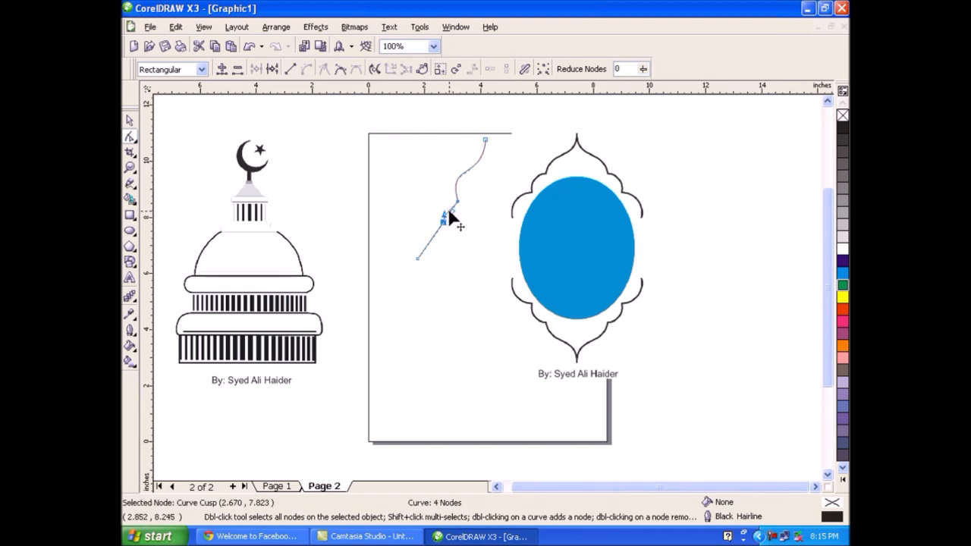
pyautogui.click(130, 168)
pyautogui.moveTo(425, 189); pyautogui.dragTo(491, 235)
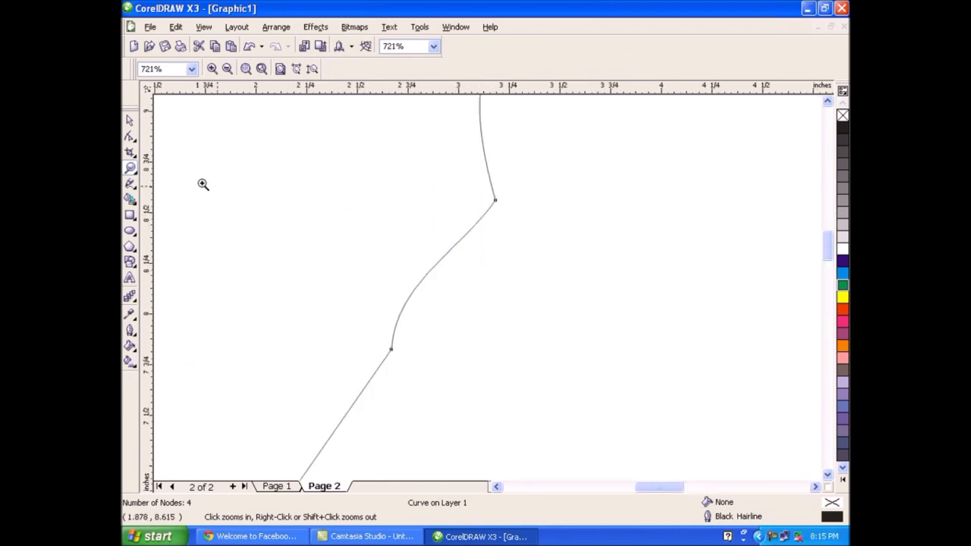
pyautogui.click(130, 137)
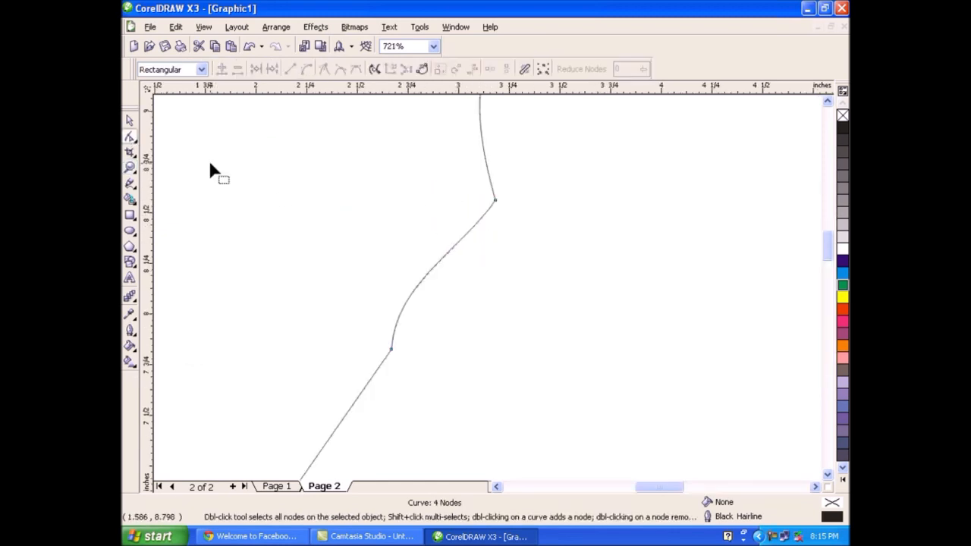
pyautogui.click(392, 349)
pyautogui.moveTo(438, 265); pyautogui.dragTo(412, 237)
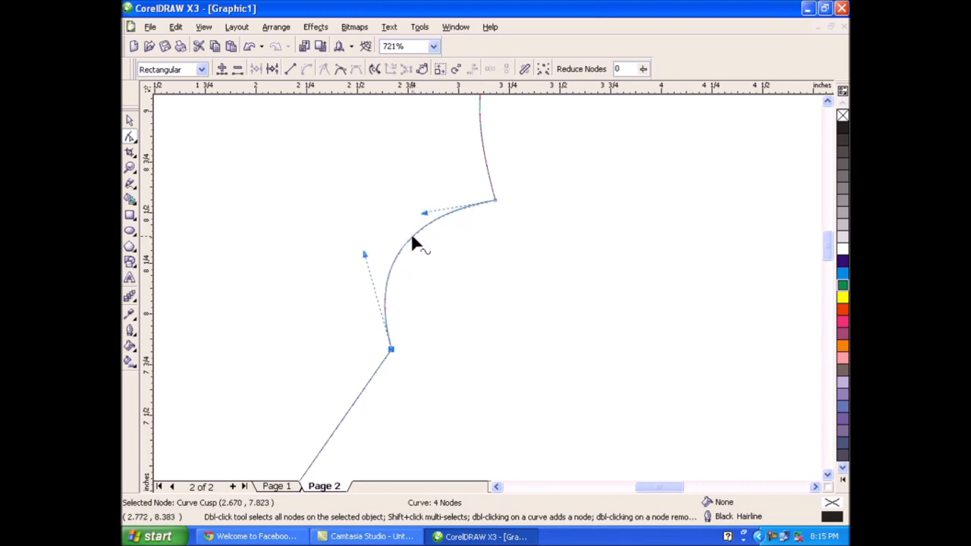
pyautogui.press('F4')
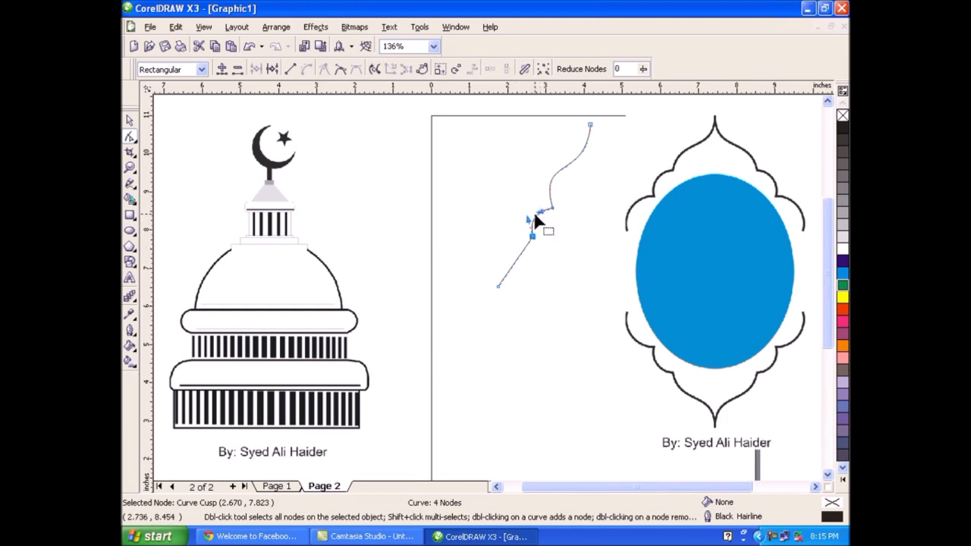
# Step: Add a node at about (2.20, 7.15) inches, convert the segment above it to a curve, and bow it outward as the second scallop
pyautogui.doubleClick(514, 261)
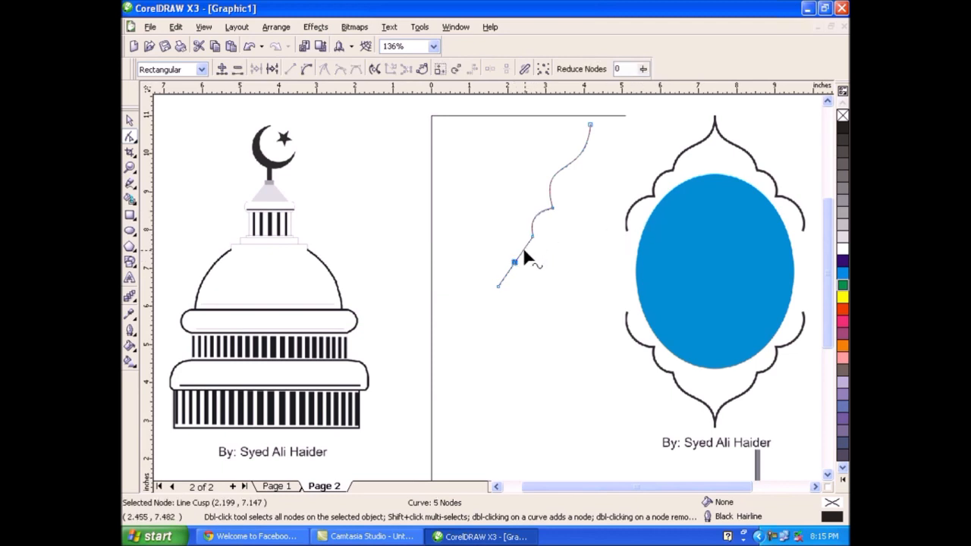
pyautogui.click(306, 68)
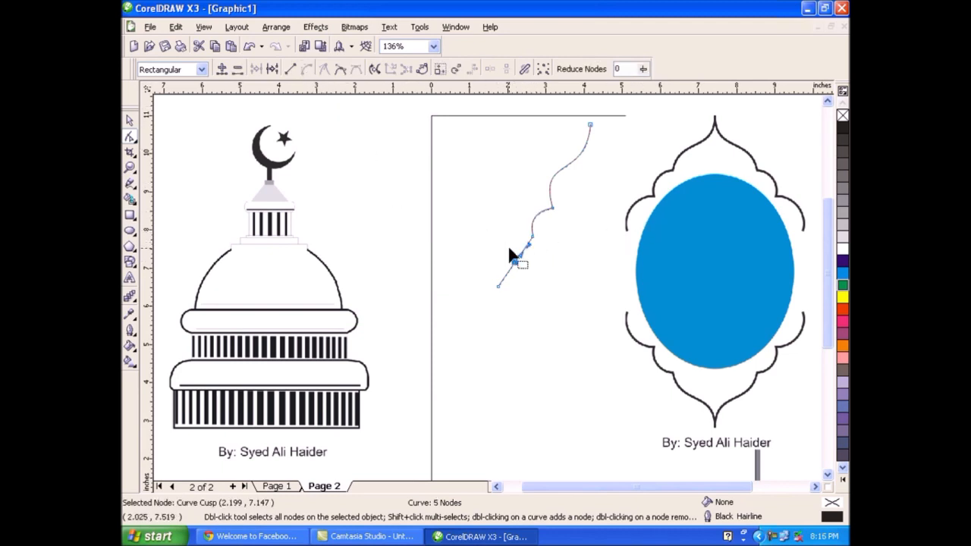
pyautogui.click(130, 168)
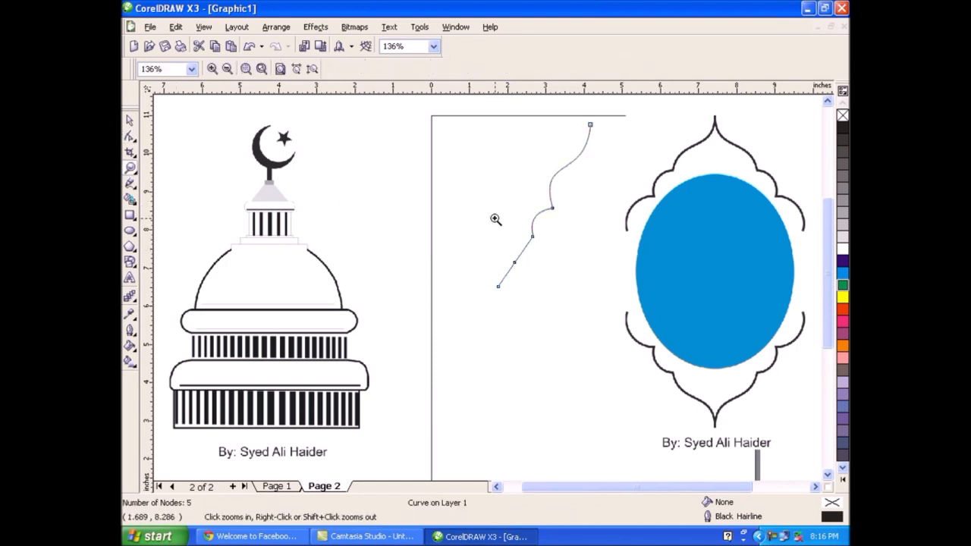
pyautogui.moveTo(495, 220); pyautogui.dragTo(559, 284)
pyautogui.press('F10')
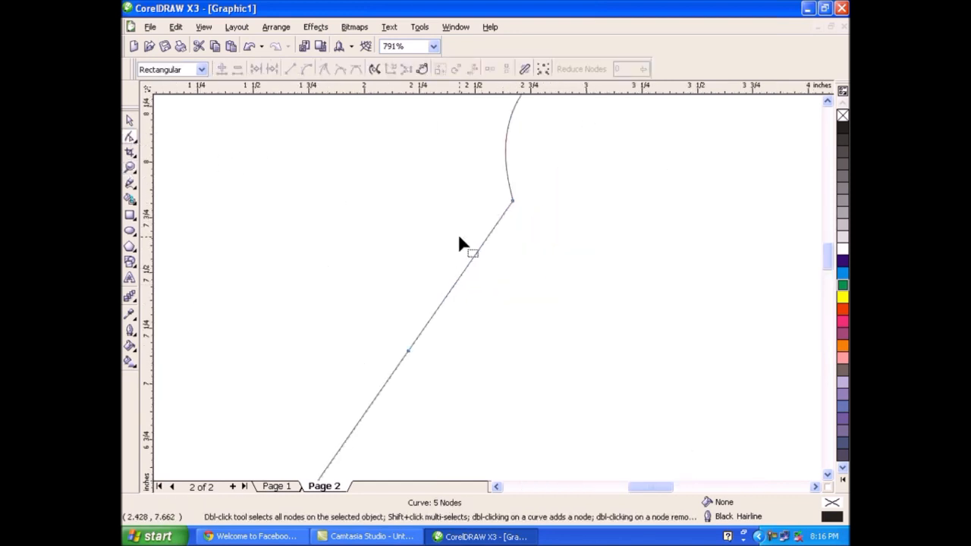
pyautogui.click(408, 351)
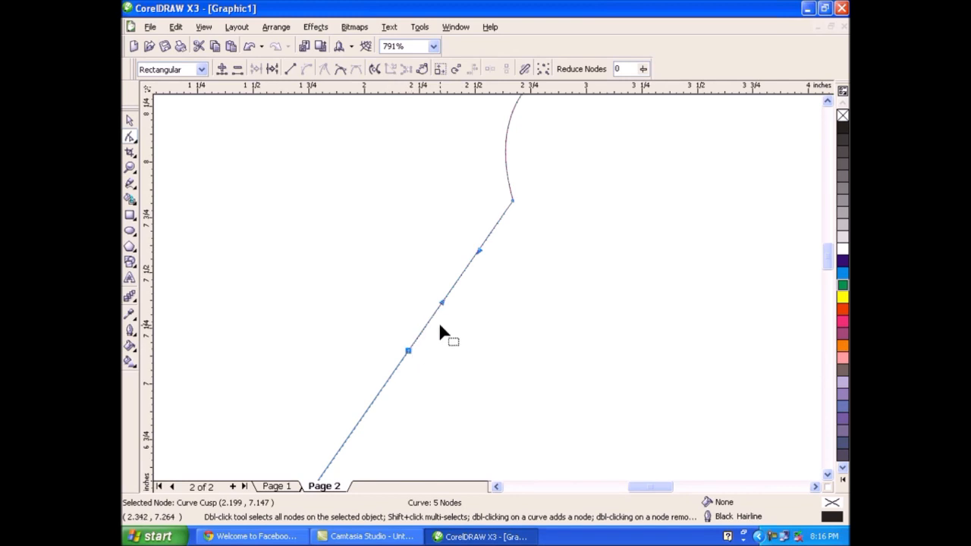
pyautogui.moveTo(459, 278); pyautogui.dragTo(403, 240)
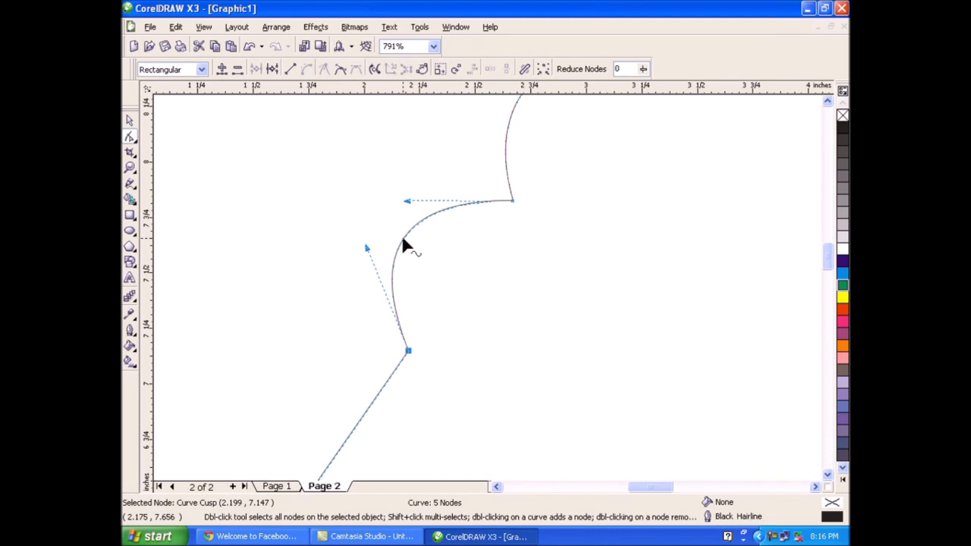
pyautogui.press('F4')
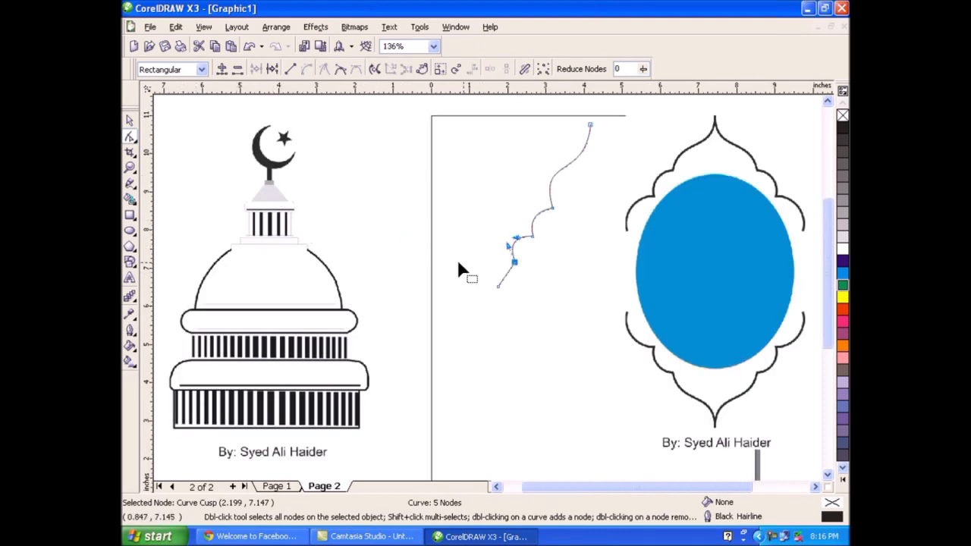
# Step: Convert the last straight segment, ending at about (1.76, 6.52) inches, to a curve and bow it outward as the third scallop
pyautogui.click(498, 286)
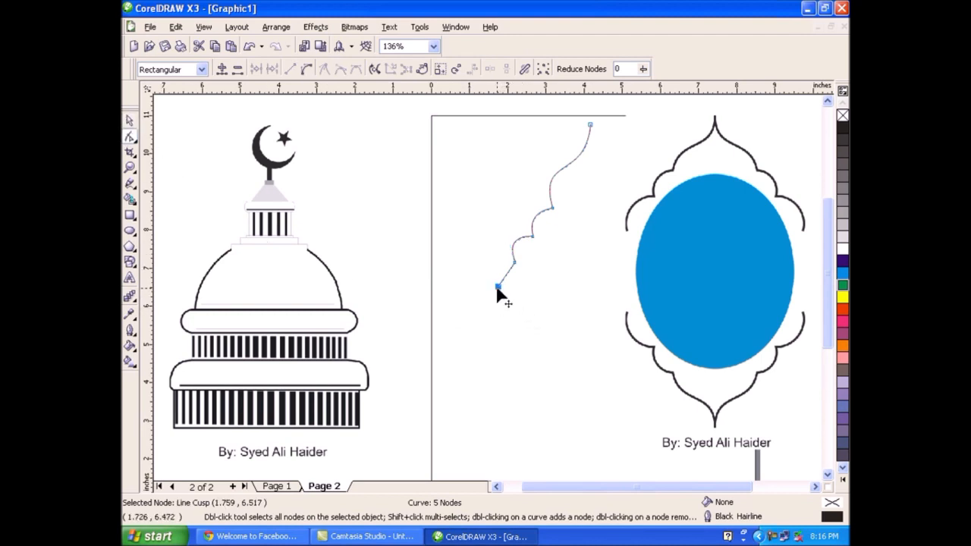
pyautogui.click(306, 69)
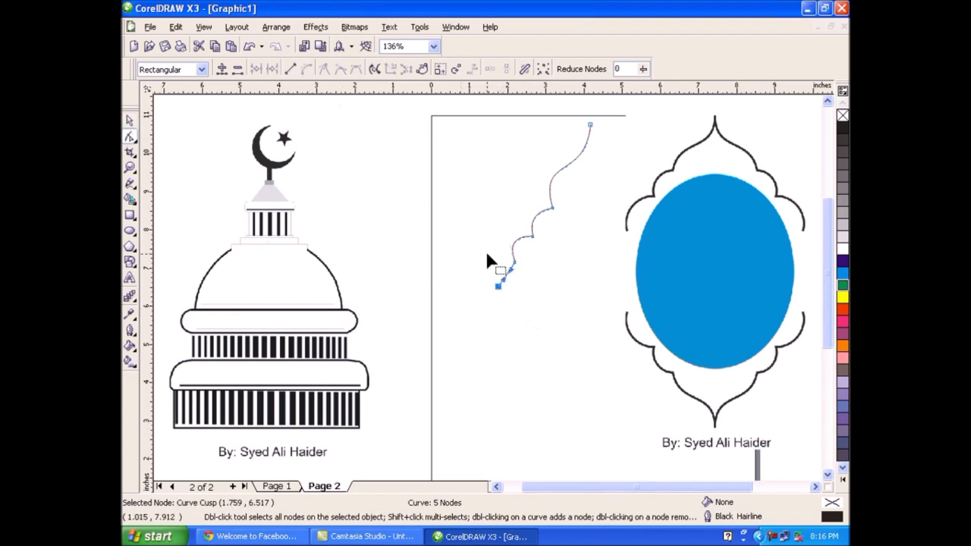
pyautogui.click(130, 166)
pyautogui.moveTo(469, 254); pyautogui.dragTo(554, 307)
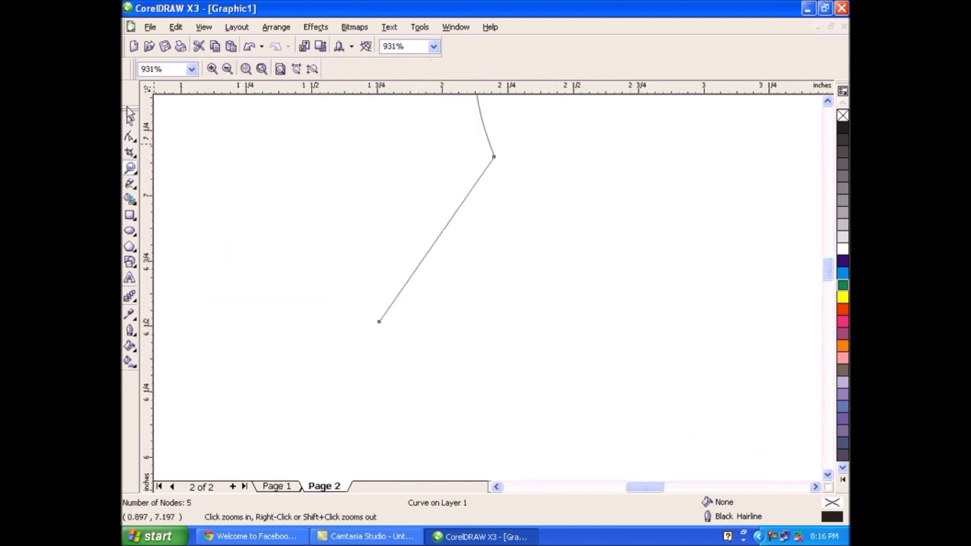
pyautogui.click(130, 137)
pyautogui.click(379, 321)
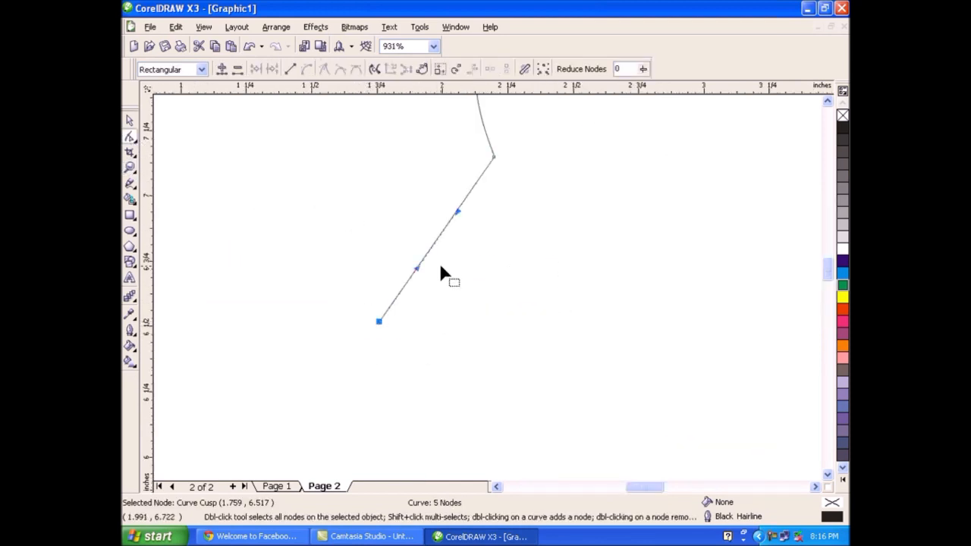
pyautogui.moveTo(436, 240); pyautogui.dragTo(394, 207)
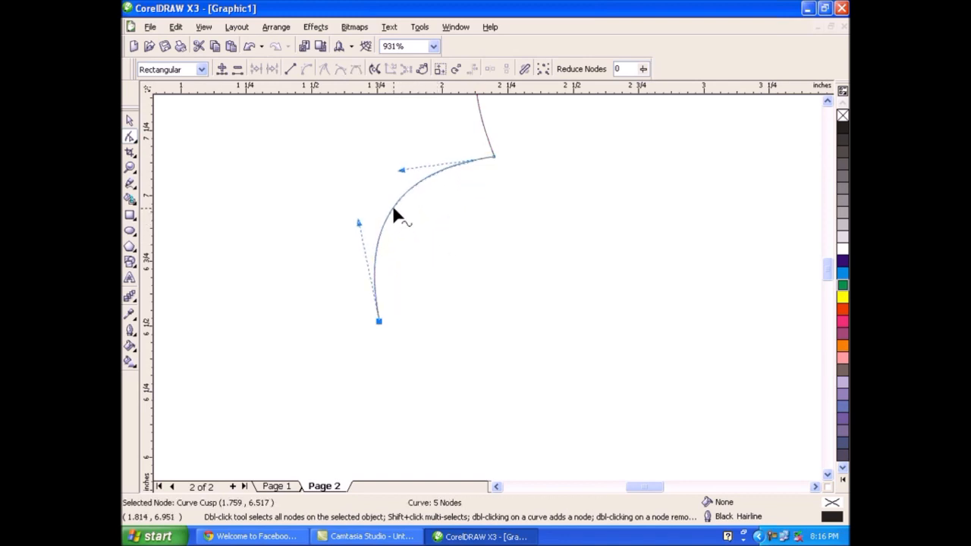
pyautogui.press('F3')
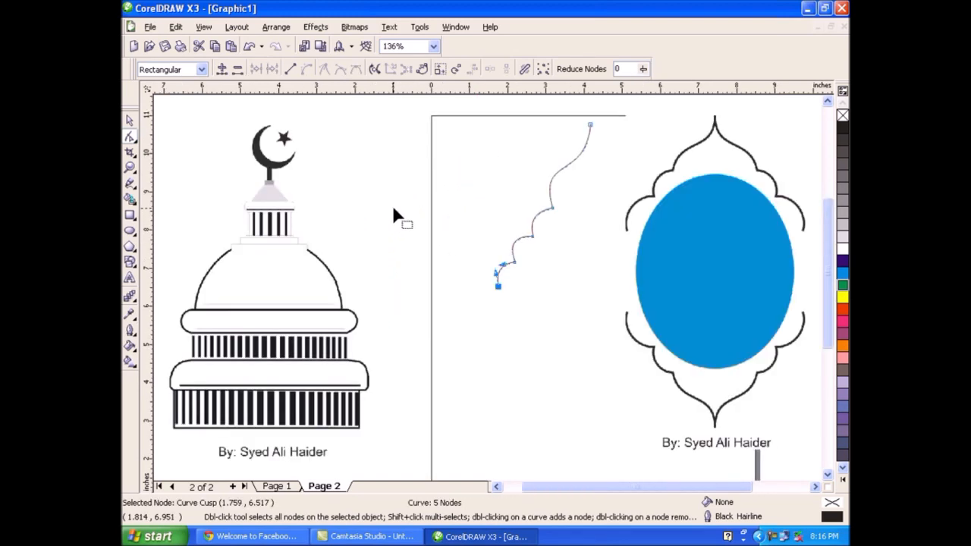
# Step: Add a horizontally mirrored copy of the scalloped curve on its right side to form the frame's upper half
pyautogui.click(129, 121)
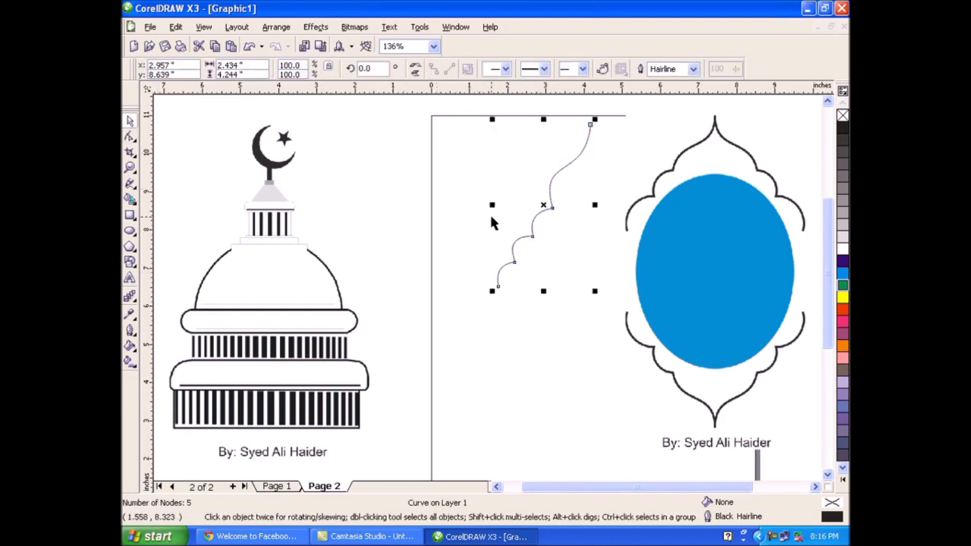
pyautogui.moveTo(492, 205); pyautogui.dragTo(606, 208)
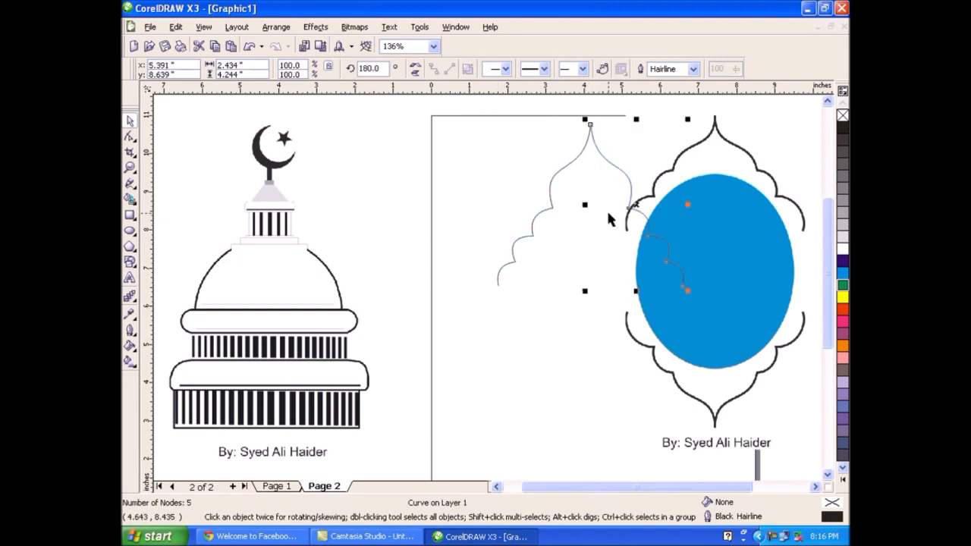
pyautogui.click(443, 243)
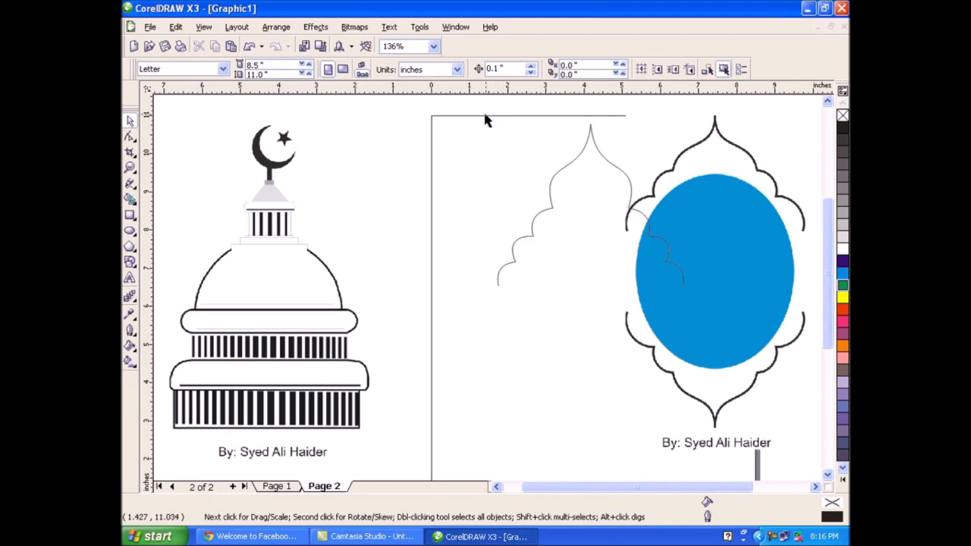
# Step: Select both upper curves and add a vertically mirrored copy directly below them to form the frame's lower half
pyautogui.moveTo(490, 119); pyautogui.dragTo(710, 313)
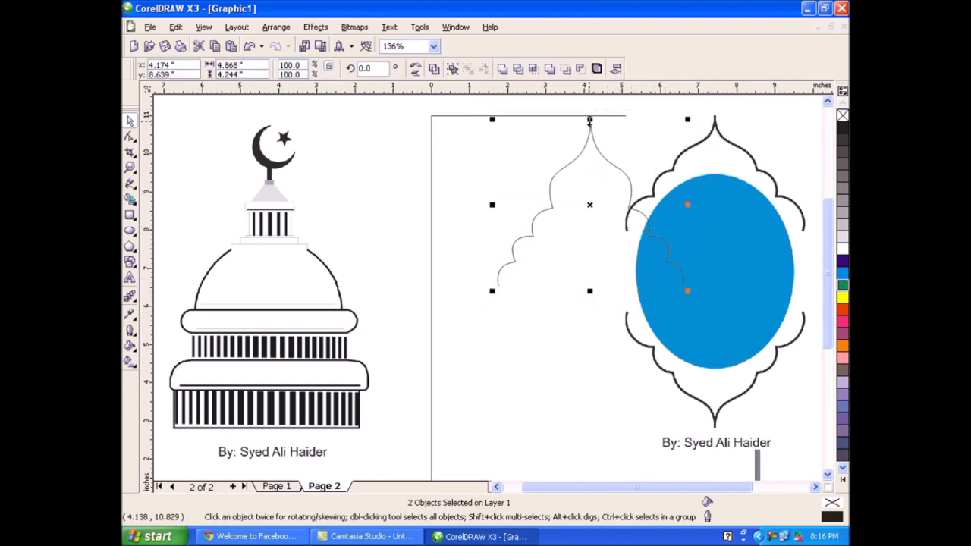
pyautogui.moveTo(589, 121); pyautogui.dragTo(624, 377)
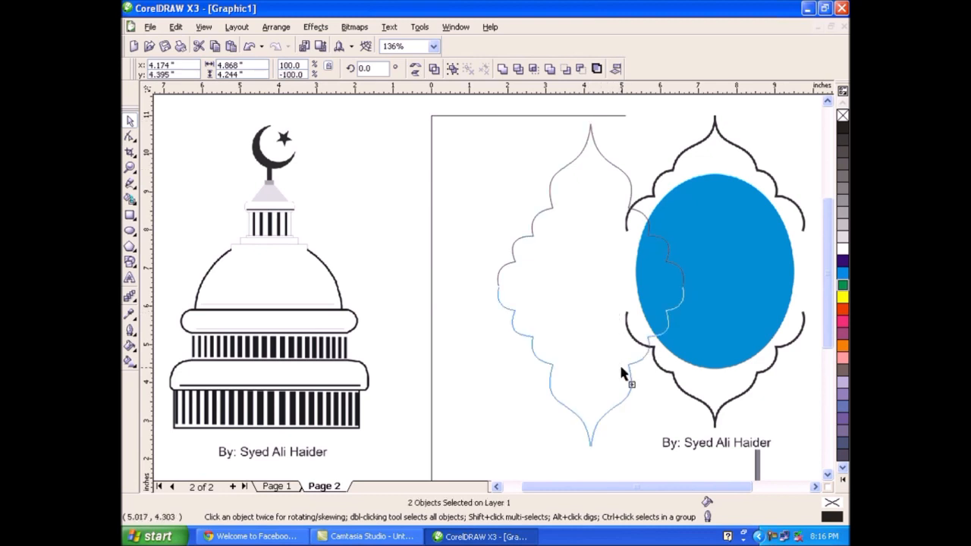
pyautogui.click(423, 205)
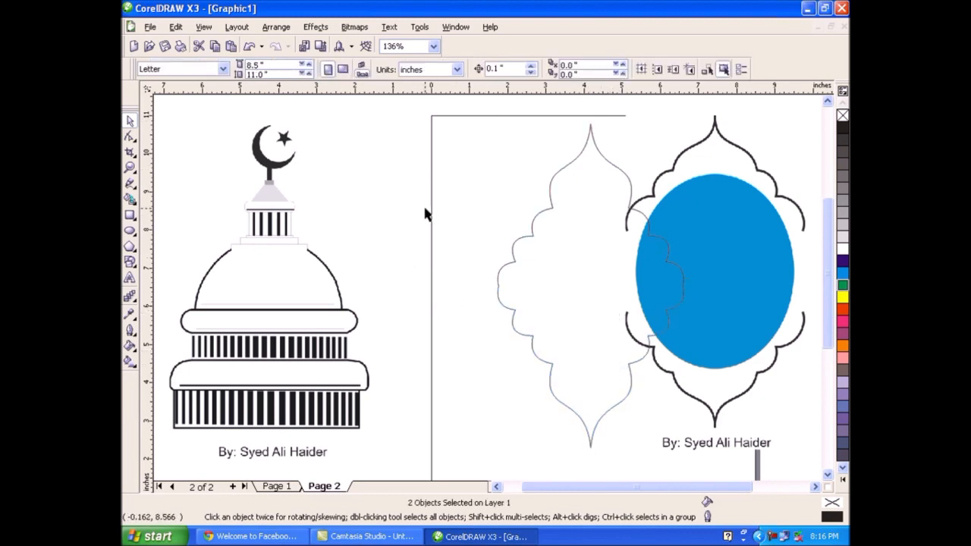
# Step: Move all four frame curves clear of the blue ellipse, centred at about (1.82, 6.72) inches
pyautogui.click(631, 389)
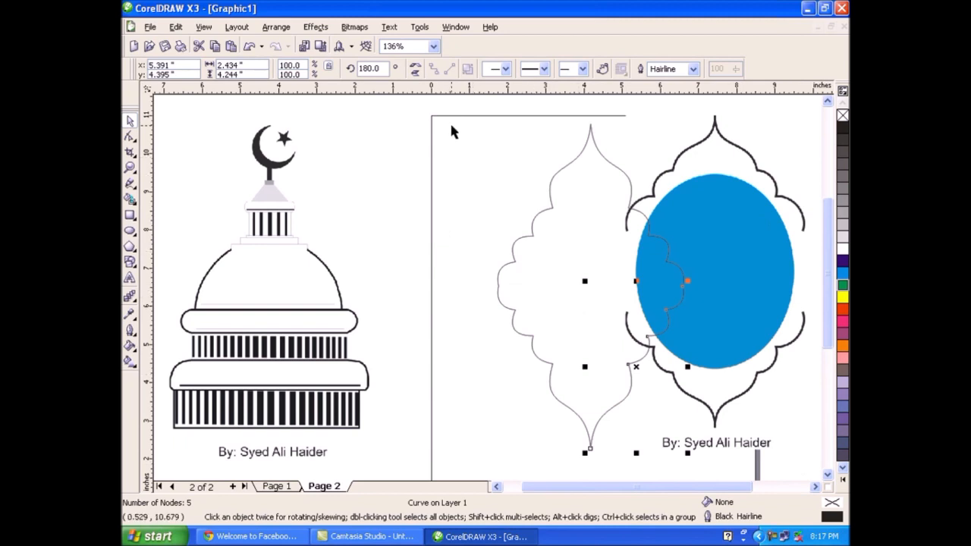
pyautogui.moveTo(454, 114); pyautogui.dragTo(699, 471)
pyautogui.moveTo(590, 231); pyautogui.dragTo(500, 223)
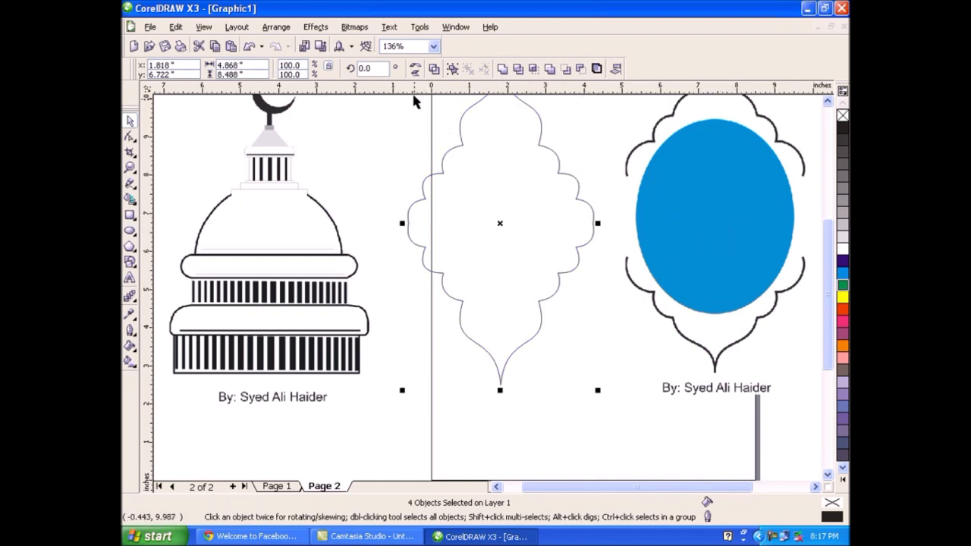
# Step: Try combining the four frame curves and joining the two leftmost end nodes, and undo both operations
pyautogui.click(434, 68)
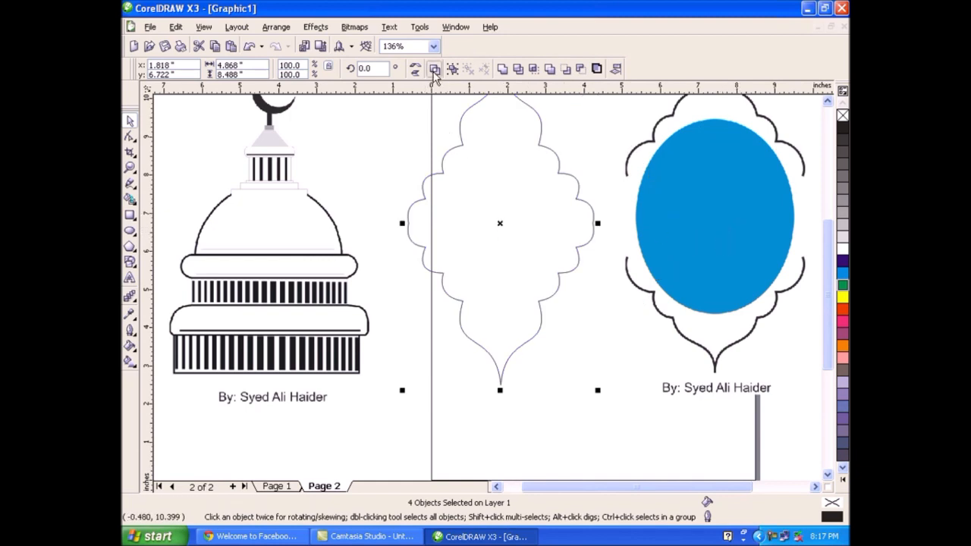
pyautogui.click(130, 137)
pyautogui.moveTo(411, 232); pyautogui.dragTo(415, 232)
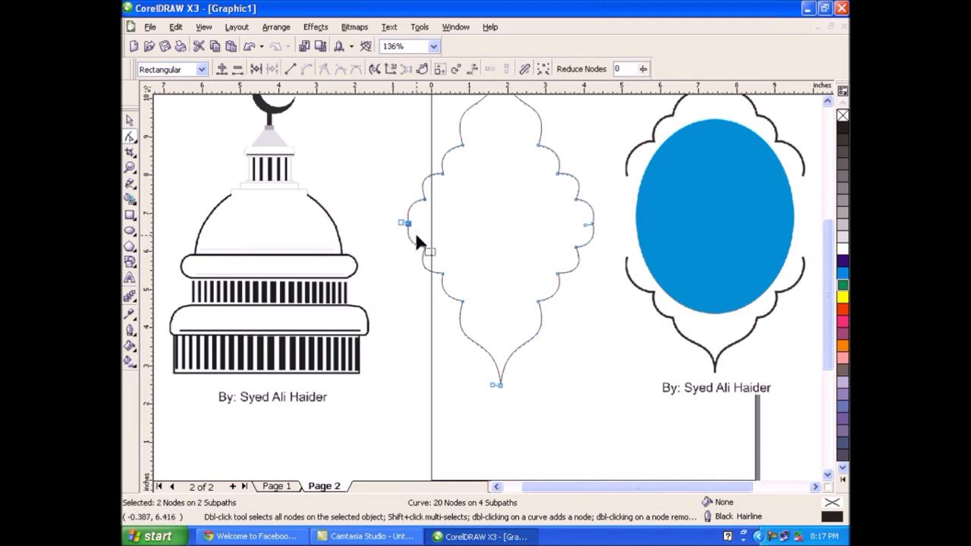
pyautogui.click(256, 68)
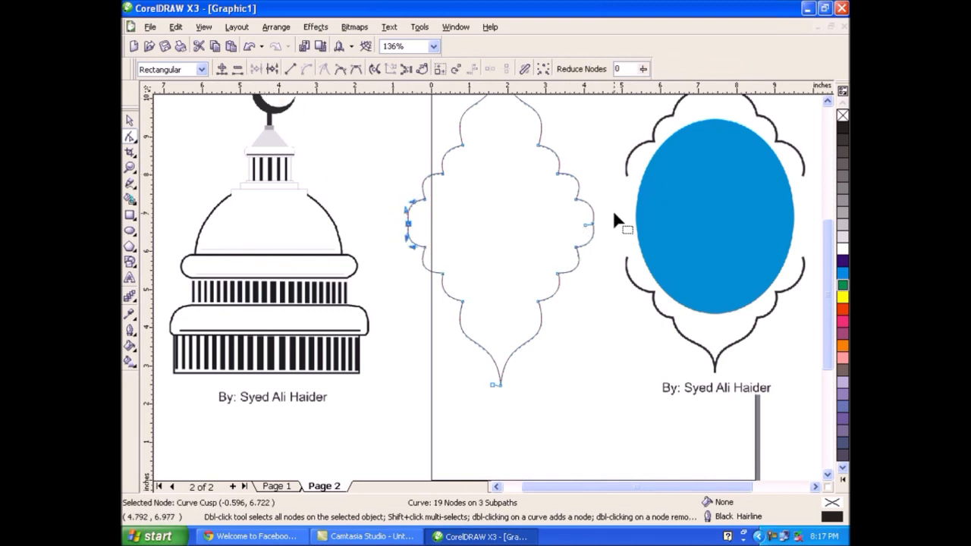
pyautogui.hotkey('ctrl', 'z')
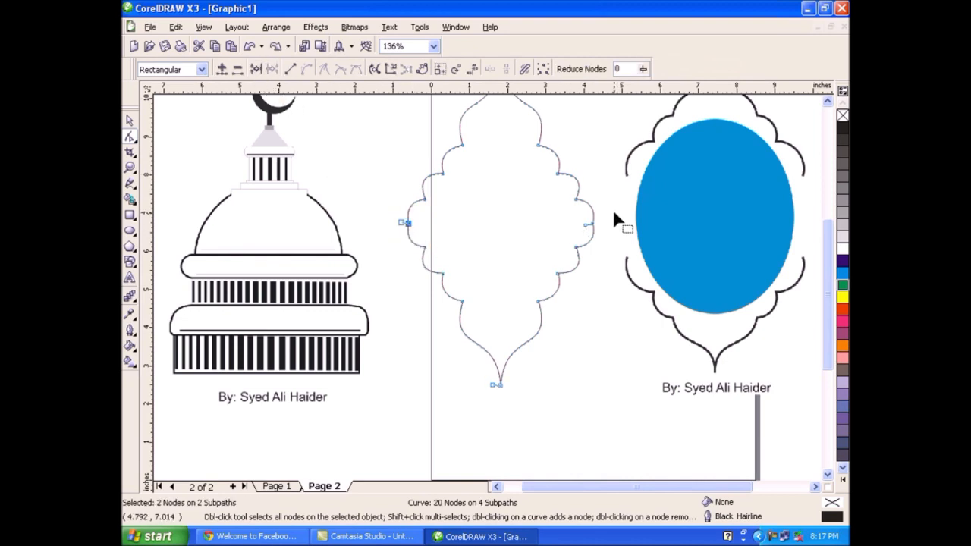
pyautogui.hotkey('ctrl', 'z')
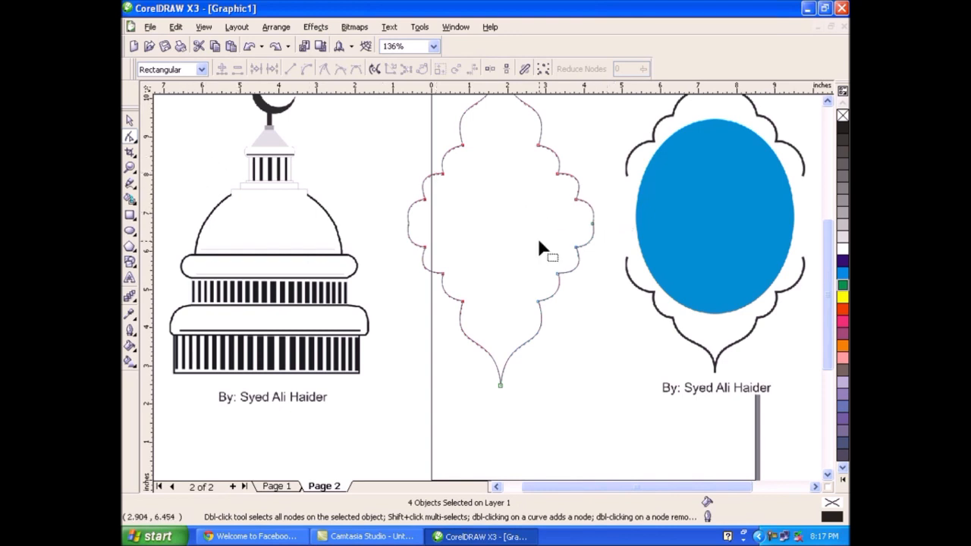
# Step: Combine the four selected frame curves into one curve object
pyautogui.click(130, 120)
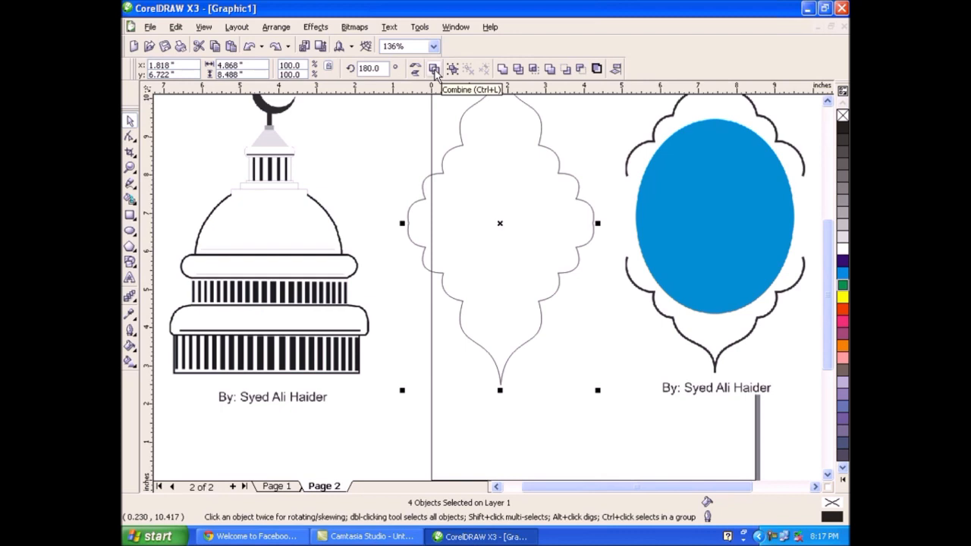
pyautogui.click(275, 27)
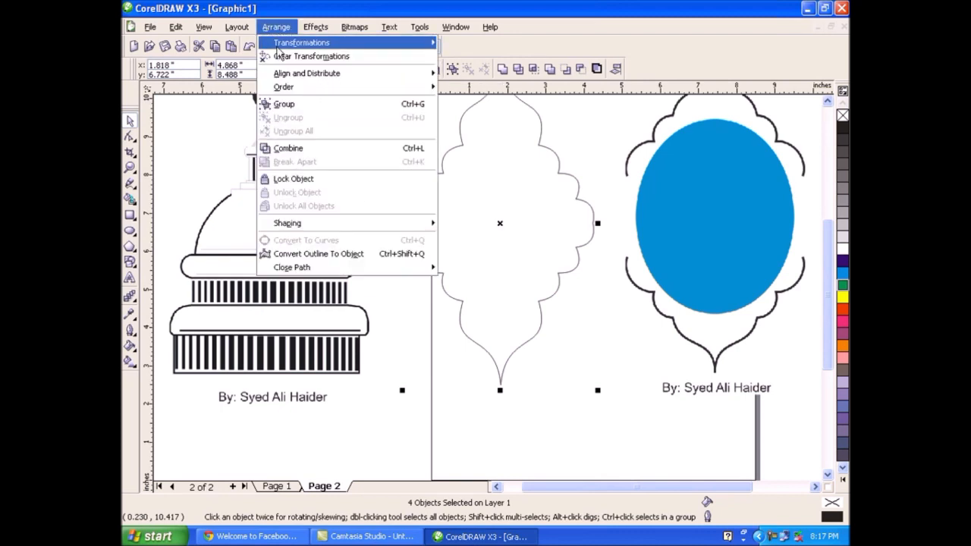
pyautogui.click(317, 151)
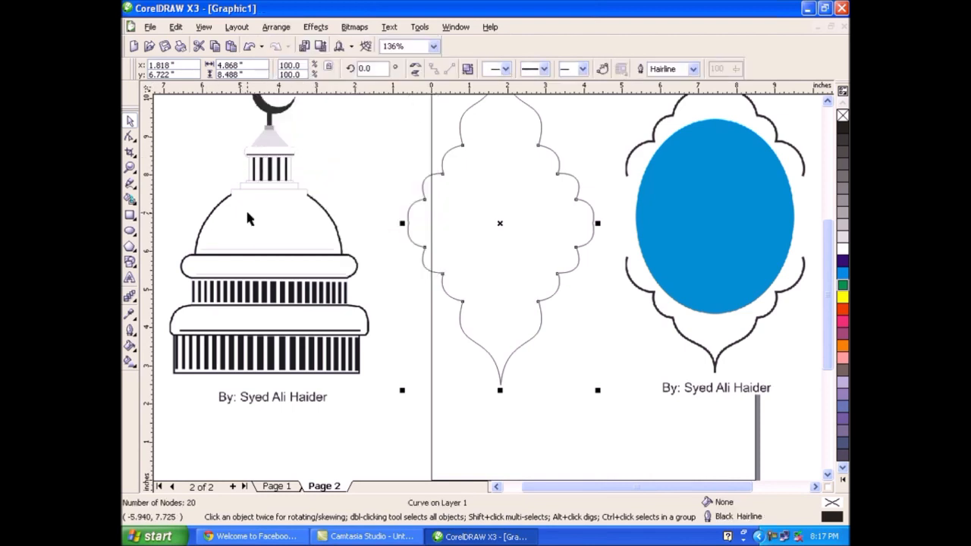
# Step: Join the pair of end nodes at the frame's far left and the pair at its far right
pyautogui.click(130, 137)
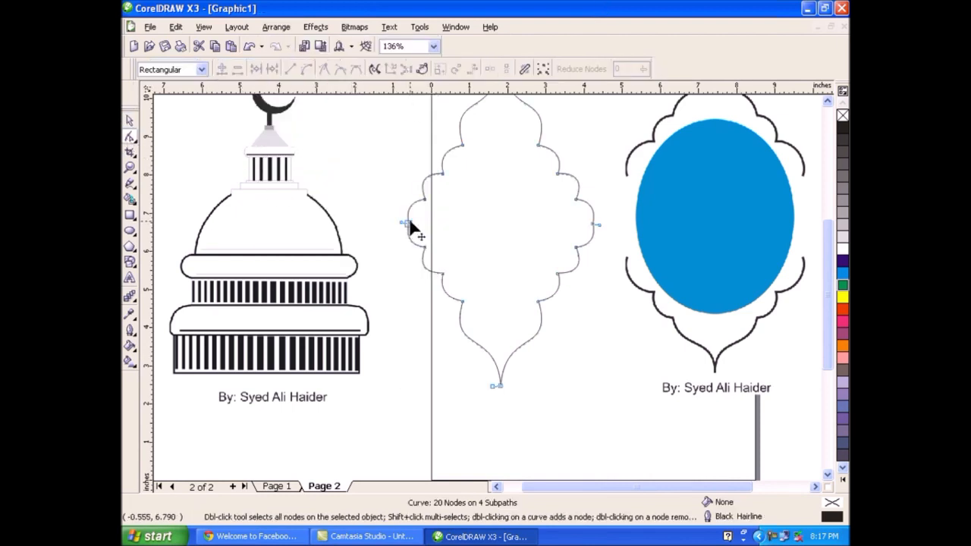
pyautogui.moveTo(392, 219); pyautogui.dragTo(422, 234)
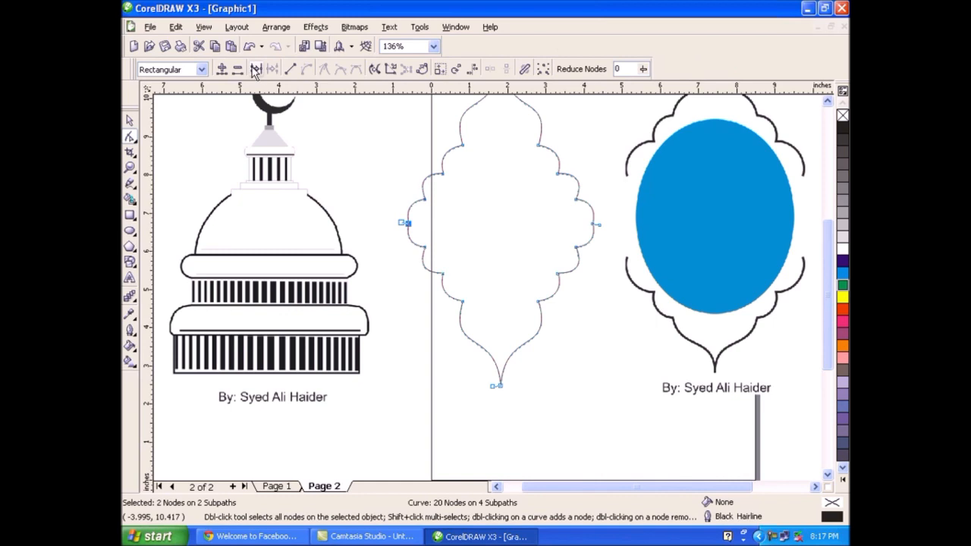
pyautogui.click(256, 69)
pyautogui.moveTo(574, 211); pyautogui.dragTo(613, 240)
pyautogui.click(257, 69)
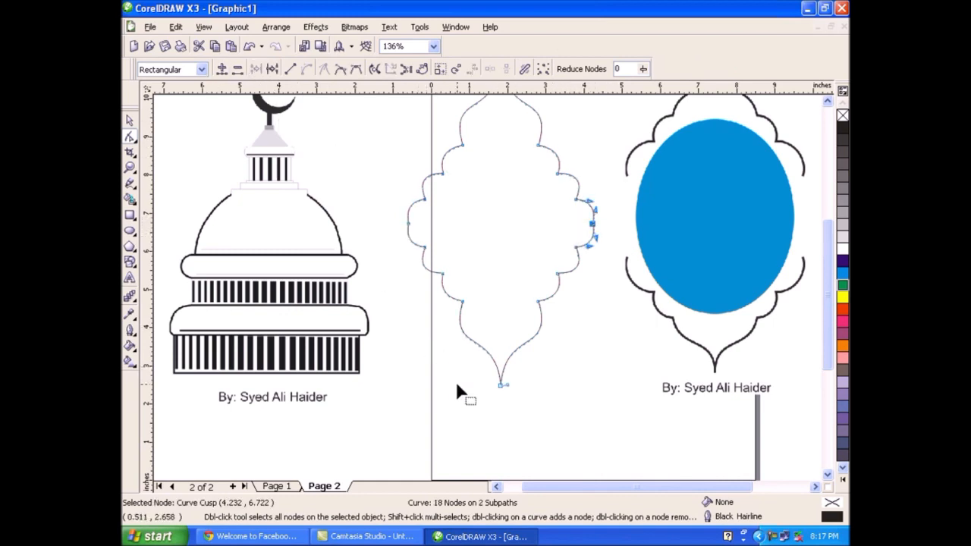
# Step: Join the two end nodes at the frame's bottom tip and the two at its top tip to close the outline
pyautogui.moveTo(481, 372); pyautogui.dragTo(529, 408)
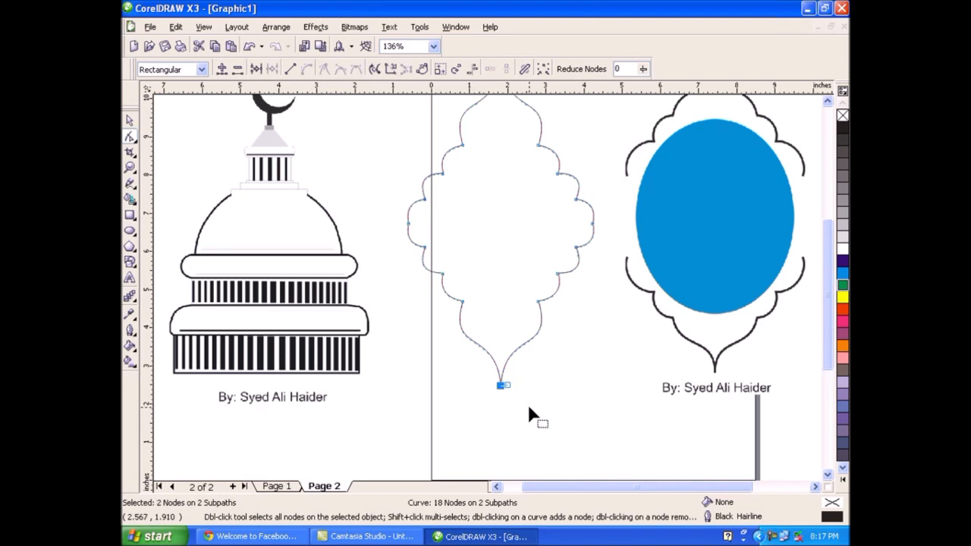
pyautogui.click(256, 68)
pyautogui.click(827, 102)
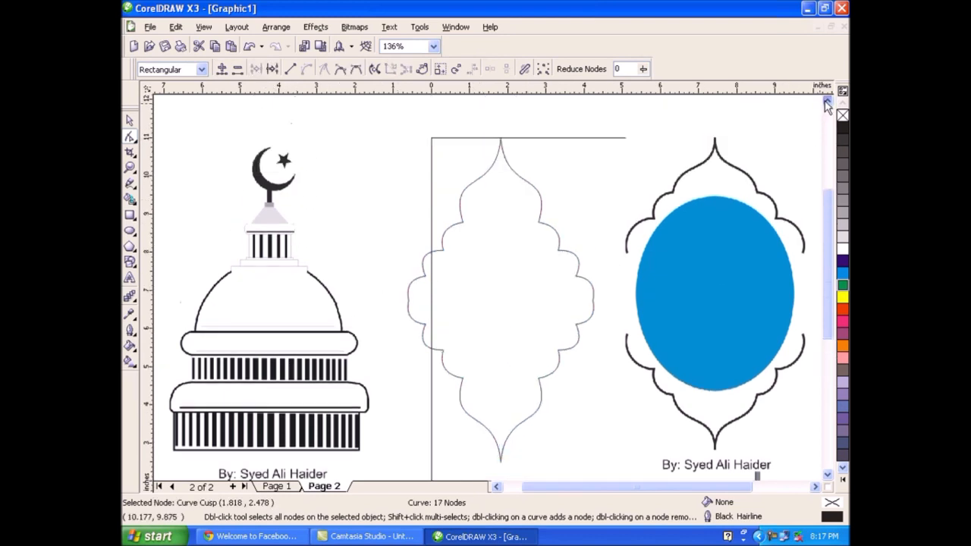
pyautogui.moveTo(485, 150); pyautogui.dragTo(519, 191)
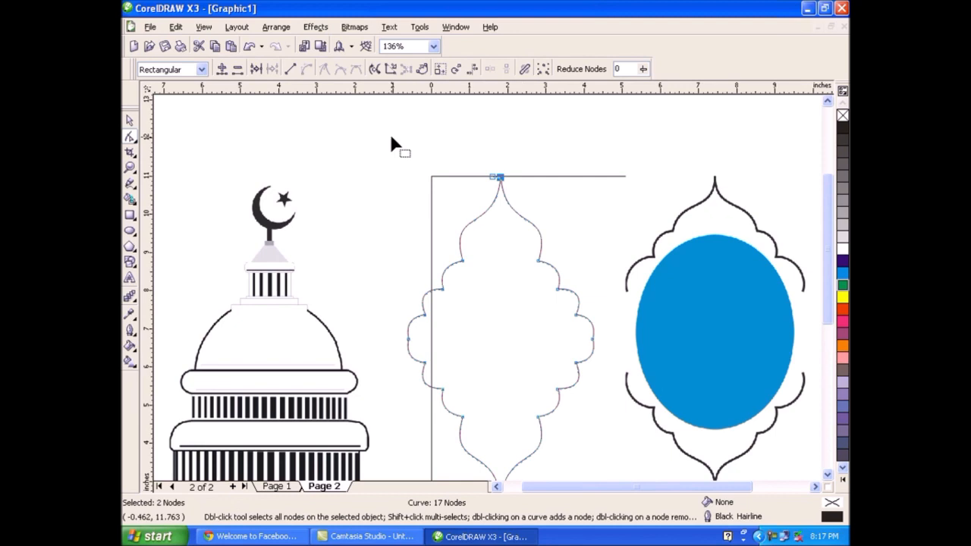
pyautogui.click(256, 70)
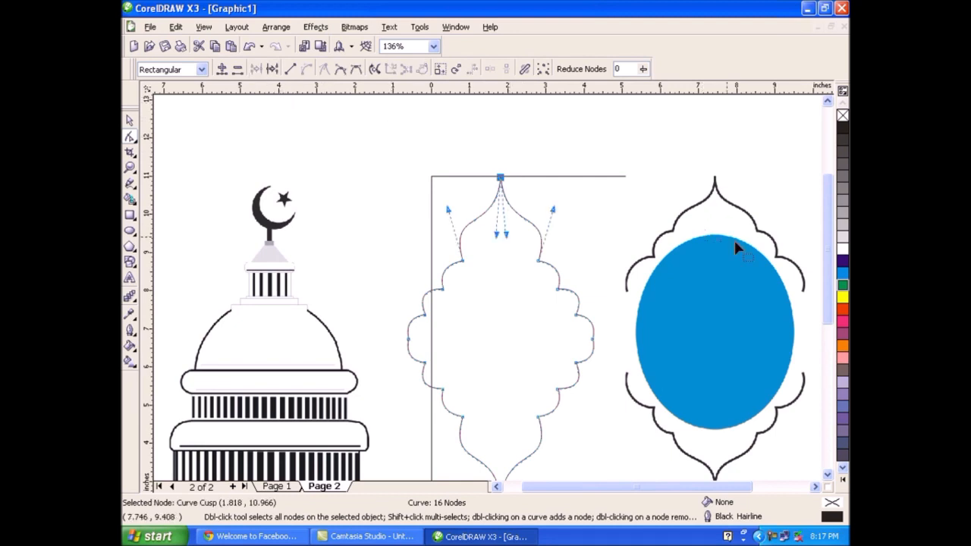
# Step: Fill the closed frame with cyan and move it to be centred at about (1.44, 8.37) inches
pyautogui.click(842, 275)
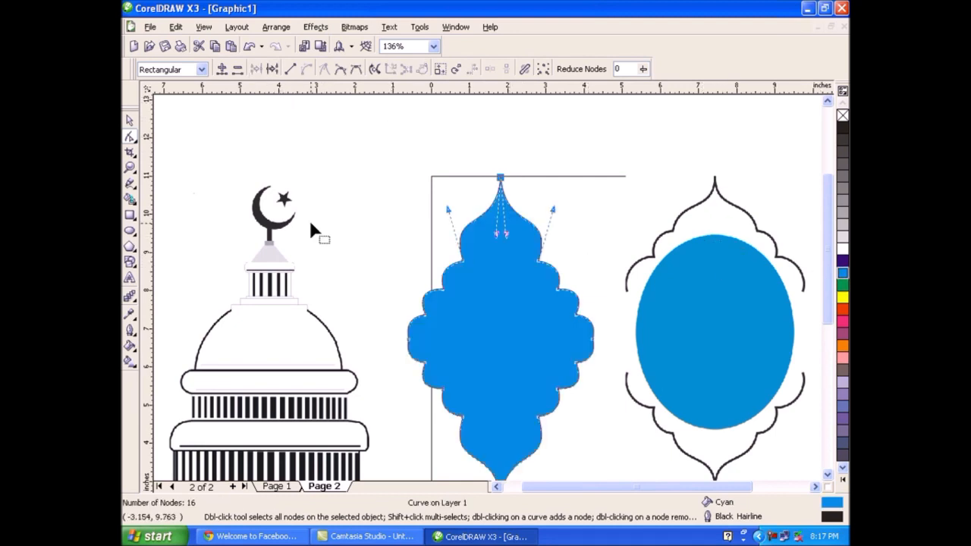
pyautogui.click(129, 120)
pyautogui.moveTo(520, 349); pyautogui.dragTo(506, 287)
# Step: Delete the cyan scalloped frame
pyautogui.click(364, 202)
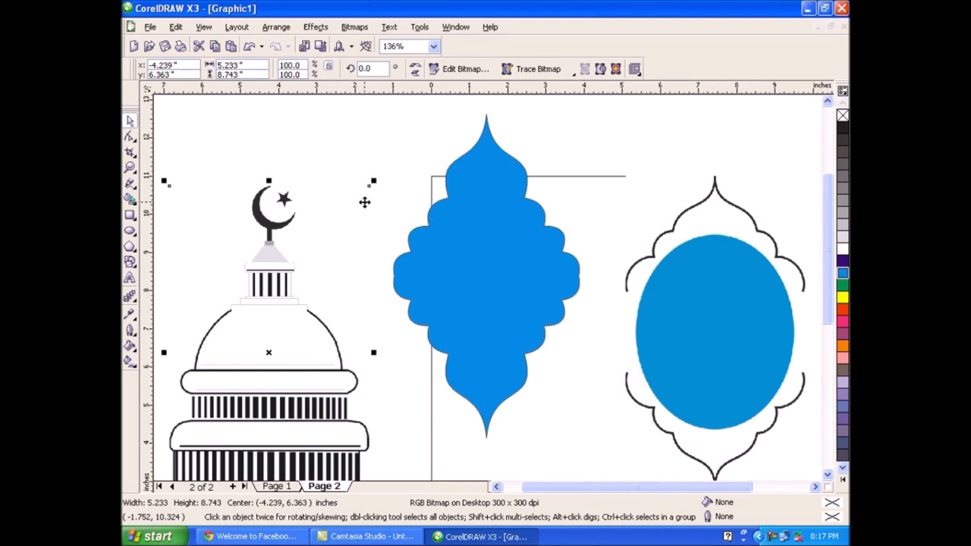
pyautogui.click(463, 256)
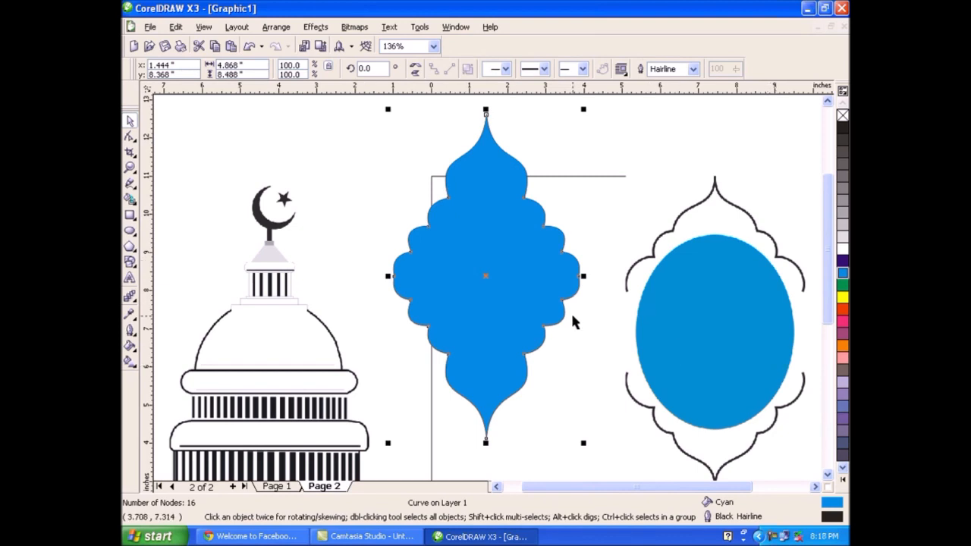
pyautogui.press('Delete')
# Step: Delete the blue ellipse reference image and move the dome image onto the page, centred at about (4.81, 7.78) inches
pyautogui.click(708, 358)
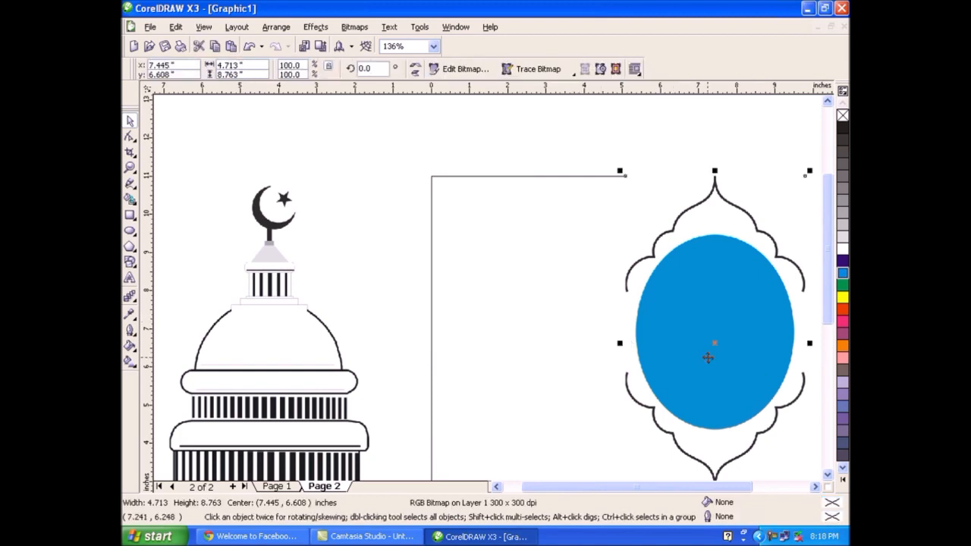
pyautogui.press('Delete')
pyautogui.moveTo(260, 378); pyautogui.dragTo(601, 316)
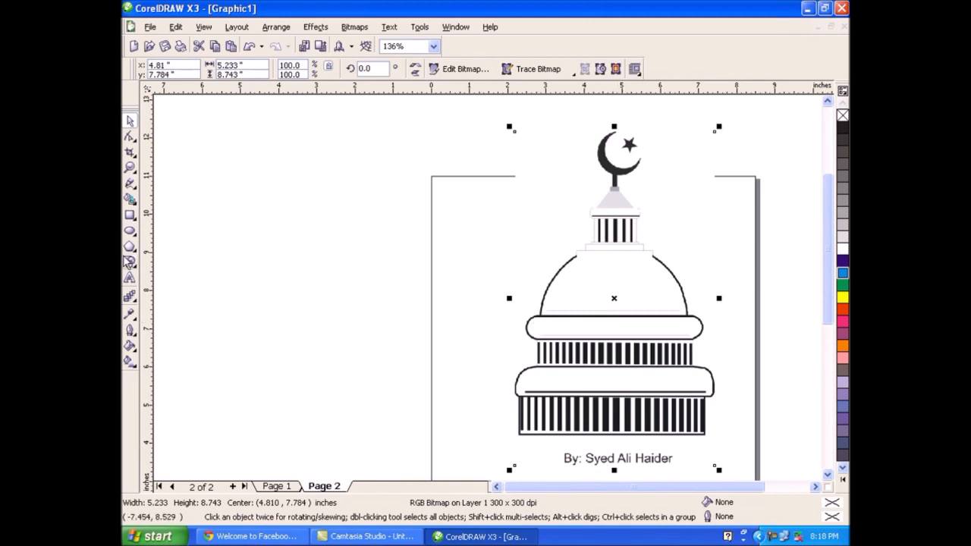
# Step: Draw a circle about 2.92 inches in diameter left of the page and reduce it to a half-circle arc
pyautogui.click(129, 231)
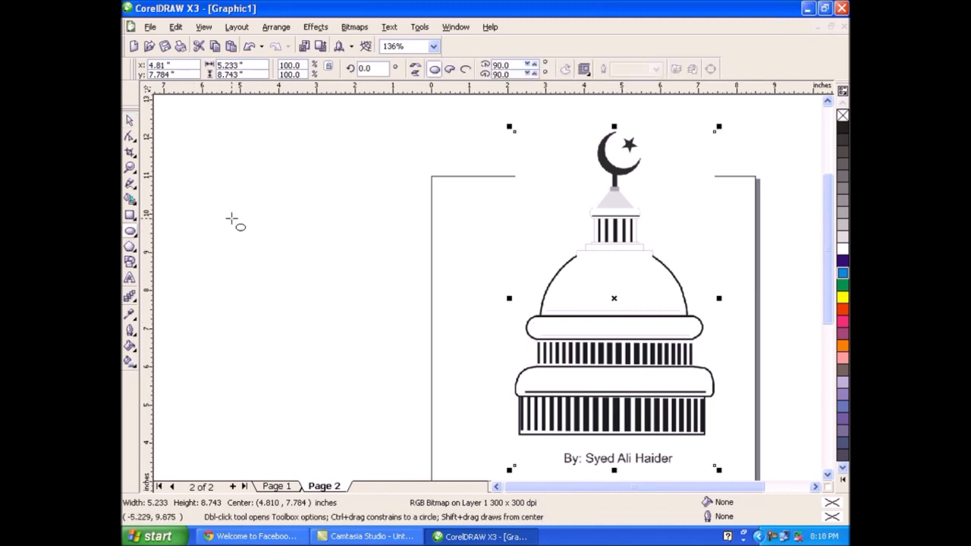
pyautogui.moveTo(232, 195); pyautogui.dragTo(344, 305)
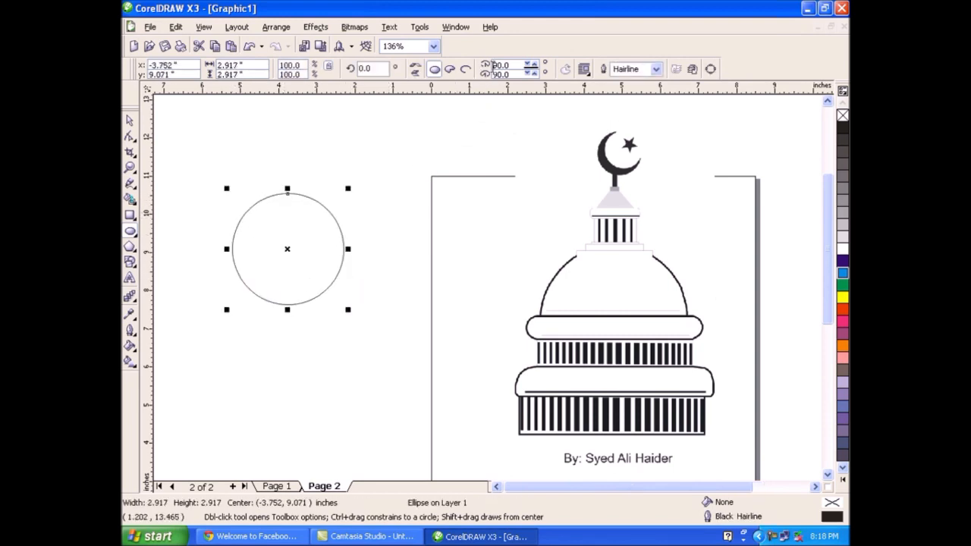
pyautogui.press('Return')
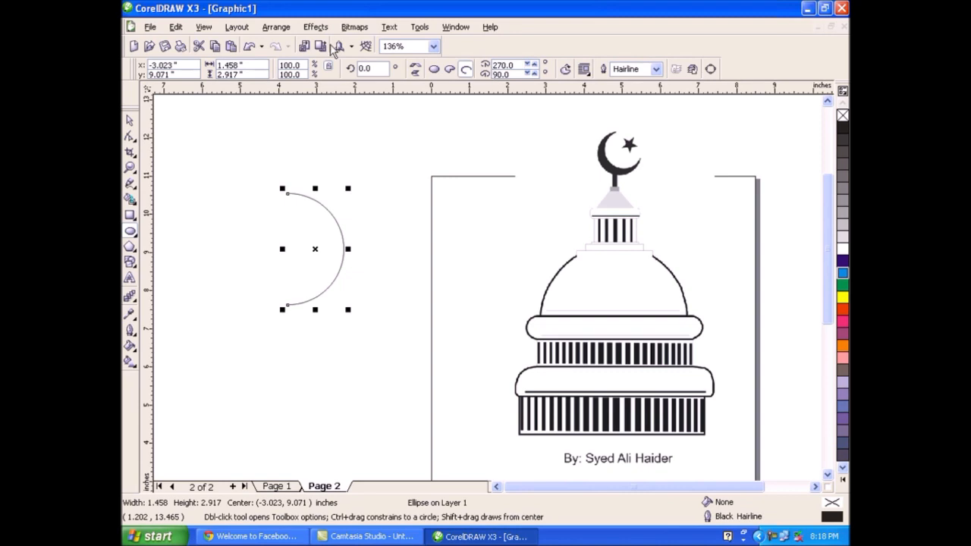
# Step: Close the arc into a half-circle pie shape and rotate it to 90 degrees so it forms a dome
pyautogui.click(449, 69)
pyautogui.doubleClick(380, 71)
pyautogui.write('90')
pyautogui.press('Return')
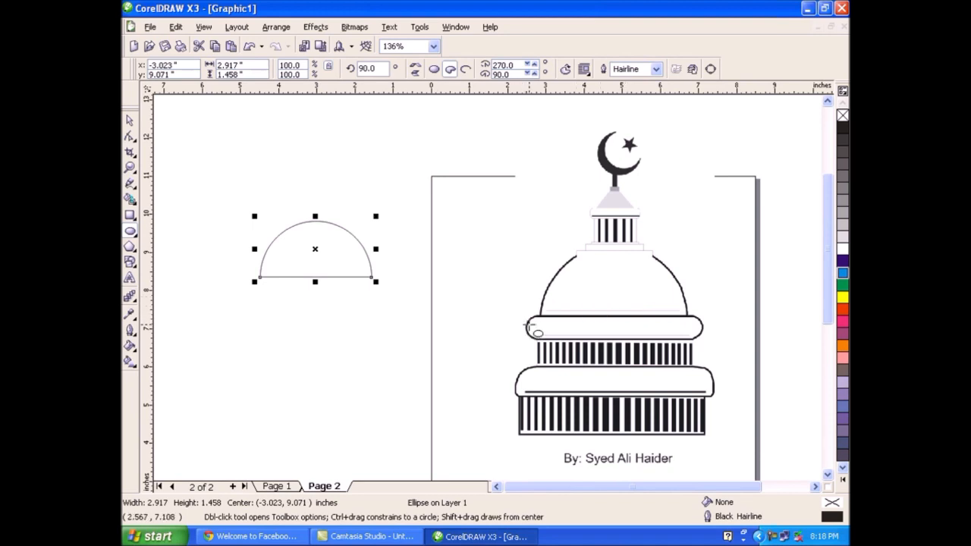
# Step: Delete the half-circle dome shape and the mosque dome reference image
pyautogui.click(130, 216)
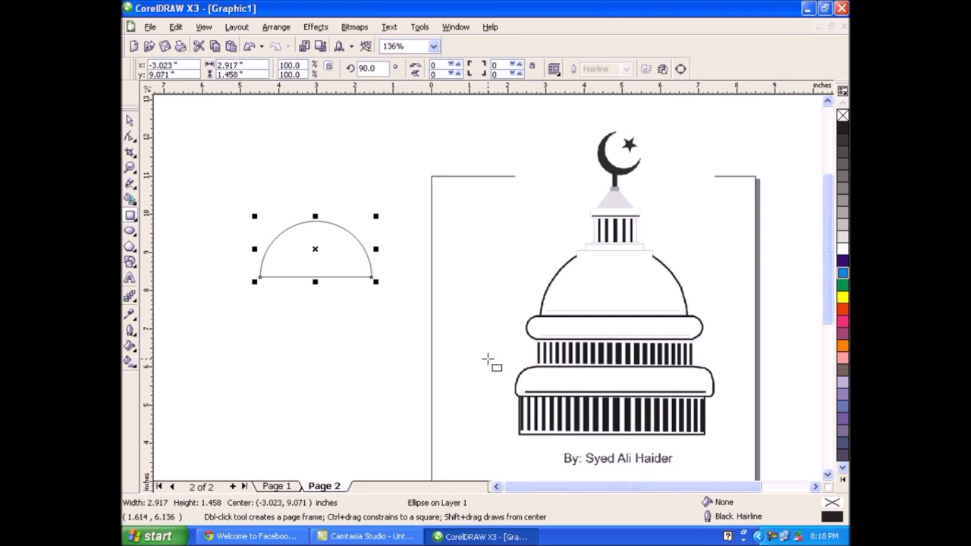
pyautogui.click(129, 119)
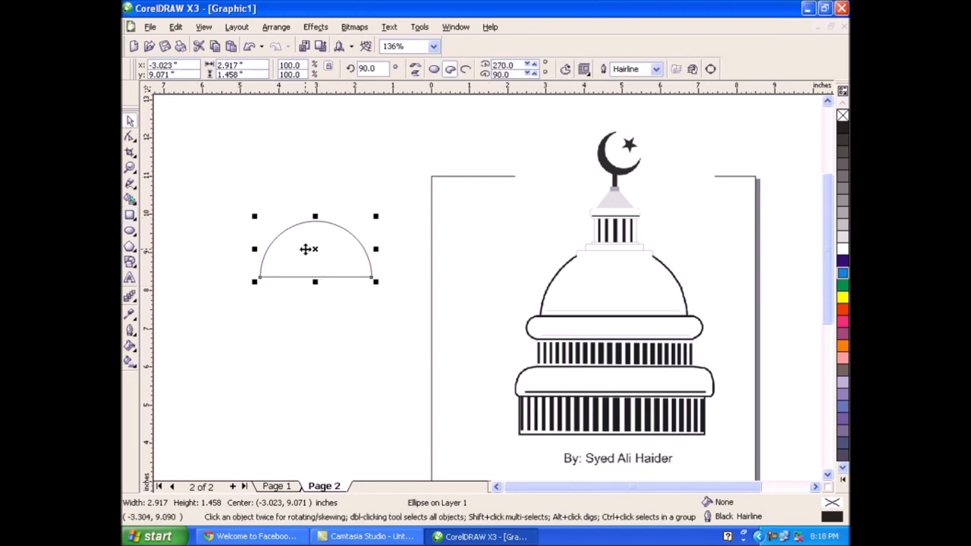
pyautogui.press('Delete')
pyautogui.click(610, 386)
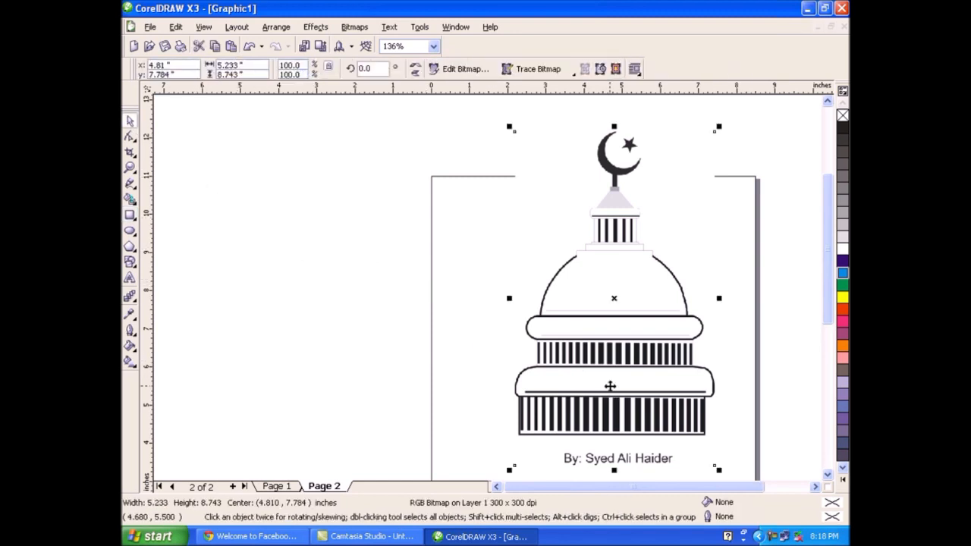
pyautogui.press('Delete')
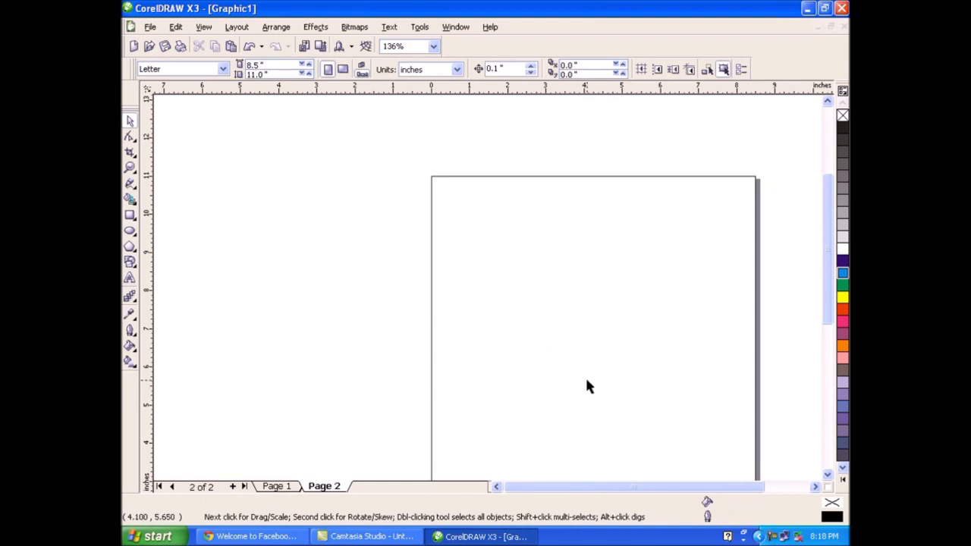
# Step: Move the scissors and NBP images off Page 1, and place the scissors on Page 2 centred at about (3.68, 9.13) inches
pyautogui.hotkey('shift', 'F4')
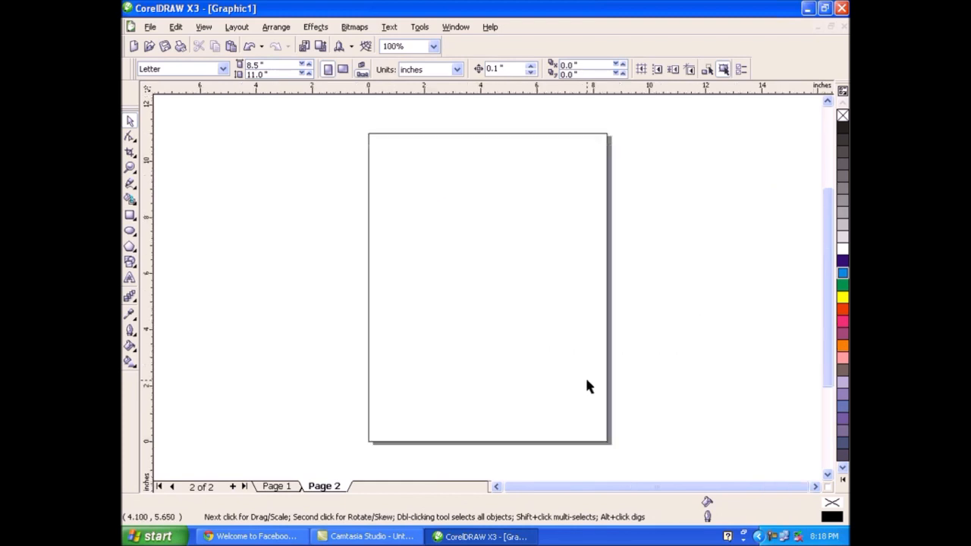
pyautogui.click(292, 490)
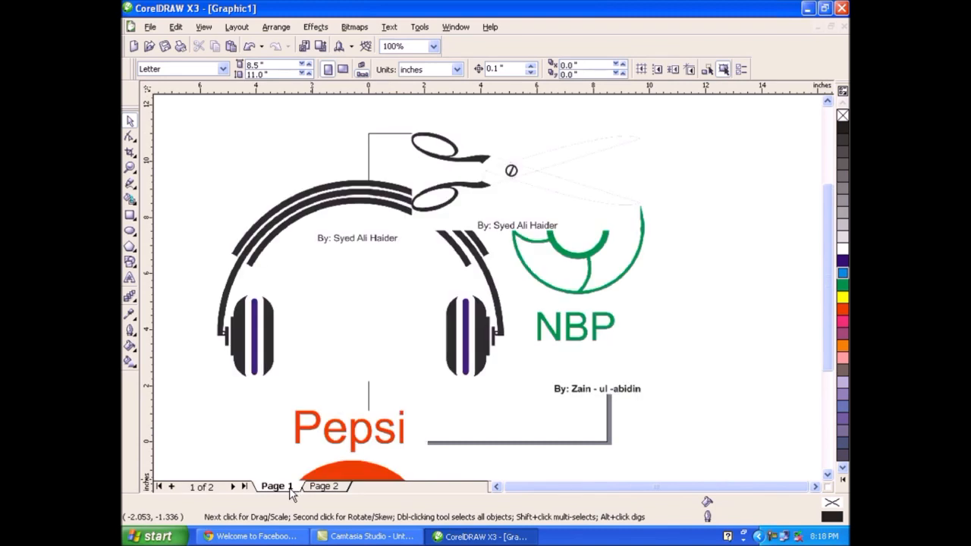
pyautogui.moveTo(514, 184); pyautogui.dragTo(735, 235)
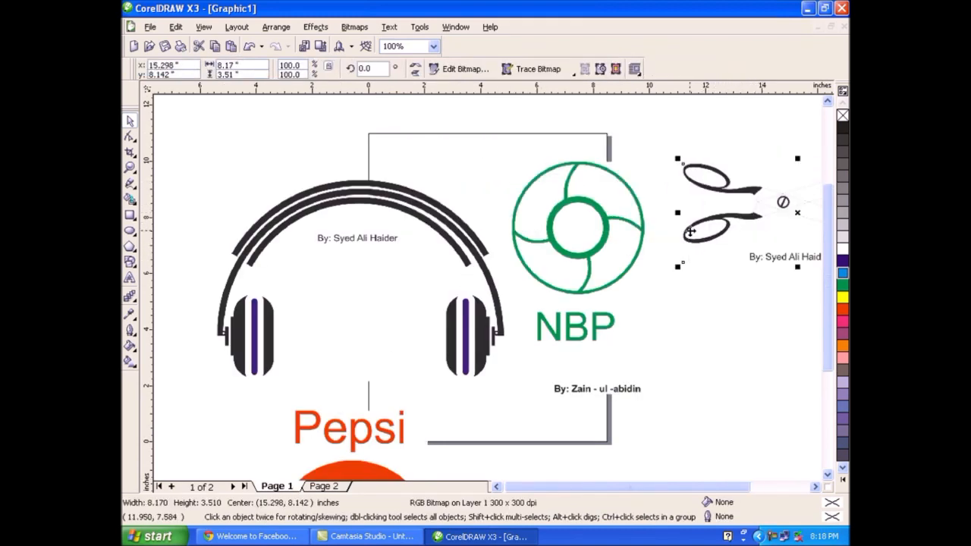
pyautogui.moveTo(589, 286); pyautogui.dragTo(751, 404)
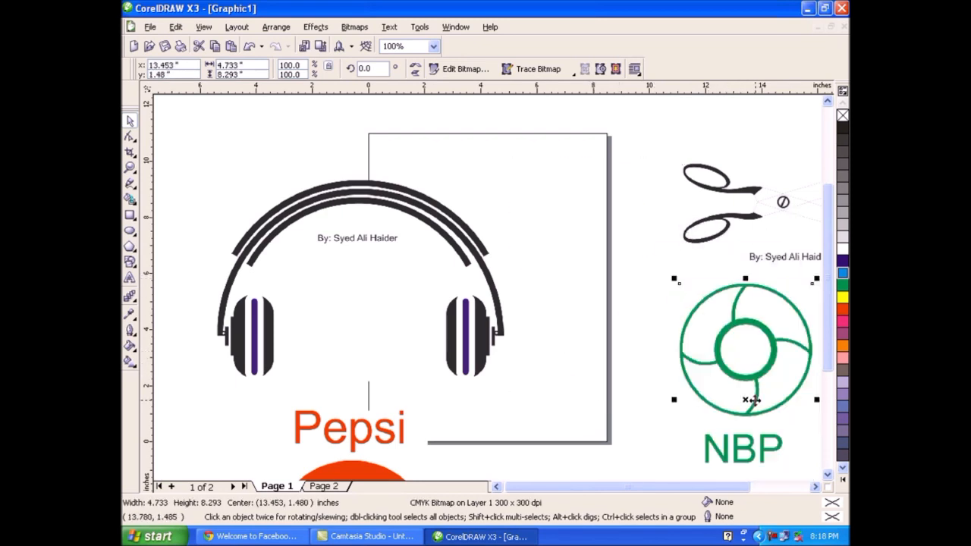
pyautogui.click(328, 489)
pyautogui.moveTo(745, 221); pyautogui.dragTo(425, 190)
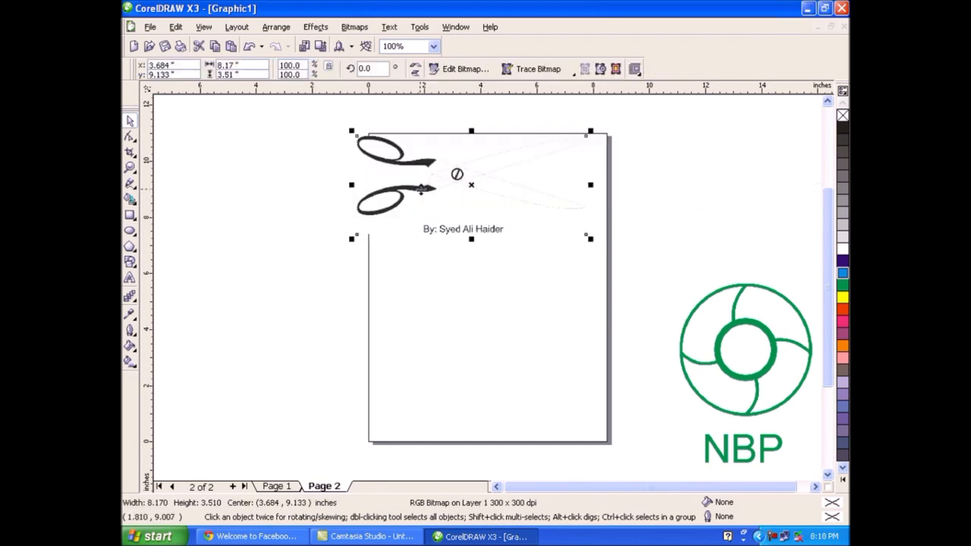
# Step: Draw a thin rectangle about 3.91 by 0.31 inches below the scissors image and convert it to curves
pyautogui.click(130, 216)
pyautogui.moveTo(421, 279); pyautogui.dragTo(531, 288)
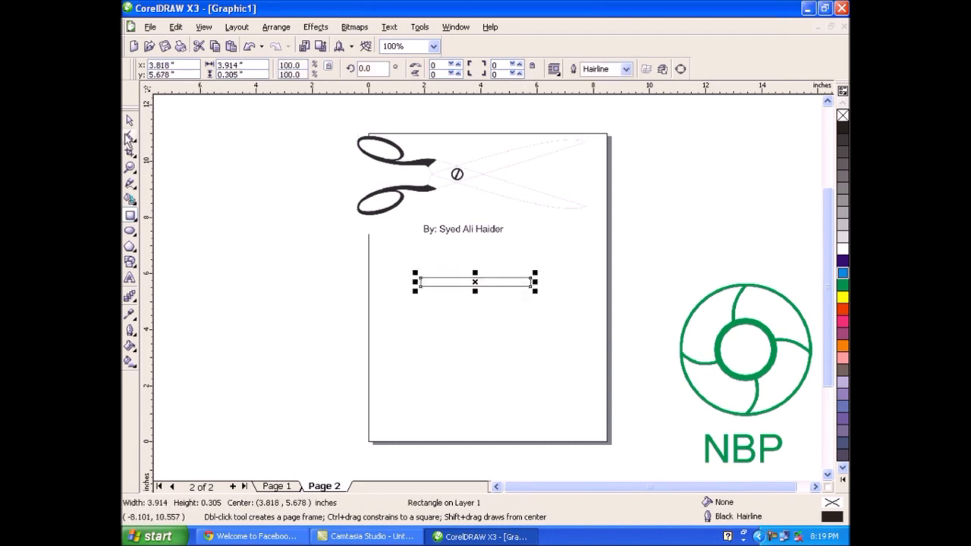
pyautogui.click(129, 140)
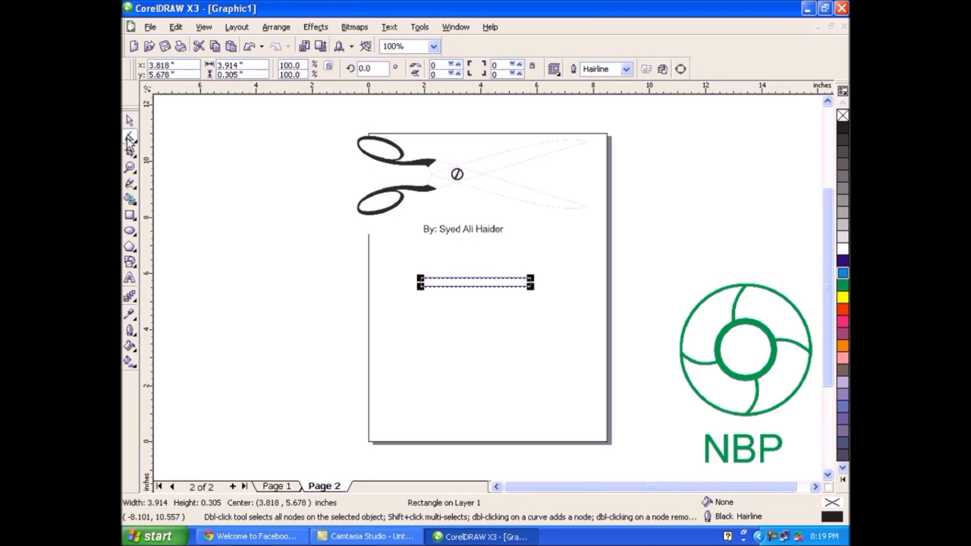
pyautogui.hotkey('ctrl', 'q')
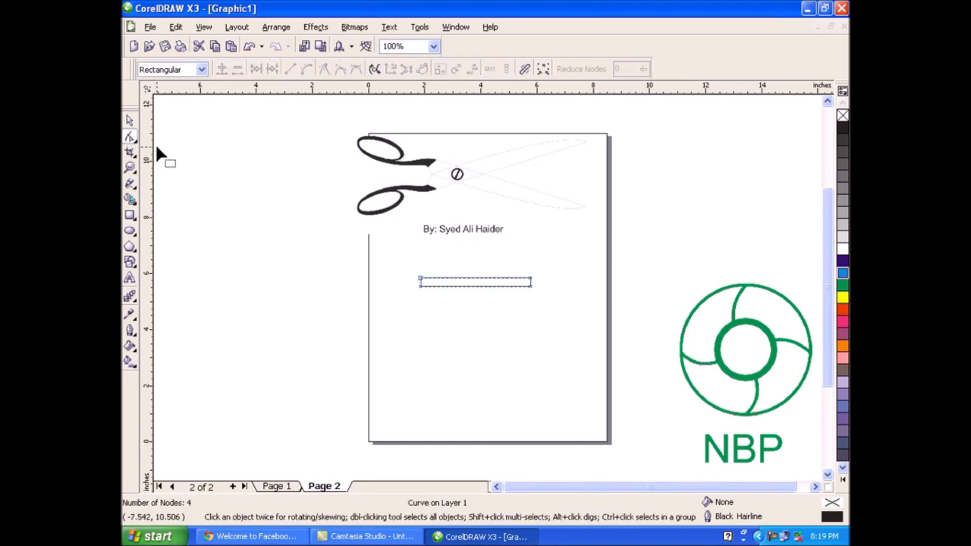
pyautogui.click(276, 26)
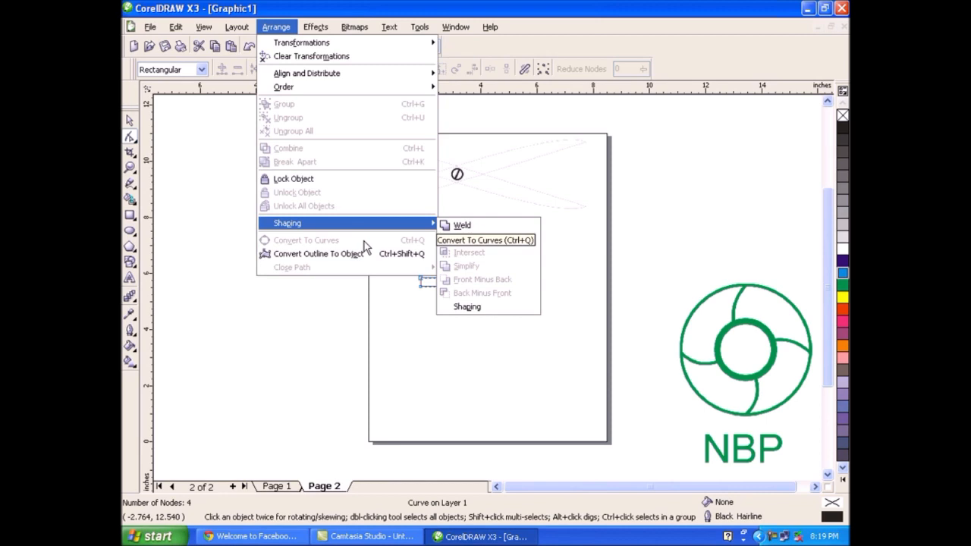
pyautogui.click(580, 47)
# Step: Convert the rectangle's top edge to a curve and delete its upper-right node to round the blade tip
pyautogui.click(529, 279)
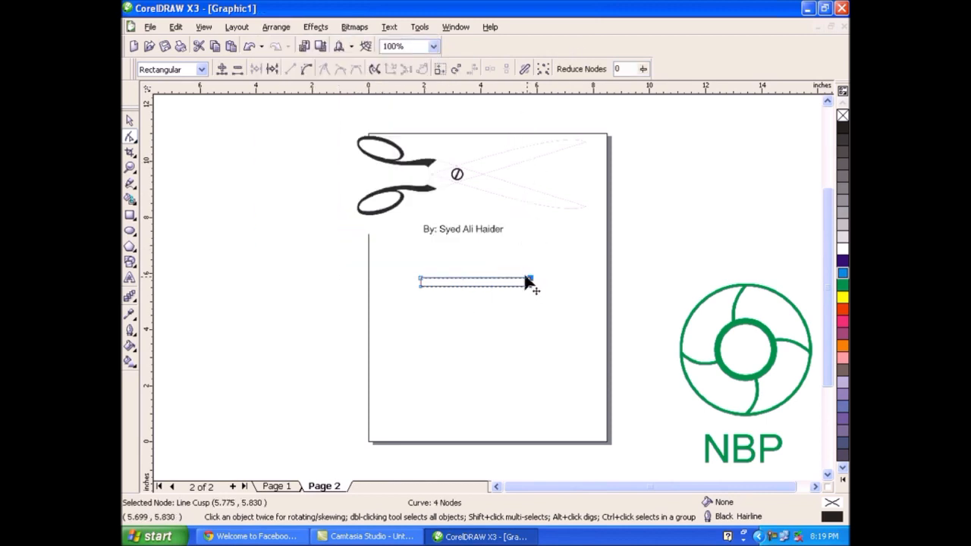
pyautogui.click(308, 70)
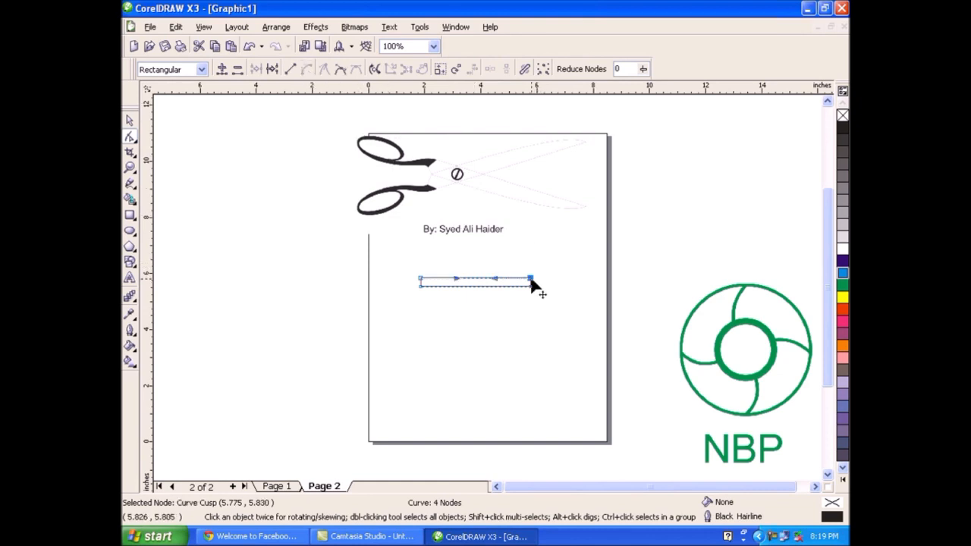
pyautogui.press('Delete')
# Step: Rotate the blade shape counterclockwise by about 18.9 degrees
pyautogui.click(130, 121)
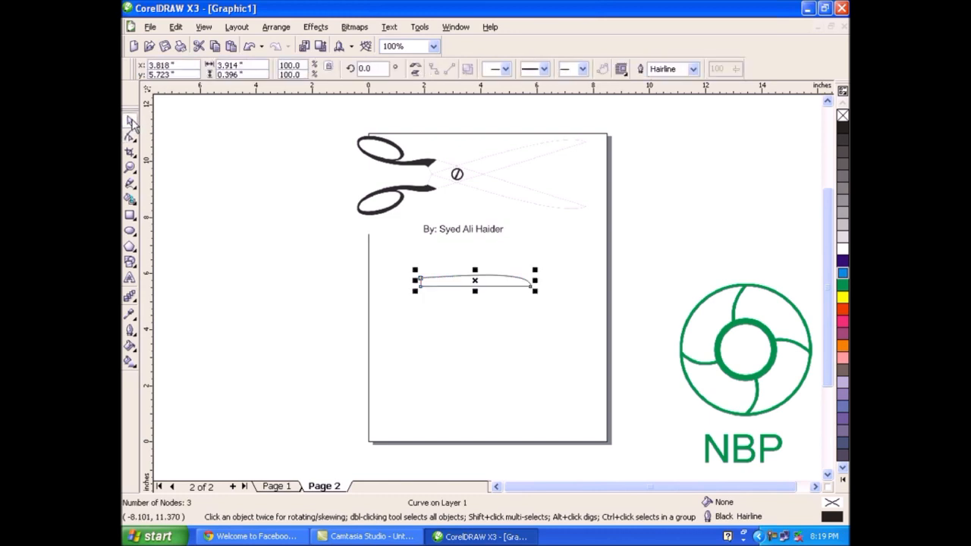
pyautogui.click(468, 281)
pyautogui.moveTo(534, 267); pyautogui.dragTo(535, 257)
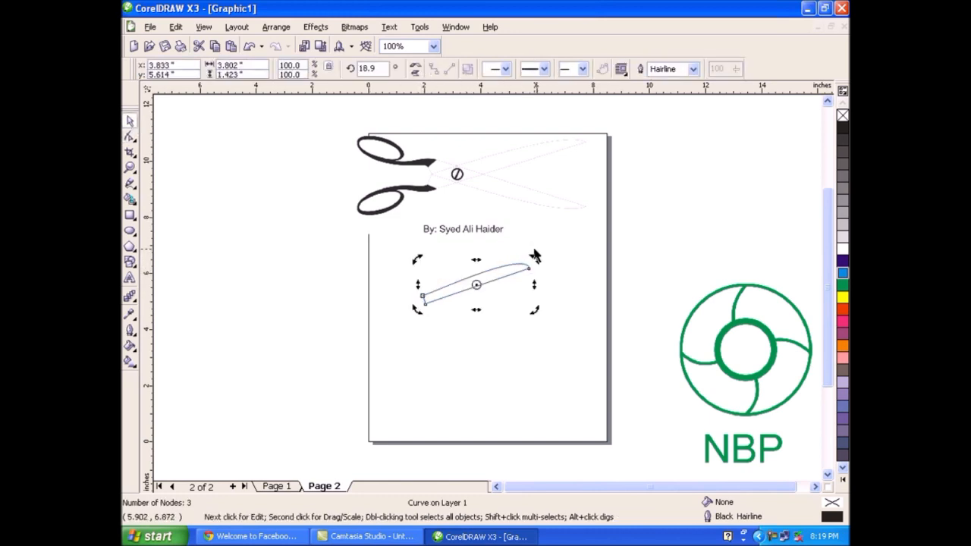
# Step: Create a vertically mirrored copy of the blade and position it centred at about (3.83, 4.73) inches, crossing the original
pyautogui.click(486, 284)
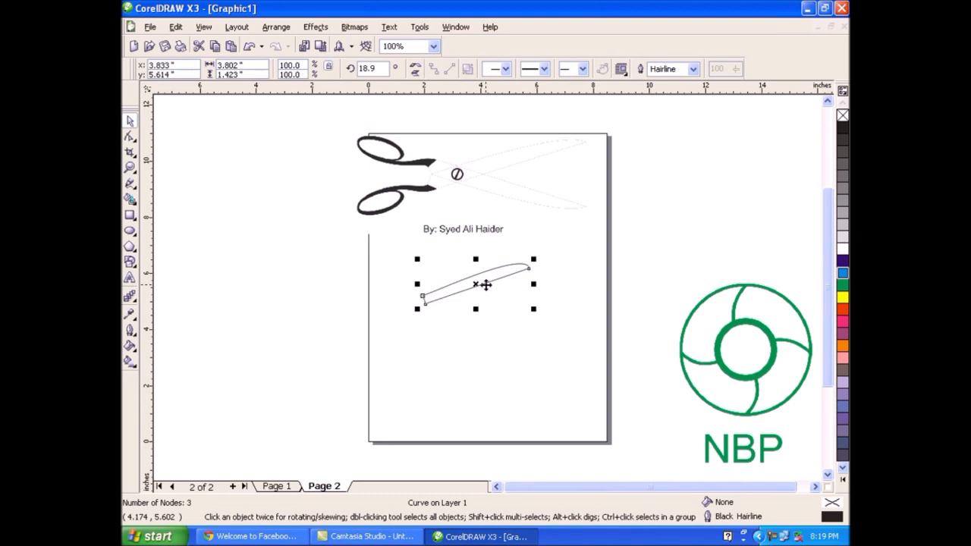
pyautogui.moveTo(476, 256); pyautogui.dragTo(477, 310)
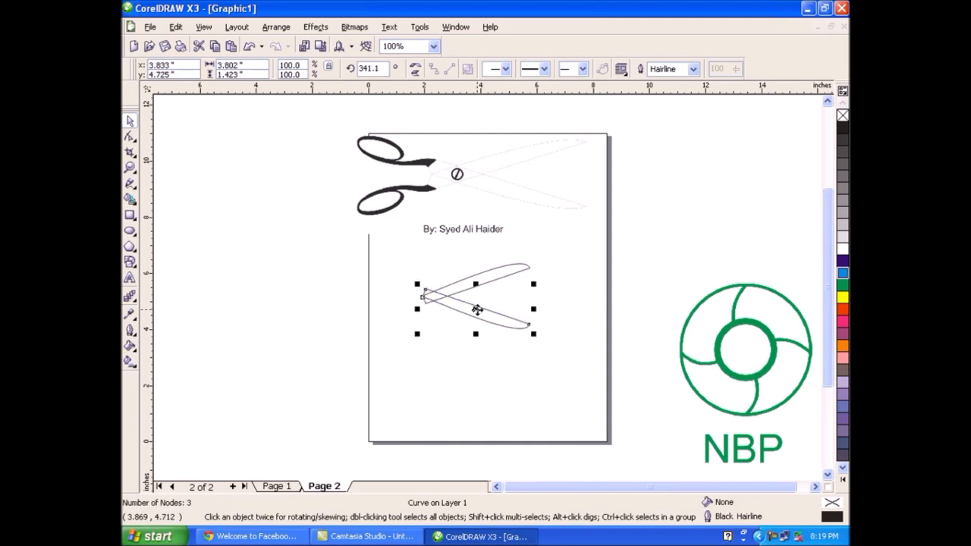
pyautogui.click(433, 333)
# Step: Fill both scissor blades with light grey
pyautogui.moveTo(404, 251); pyautogui.dragTo(576, 342)
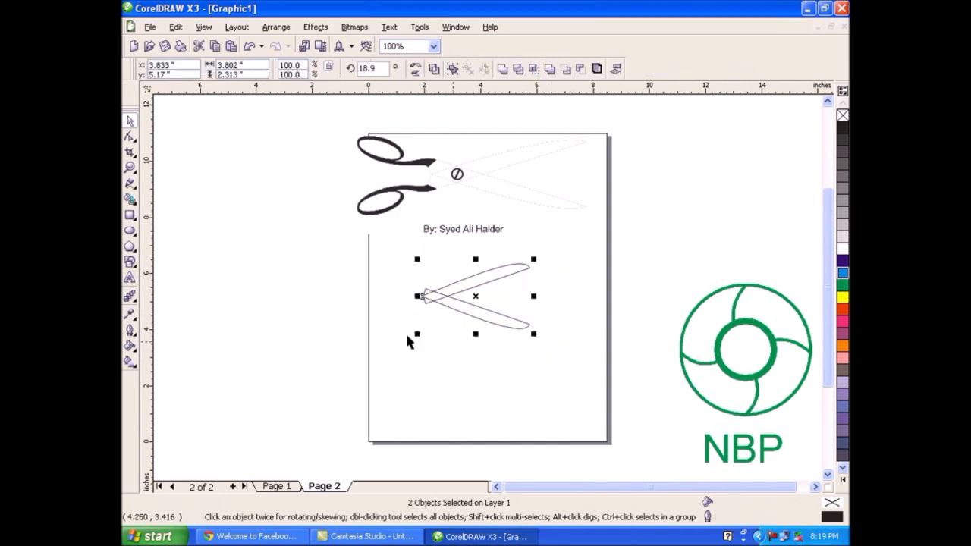
pyautogui.click(842, 238)
pyautogui.click(457, 262)
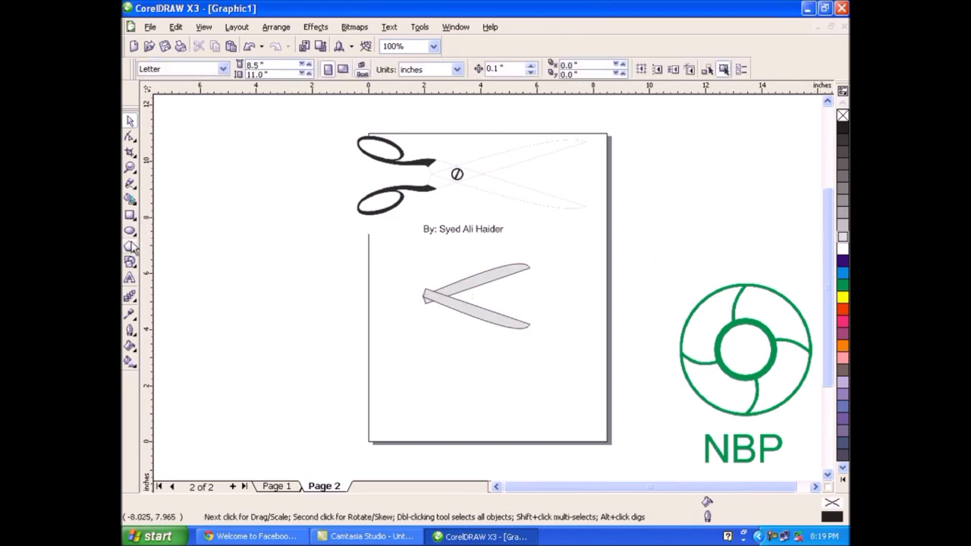
# Step: Add the text "6" left of the page, enlarge it to about 166 pt and set its font to Bodoni MT
pyautogui.click(129, 277)
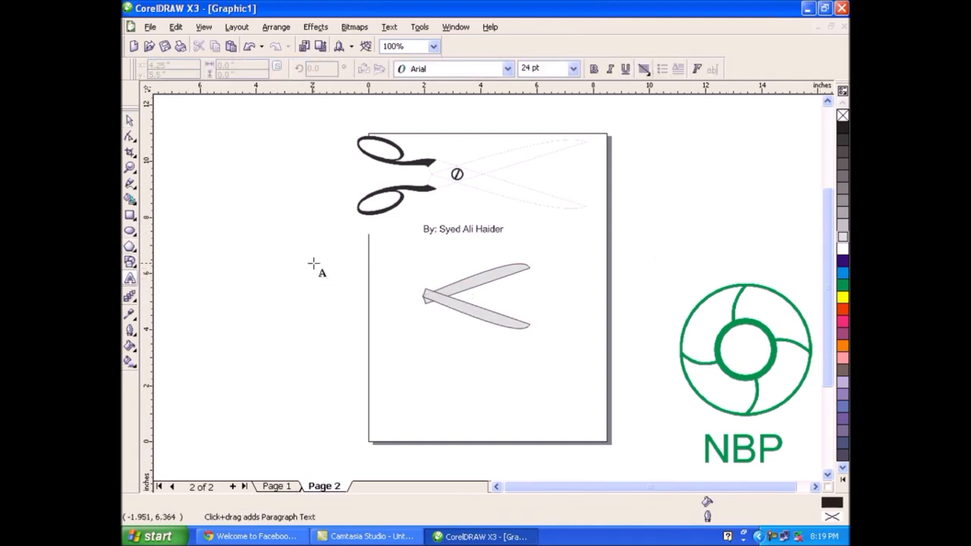
pyautogui.click(487, 336)
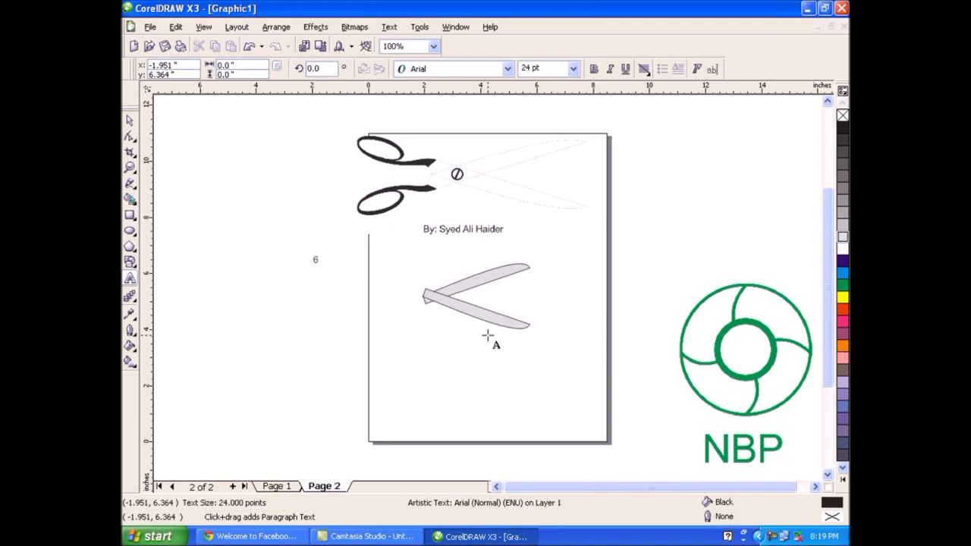
pyautogui.click(129, 120)
pyautogui.moveTo(325, 269); pyautogui.dragTo(352, 308)
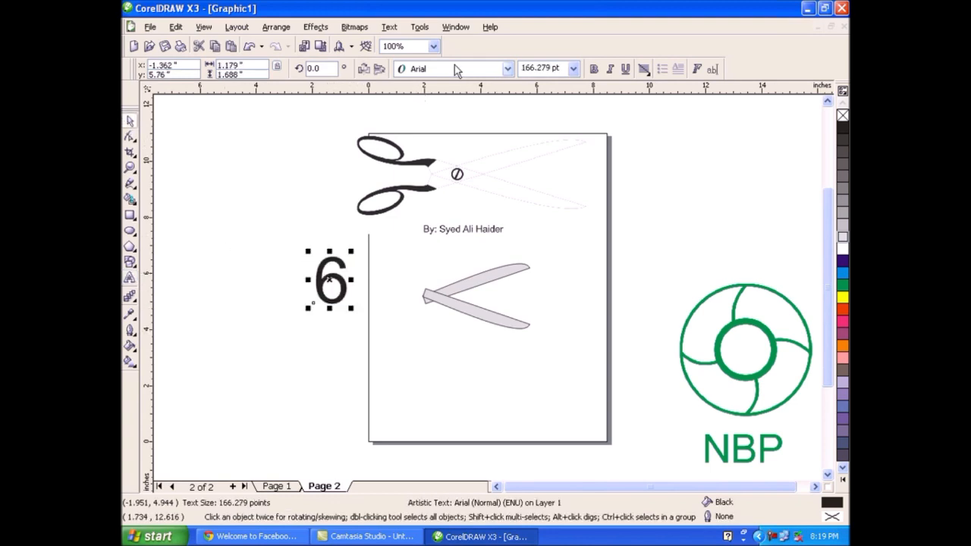
pyautogui.click(506, 69)
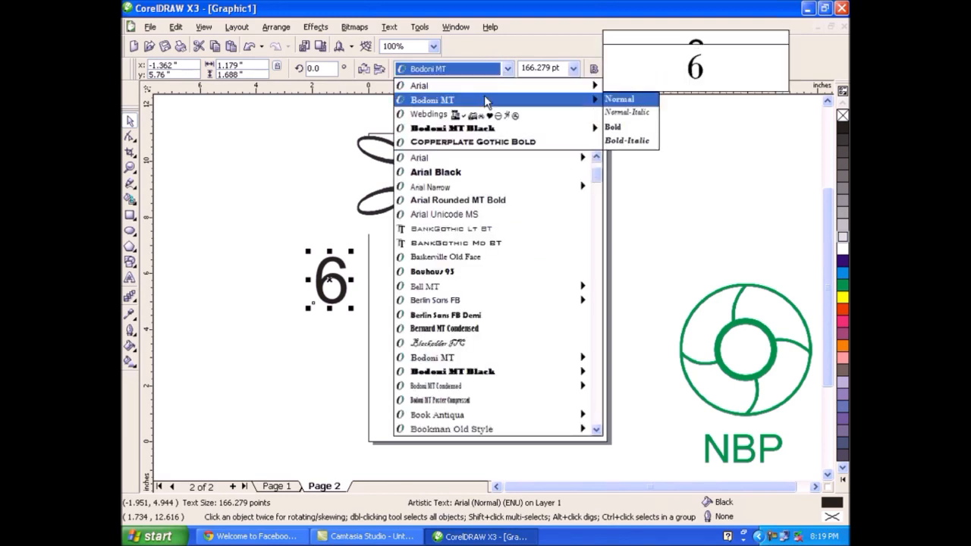
pyautogui.click(483, 101)
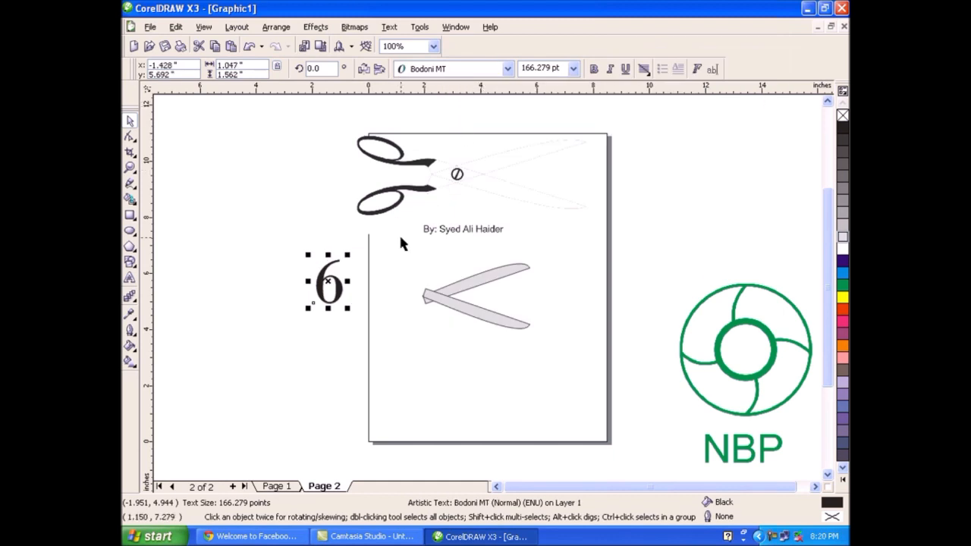
# Step: Rotate the 6 to about 285.6 degrees and mirror it vertically to form a scissor handle
pyautogui.click(329, 283)
pyautogui.moveTo(348, 256); pyautogui.dragTo(381, 305)
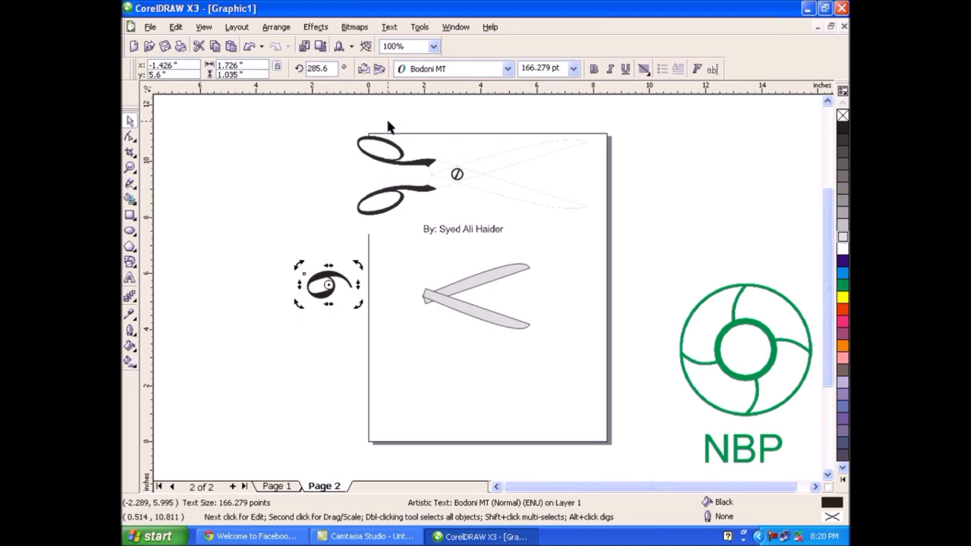
pyautogui.click(379, 70)
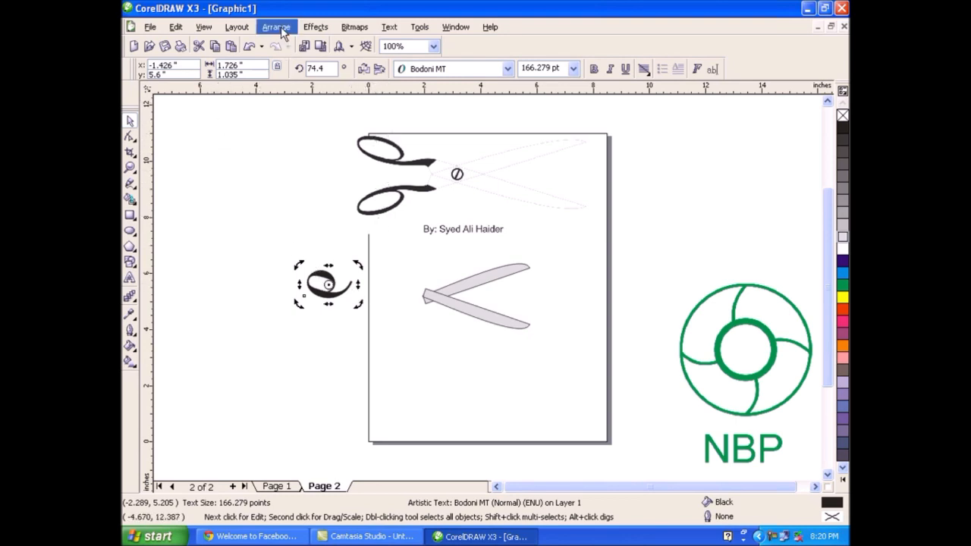
# Step: Convert the 6 to curves and move it beside the blades, centred at about (0.87, 5.33) inches
pyautogui.hotkey('ctrl', 'q')
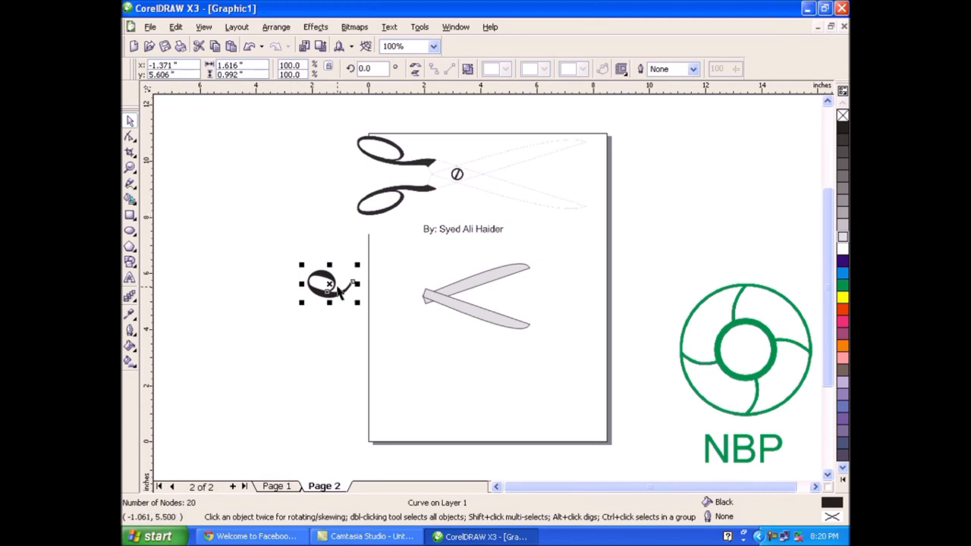
pyautogui.moveTo(340, 292); pyautogui.dragTo(402, 299)
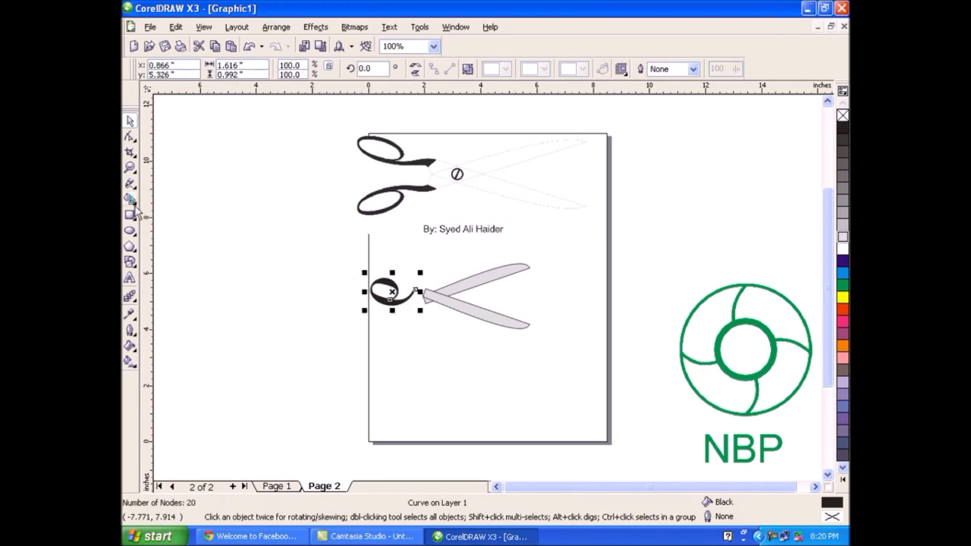
pyautogui.click(130, 167)
pyautogui.moveTo(317, 229); pyautogui.dragTo(469, 330)
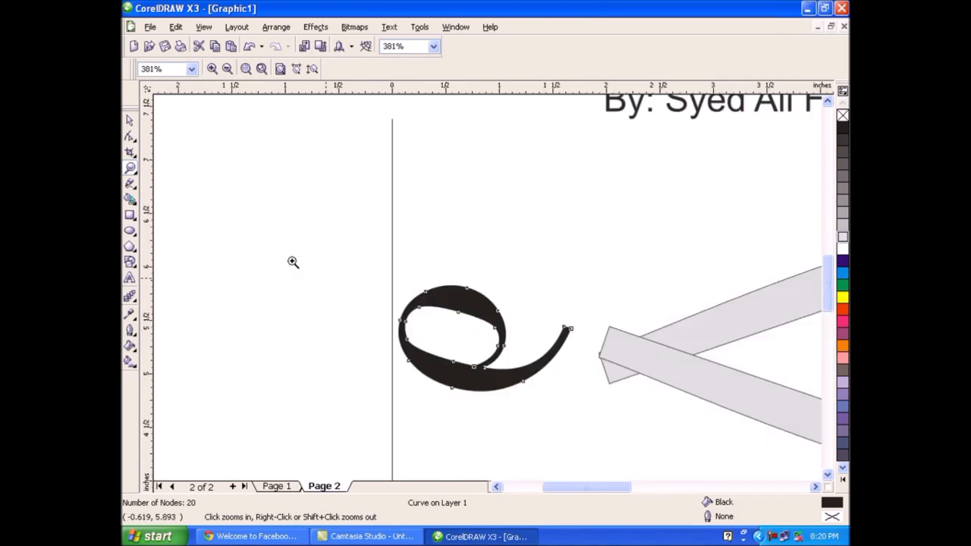
# Step: Move the handle's stem-end nodes onto the end of the grey blade and straighten the stem's upper edge
pyautogui.click(130, 136)
pyautogui.moveTo(571, 328); pyautogui.dragTo(609, 324)
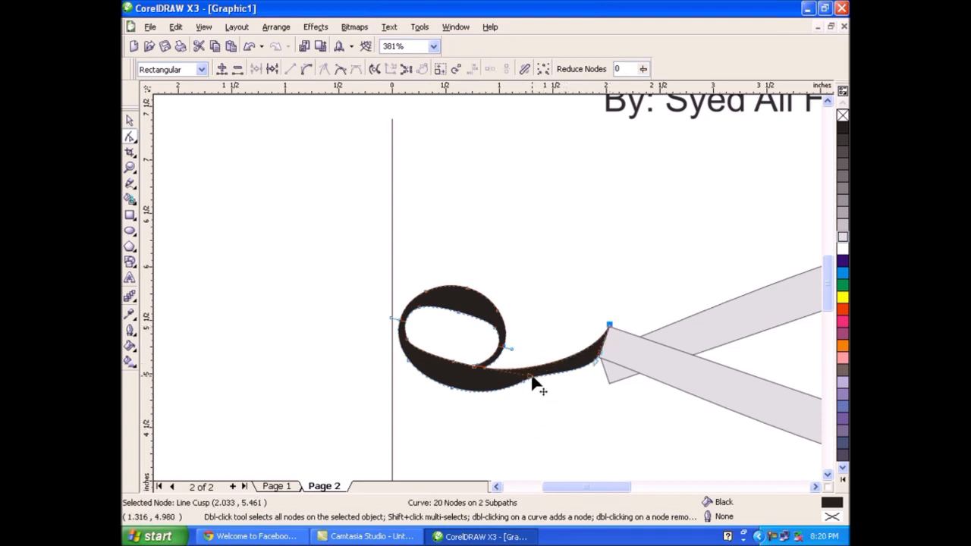
pyautogui.moveTo(529, 379); pyautogui.dragTo(529, 346)
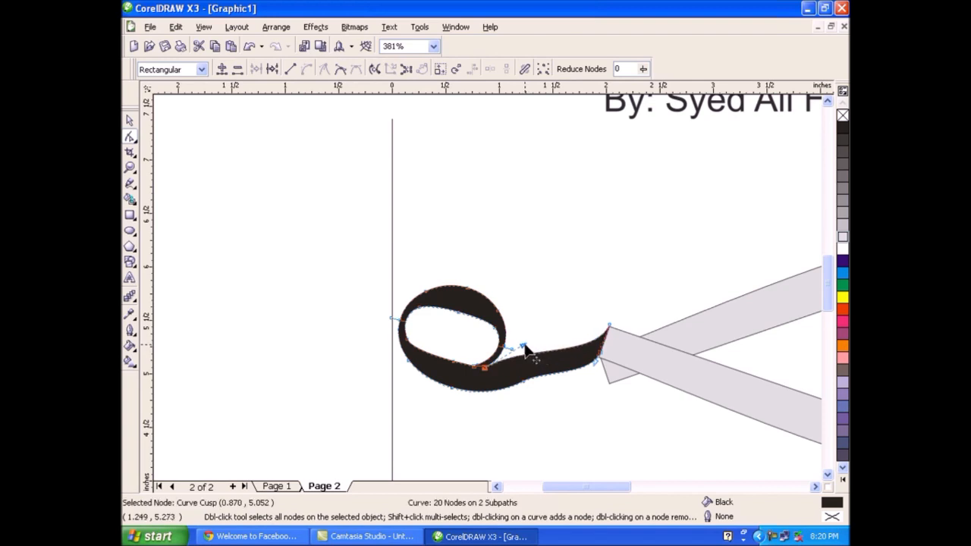
pyautogui.moveTo(529, 350); pyautogui.dragTo(529, 329)
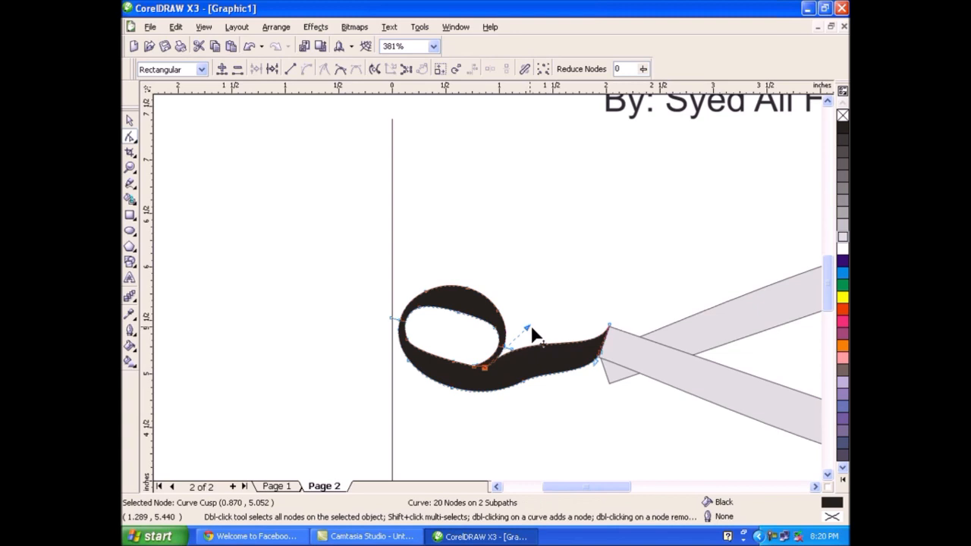
pyautogui.click(609, 328)
pyautogui.moveTo(596, 363); pyautogui.dragTo(584, 339)
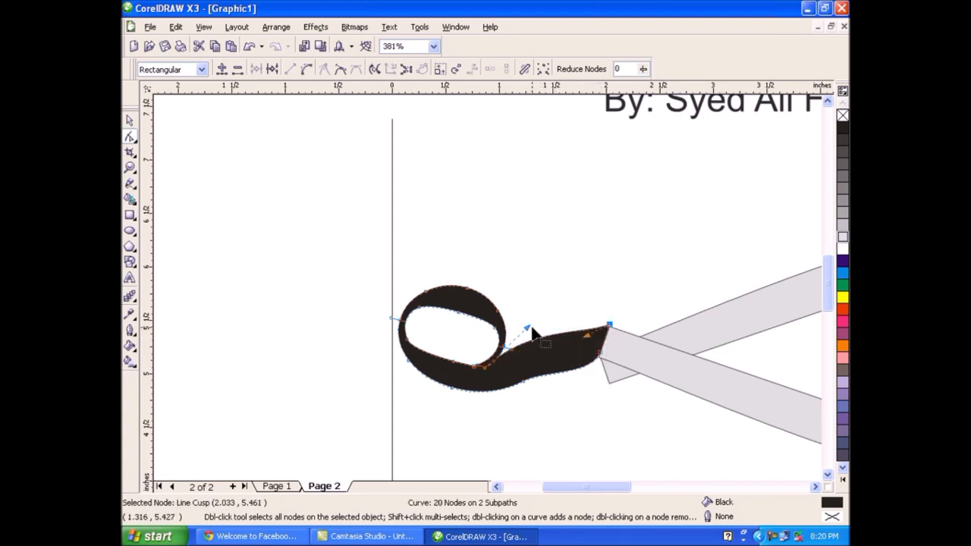
pyautogui.moveTo(527, 328); pyautogui.dragTo(544, 345)
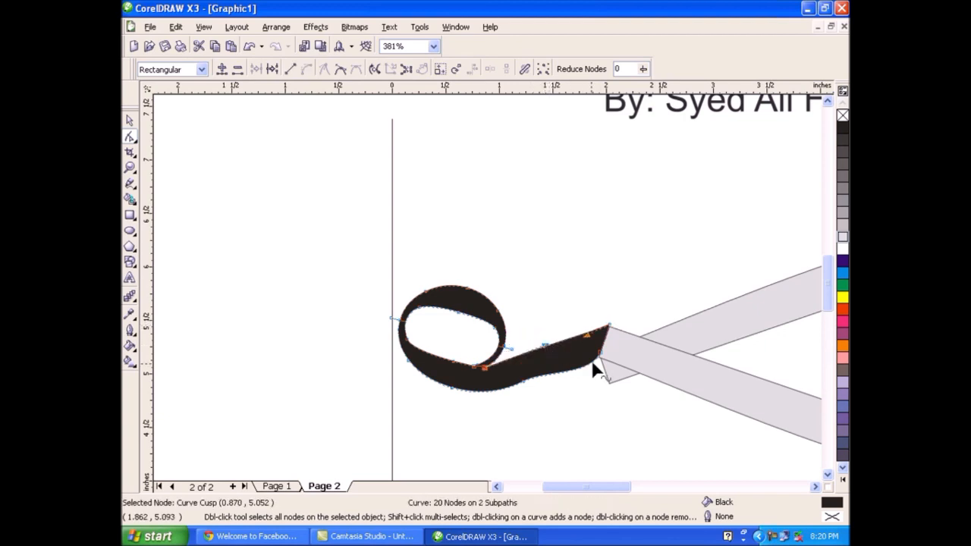
# Step: Remove the middle node on the stem's lower edge and straighten that edge into the end of the blade
pyautogui.click(599, 355)
pyautogui.click(522, 389)
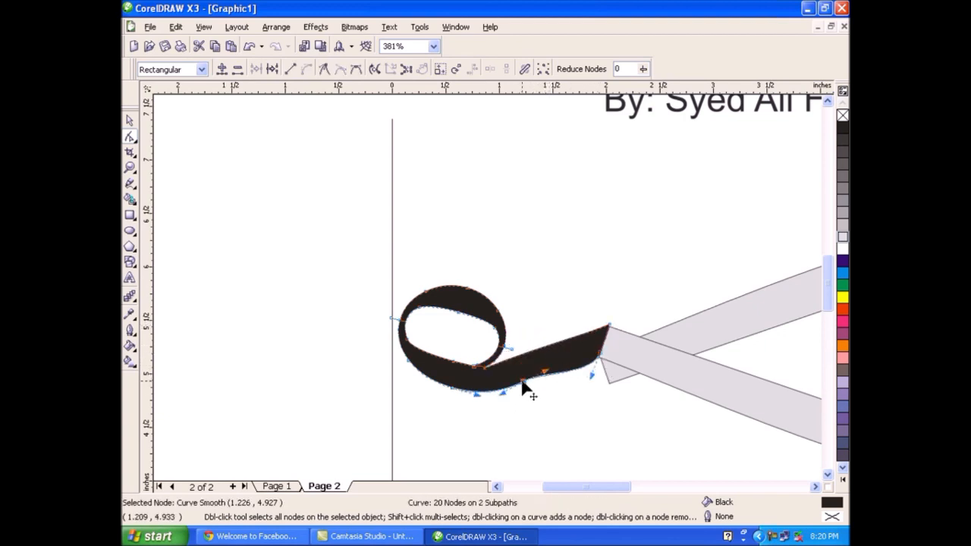
pyautogui.press('Delete')
pyautogui.click(599, 356)
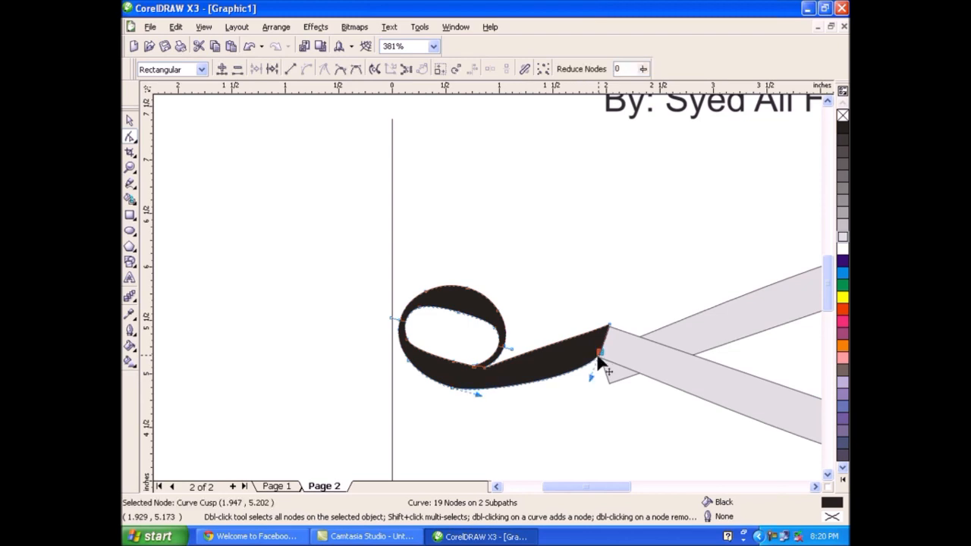
pyautogui.moveTo(587, 375); pyautogui.dragTo(580, 355)
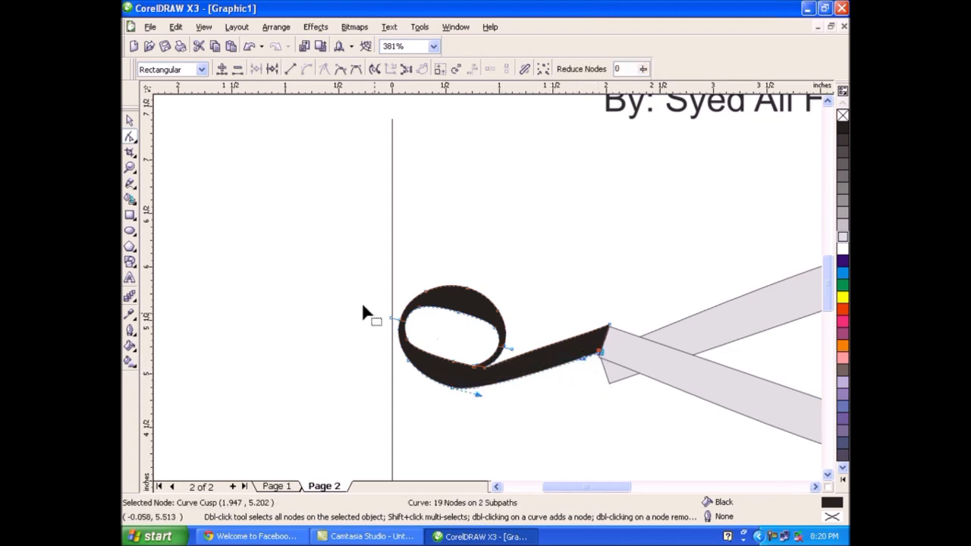
pyautogui.click(130, 120)
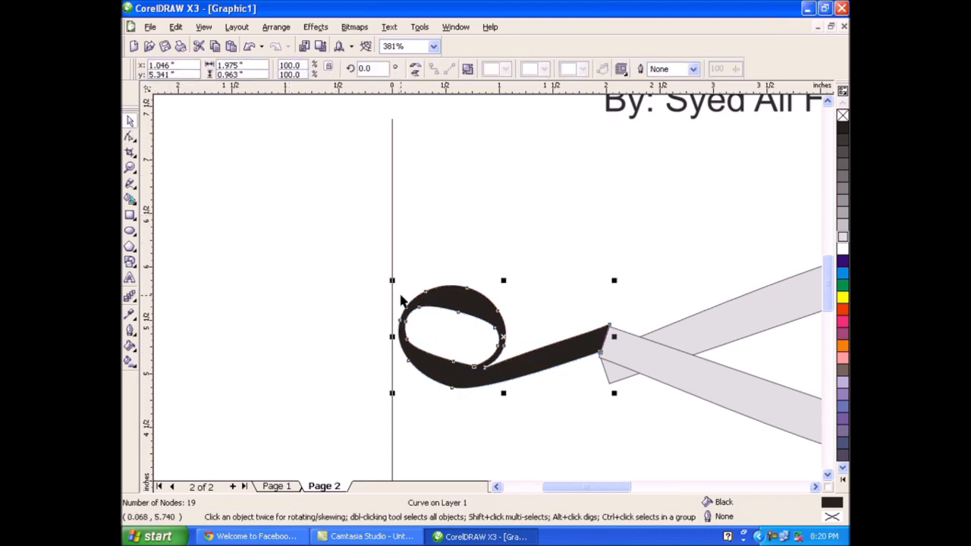
# Step: Add a vertically mirrored copy of the handle, rotate it 22.6 degrees about its stem end and position it centred at about (1.20, 4.44) inches
pyautogui.moveTo(505, 283); pyautogui.dragTo(539, 395)
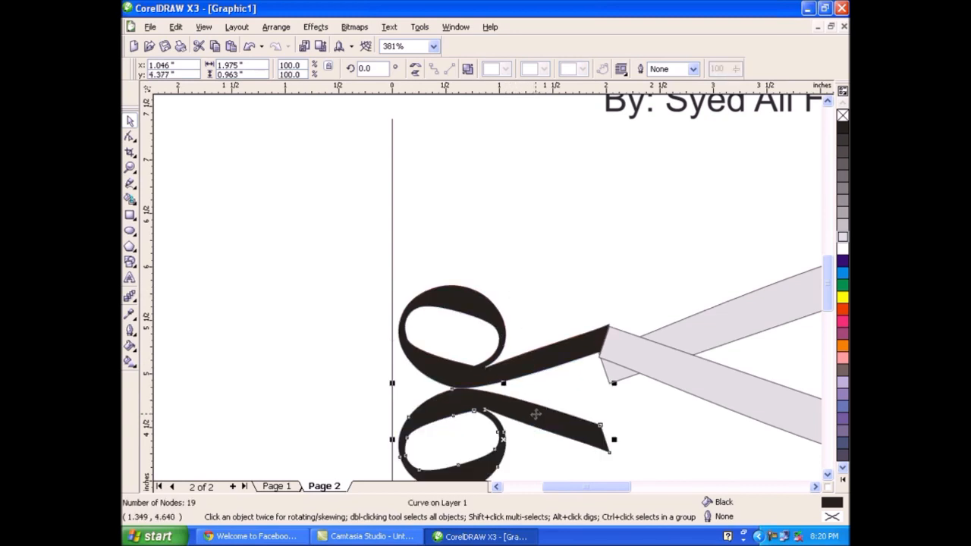
pyautogui.click(534, 415)
pyautogui.moveTo(505, 439); pyautogui.dragTo(595, 433)
pyautogui.moveTo(391, 385); pyautogui.dragTo(418, 462)
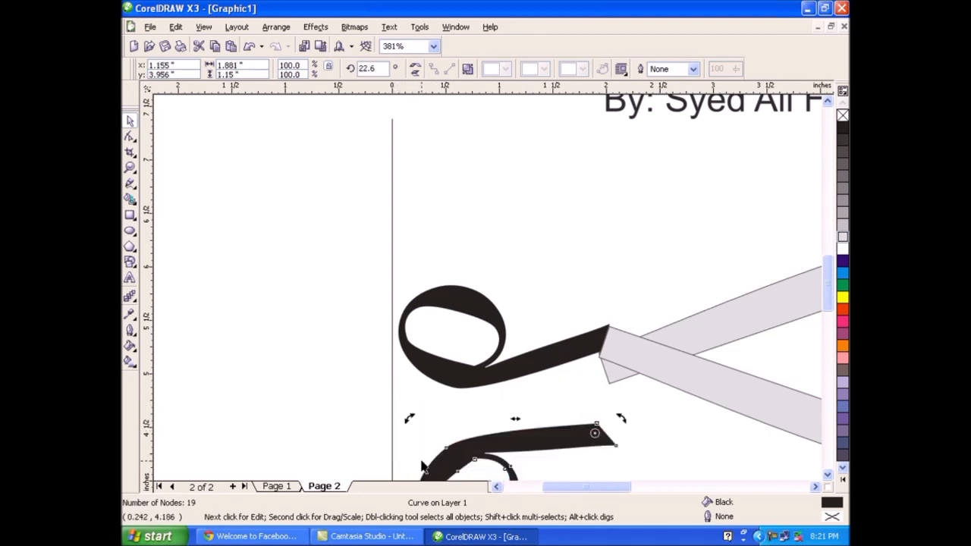
pyautogui.moveTo(529, 444); pyautogui.dragTo(534, 392)
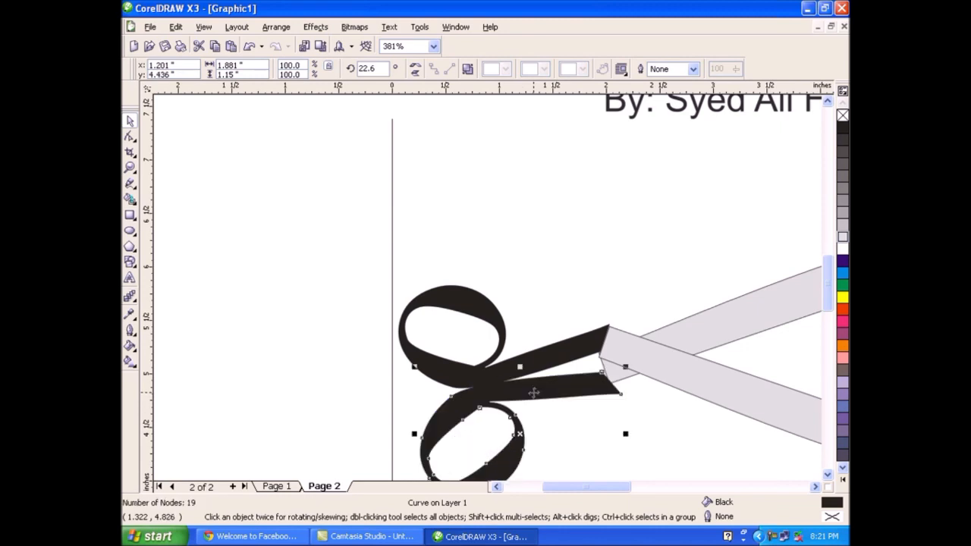
pyautogui.click(266, 311)
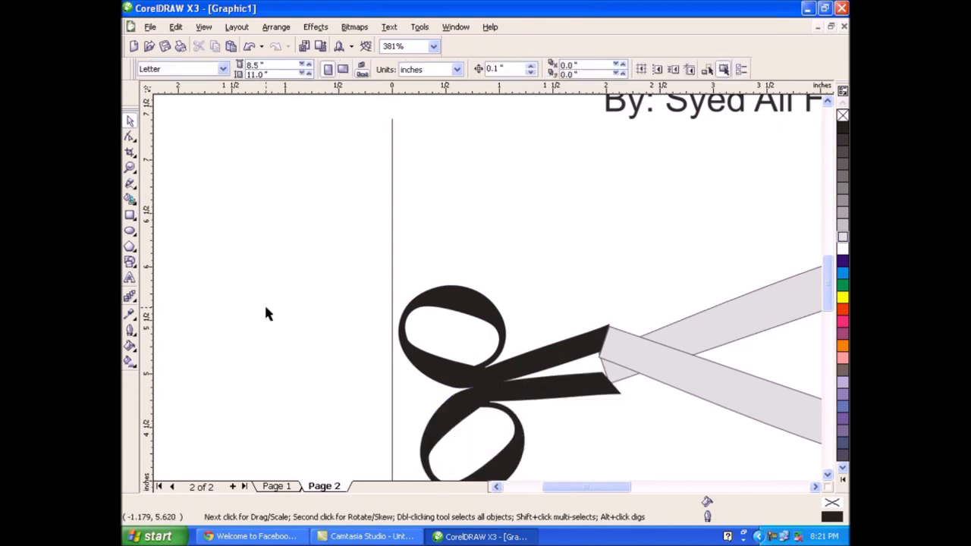
# Step: Delete the drawn scissors and the scissors reference image from the page
pyautogui.press('F3')
pyautogui.moveTo(360, 247); pyautogui.dragTo(544, 357)
pyautogui.press('Delete')
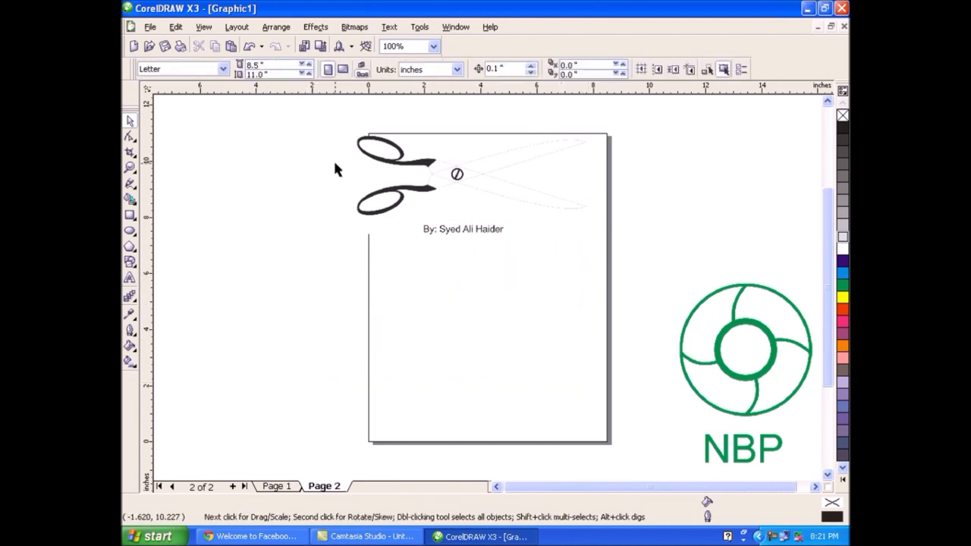
pyautogui.click(405, 193)
pyautogui.press('Delete')
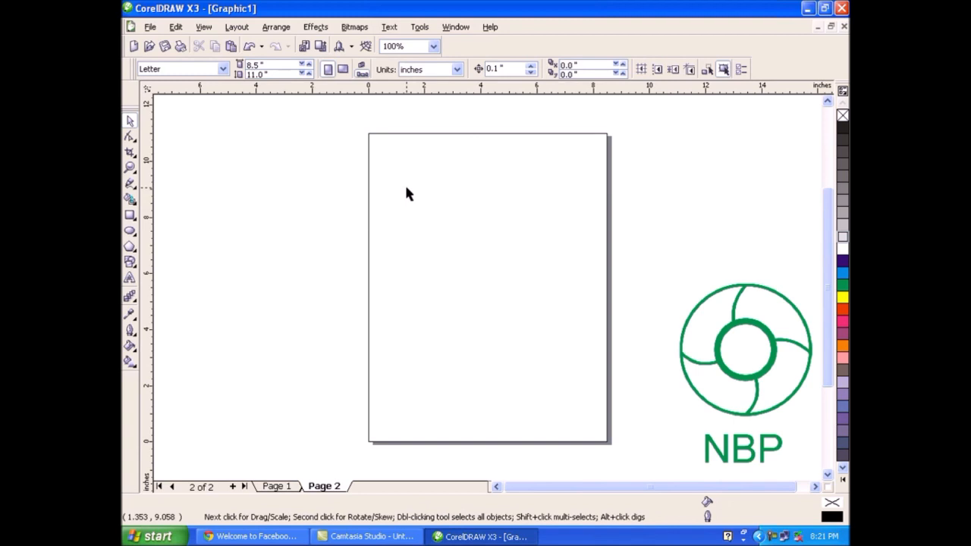
# Step: Move the NBP logo image closer beside the page and draw a circle about 3.89 inches in diameter on the page
pyautogui.moveTo(725, 362); pyautogui.dragTo(682, 263)
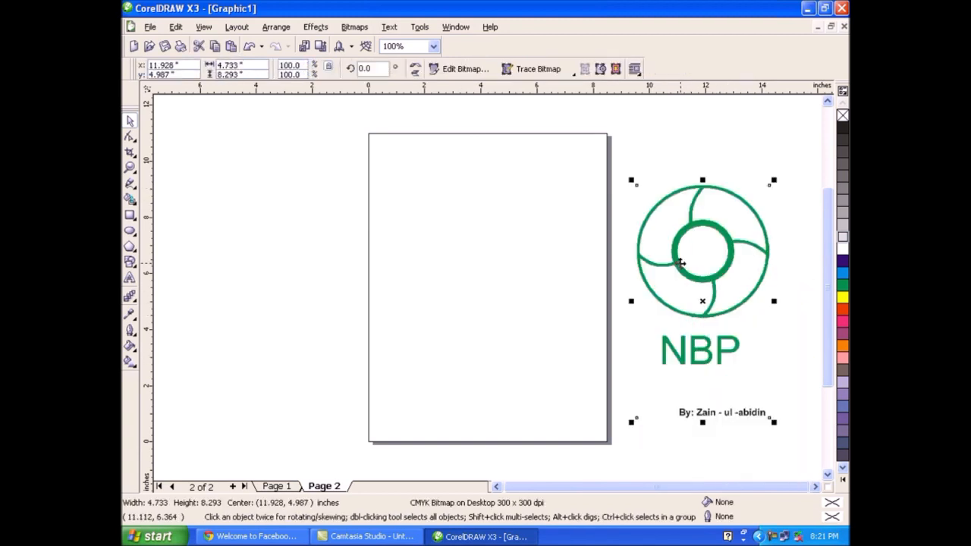
pyautogui.click(130, 231)
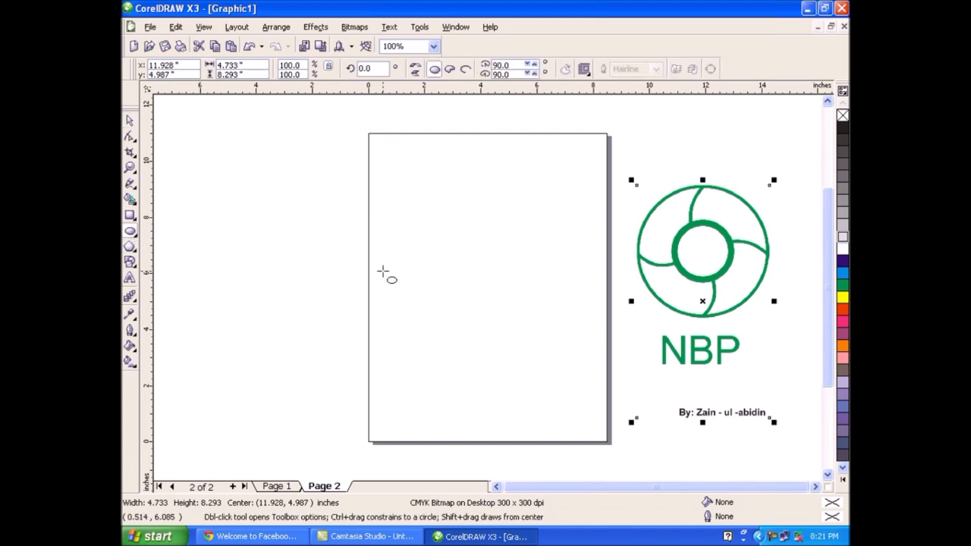
pyautogui.moveTo(432, 204); pyautogui.dragTo(540, 313)
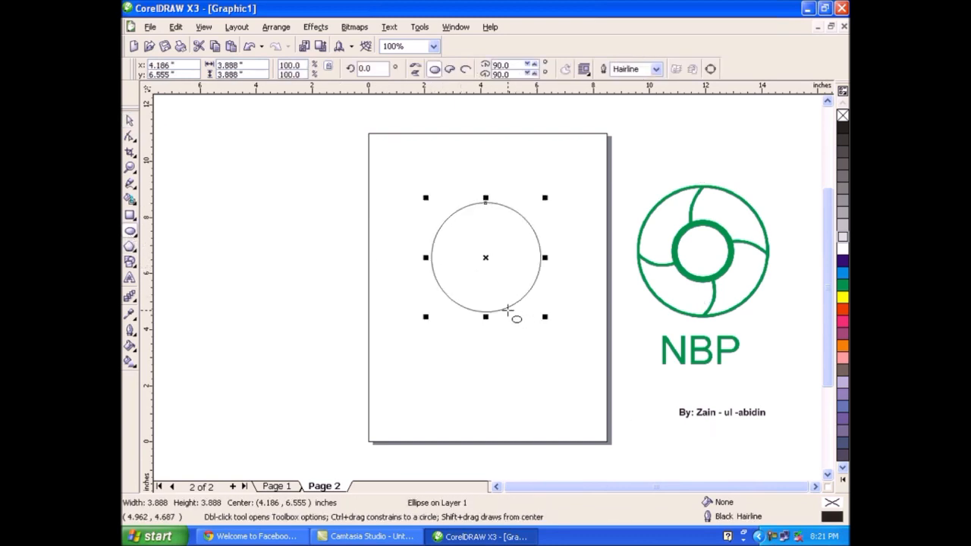
# Step: Give the circle an 8 pt green outline and add a concentric copy scaled to about 42.5%
pyautogui.click(130, 122)
pyautogui.click(657, 70)
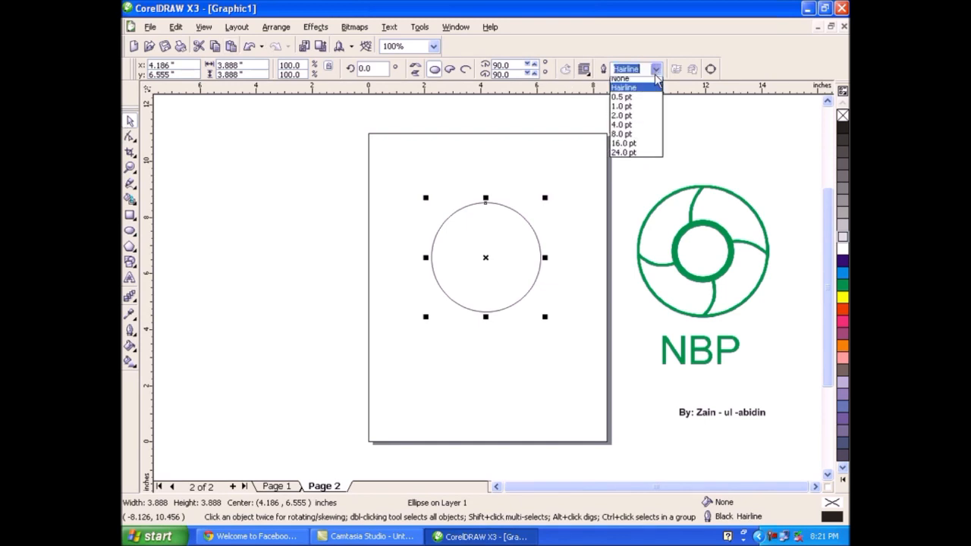
pyautogui.click(641, 146)
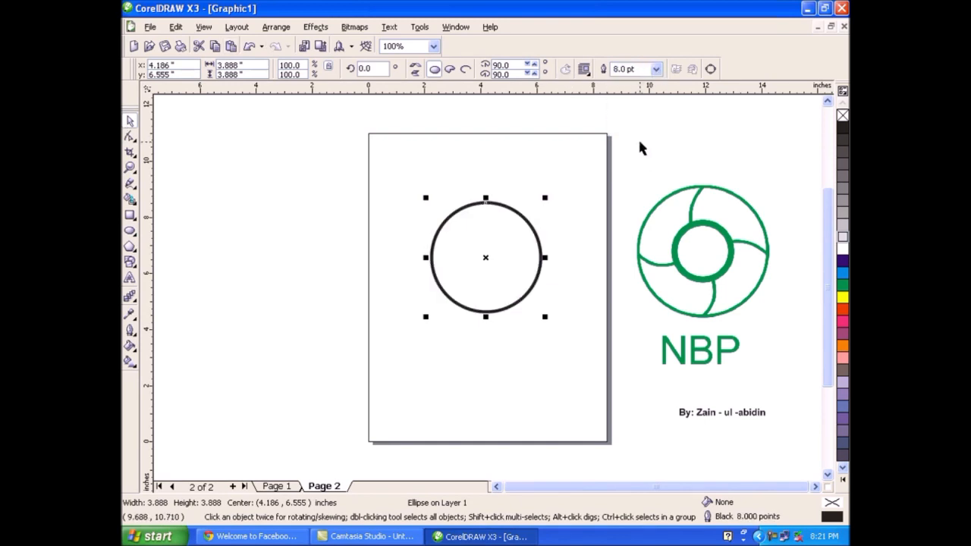
pyautogui.rightClick(842, 285)
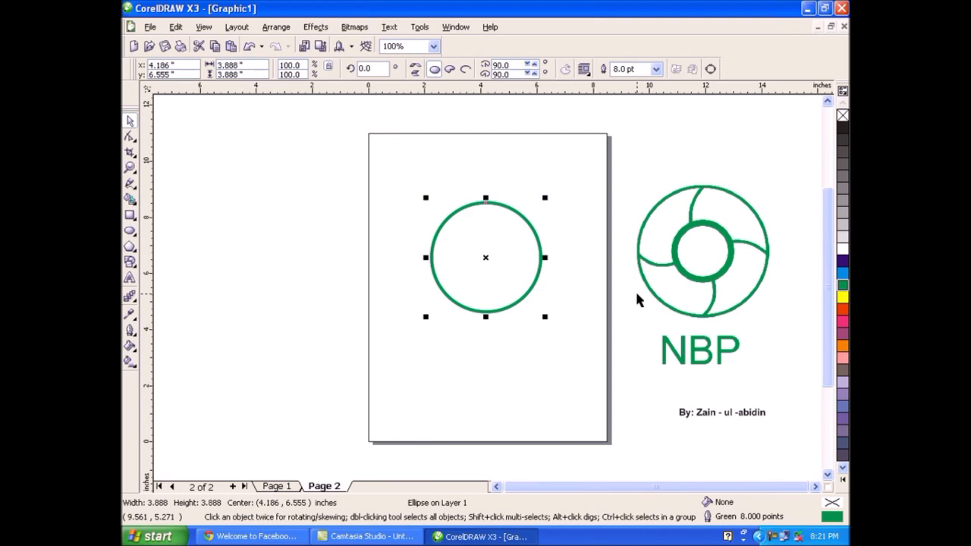
pyautogui.moveTo(545, 317); pyautogui.dragTo(518, 283)
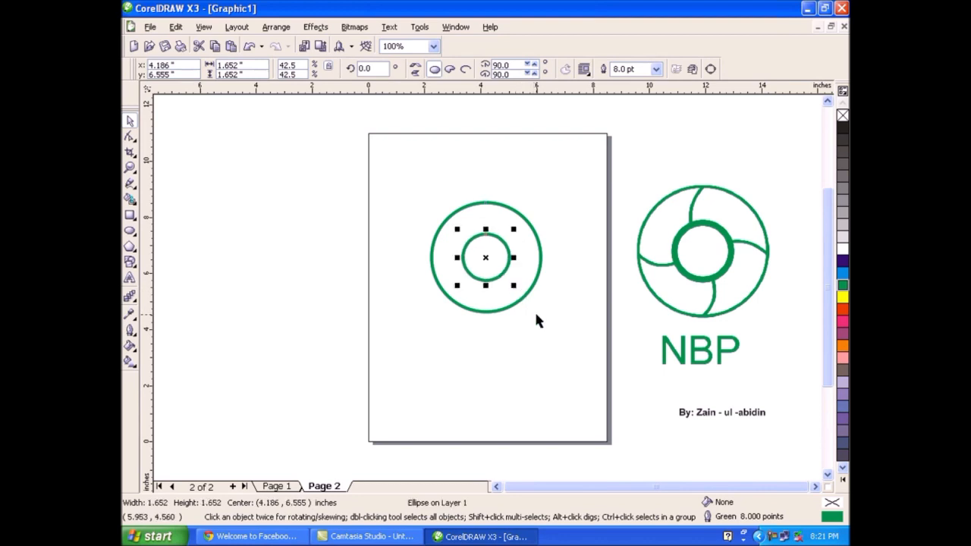
pyautogui.click(546, 334)
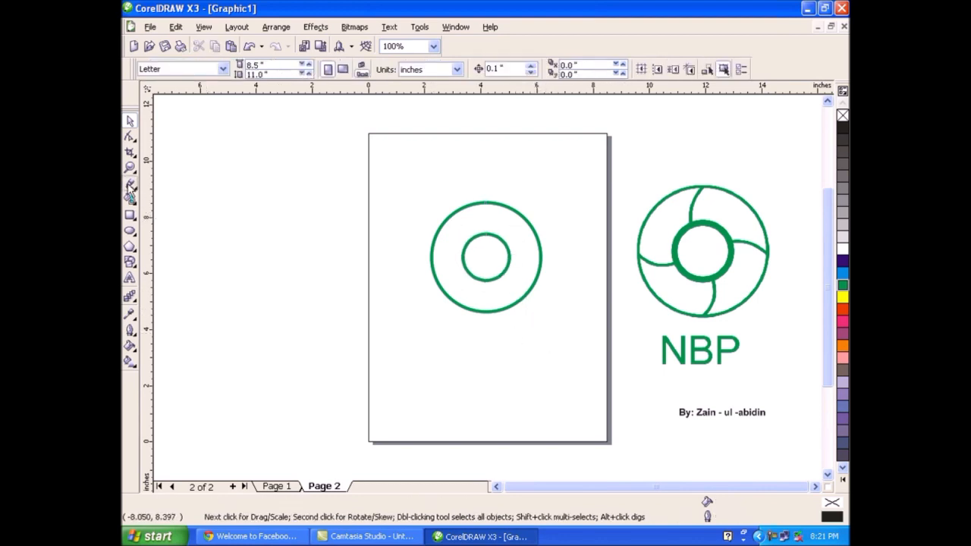
# Step: Draw a vertical freehand line about 3.84 inches long through both circles, spanning the outer circle from top to bottom
pyautogui.click(130, 183)
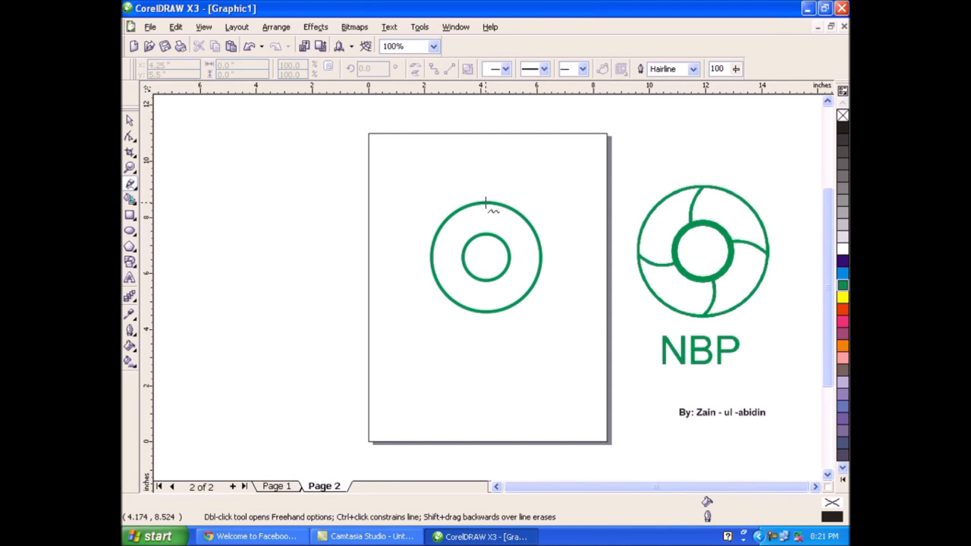
pyautogui.click(485, 201)
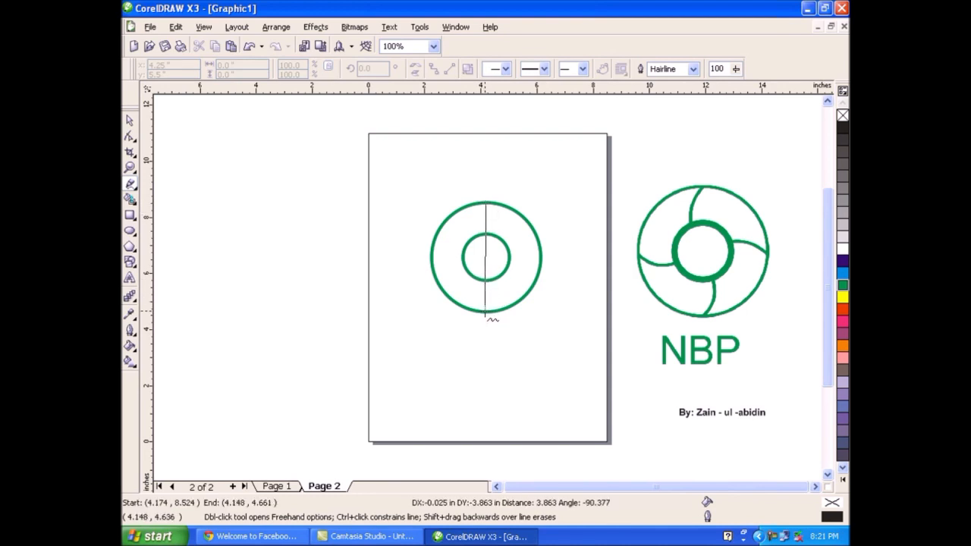
pyautogui.click(487, 308)
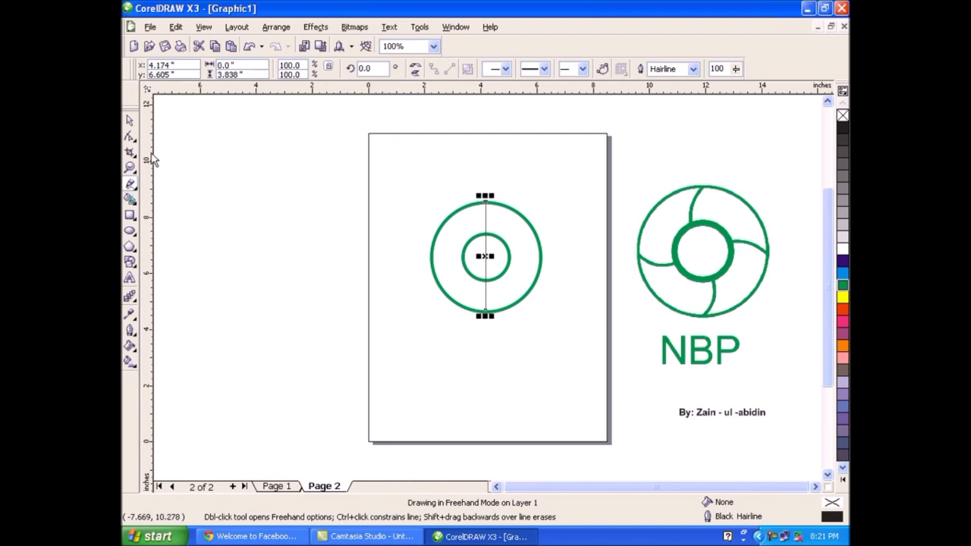
# Step: Convert the vertical line to a curve and bend it into an S, bulging left in the upper half and right in the lower half
pyautogui.click(131, 139)
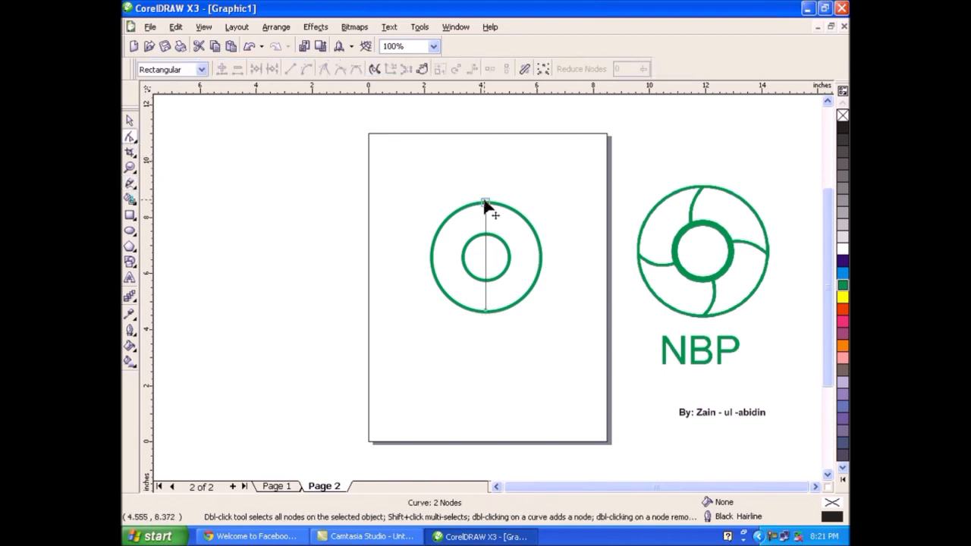
pyautogui.moveTo(495, 208); pyautogui.dragTo(495, 210)
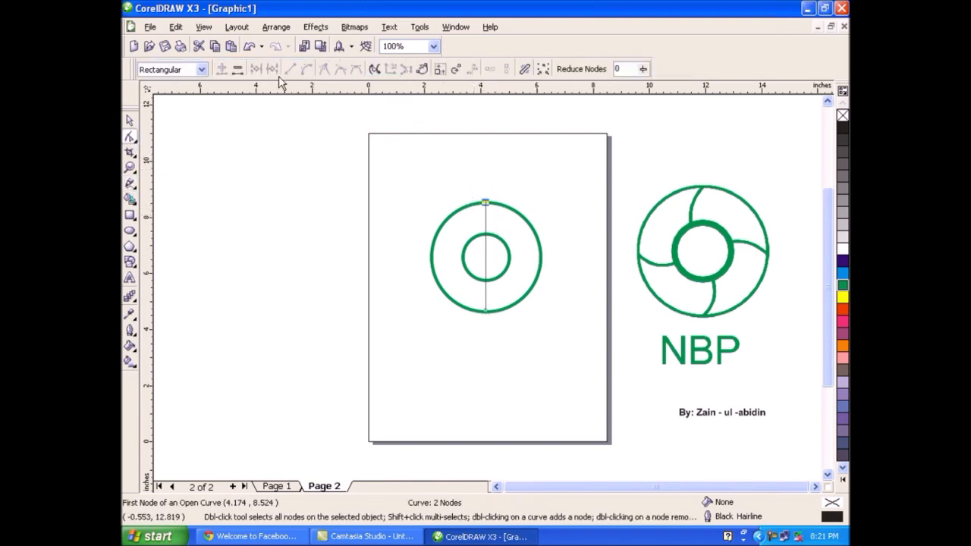
pyautogui.click(484, 312)
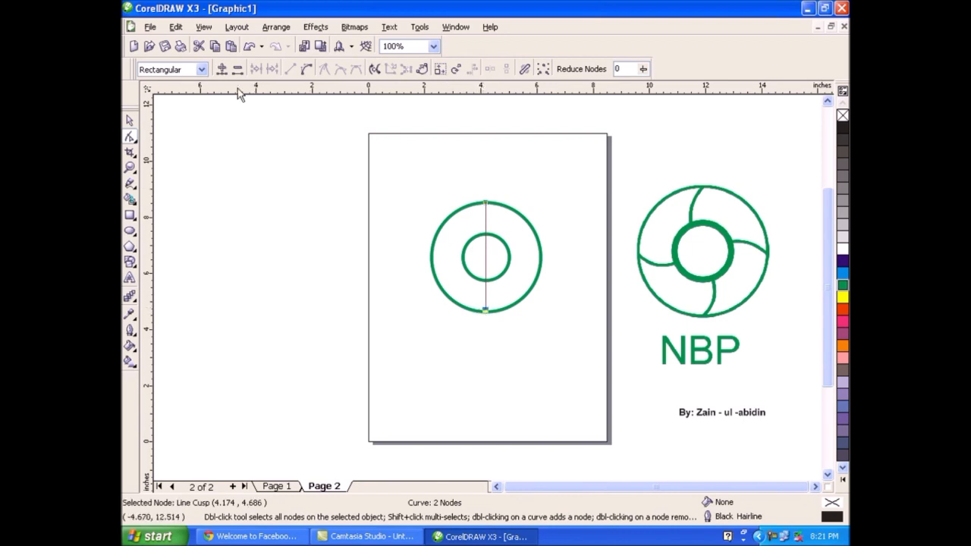
pyautogui.click(305, 70)
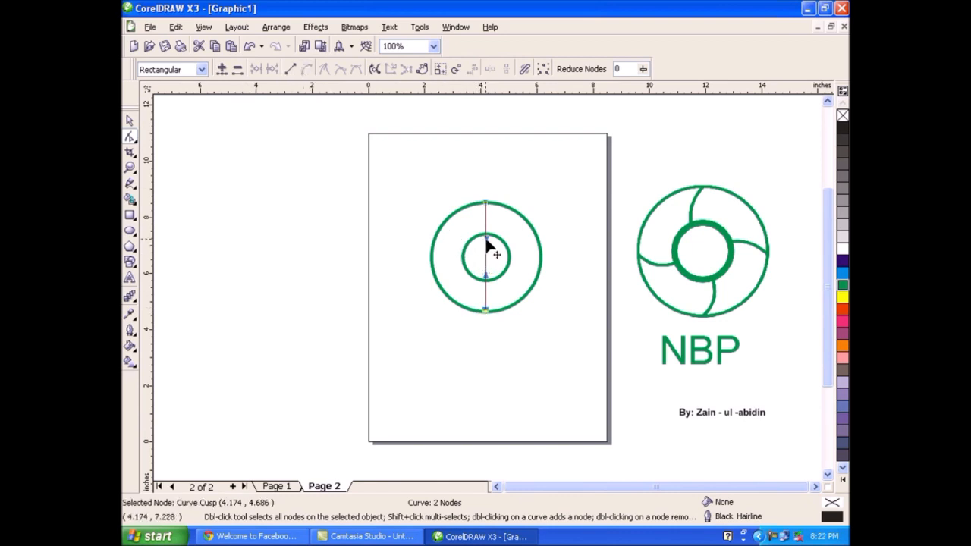
pyautogui.moveTo(487, 239); pyautogui.dragTo(454, 234)
pyautogui.moveTo(488, 276); pyautogui.dragTo(513, 275)
pyautogui.moveTo(452, 232); pyautogui.dragTo(448, 232)
pyautogui.moveTo(513, 273); pyautogui.dragTo(518, 274)
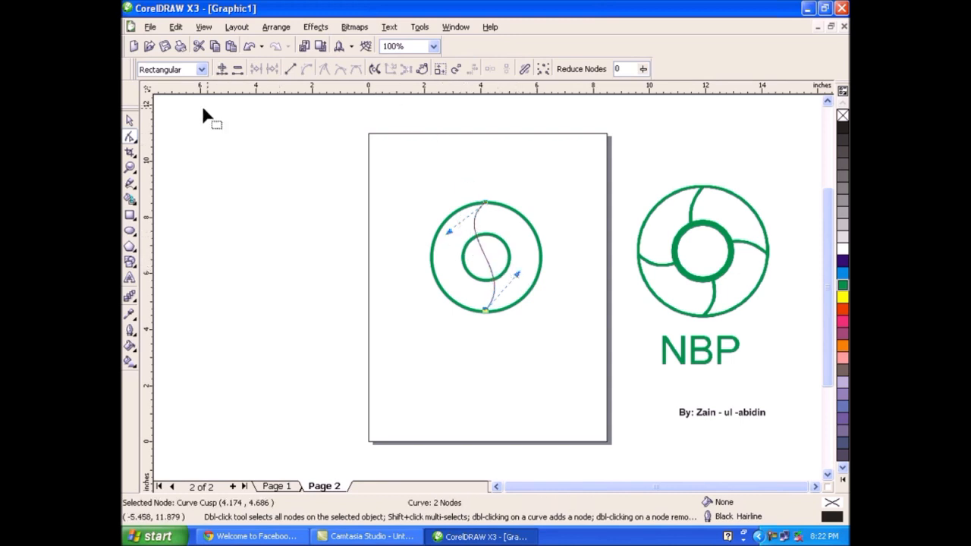
# Step: Give the S-curve an 8 pt green outline
pyautogui.click(128, 119)
pyautogui.click(691, 70)
pyautogui.click(677, 134)
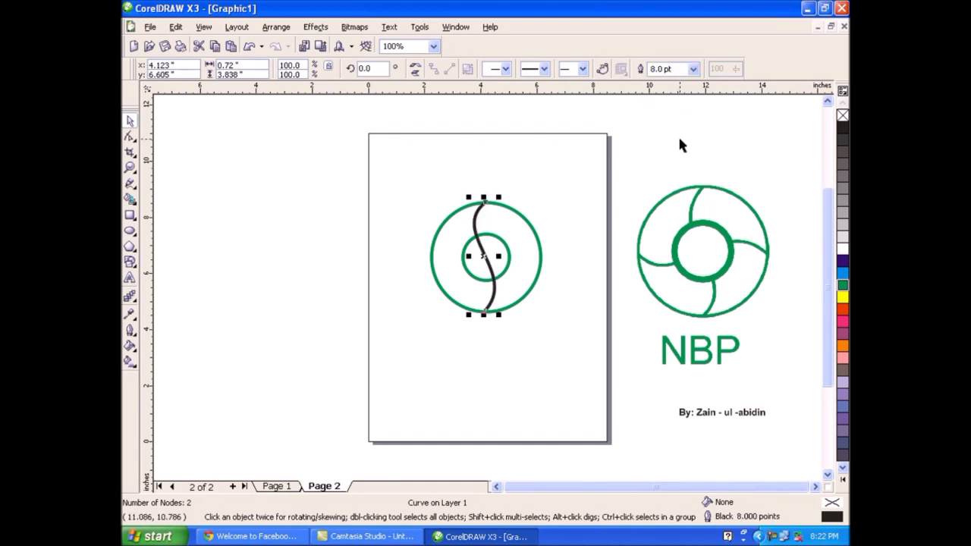
pyautogui.rightClick(842, 285)
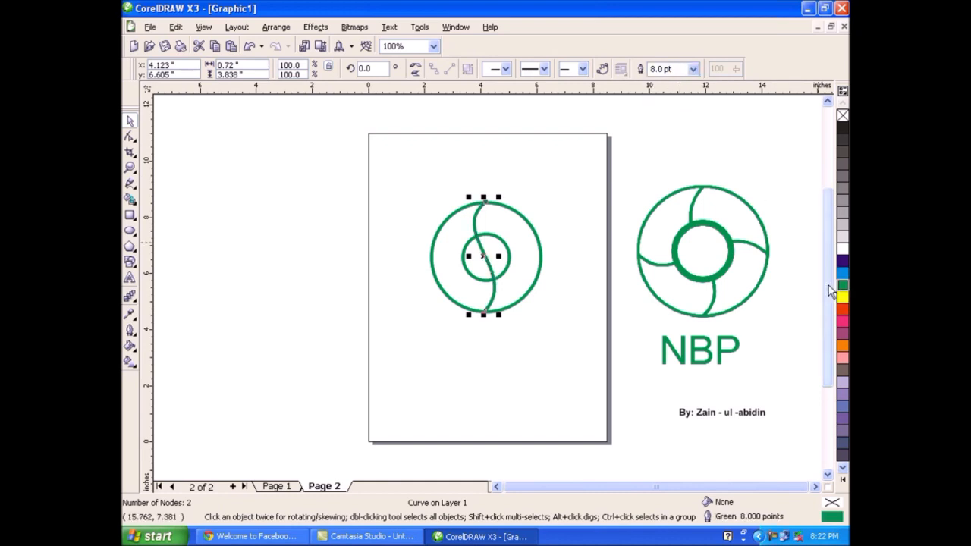
# Step: Add a copy of the S-curve rotated about a quarter turn so it crosses the first at the centre
pyautogui.click(484, 255)
pyautogui.moveTo(501, 196); pyautogui.dragTo(568, 286)
pyautogui.click(529, 303)
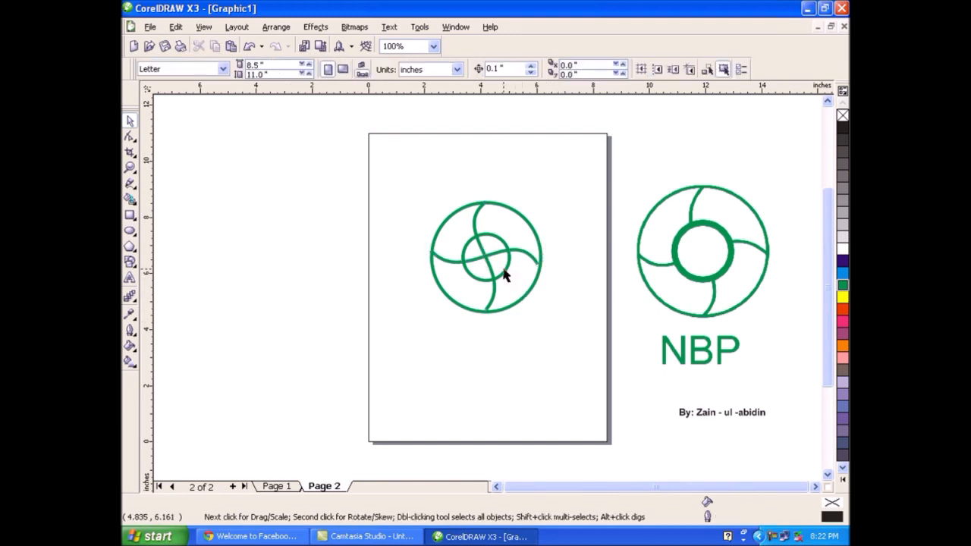
# Step: Fill the inner circle of the logo drawing with white so it hides the crossing curves inside it
pyautogui.click(507, 273)
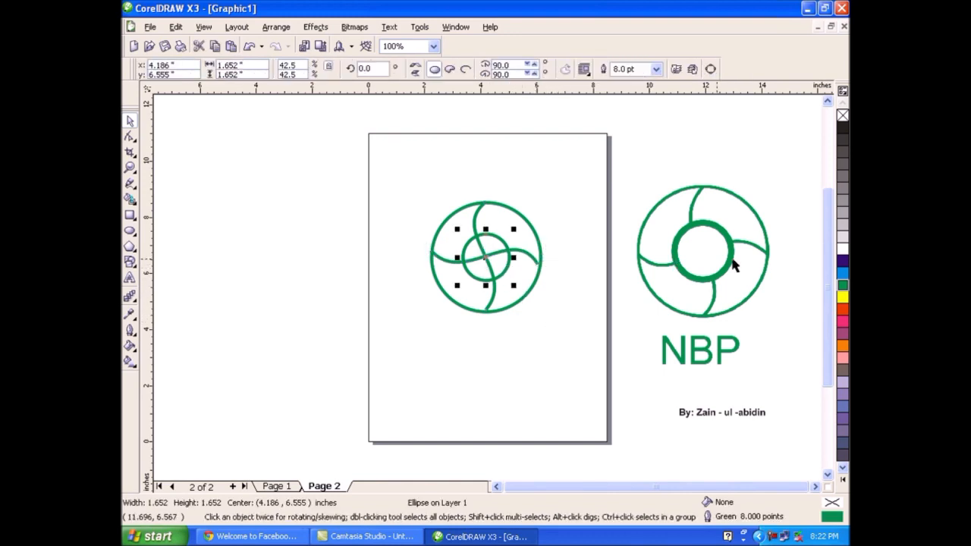
pyautogui.click(842, 253)
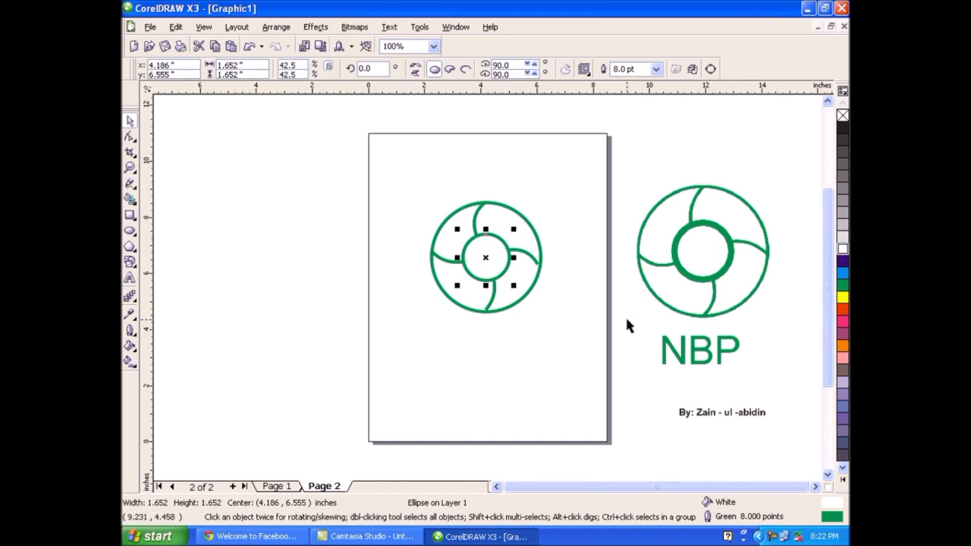
pyautogui.click(604, 337)
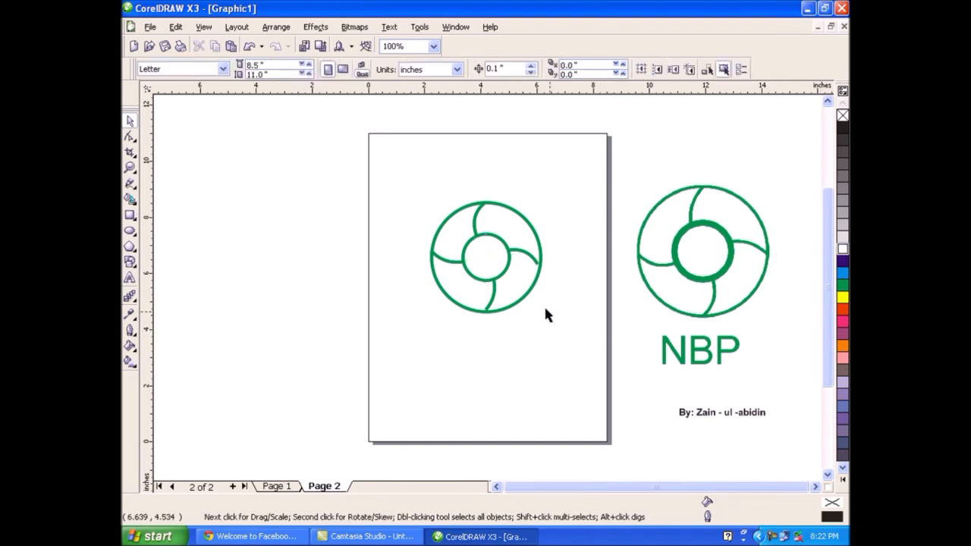
pyautogui.click(493, 267)
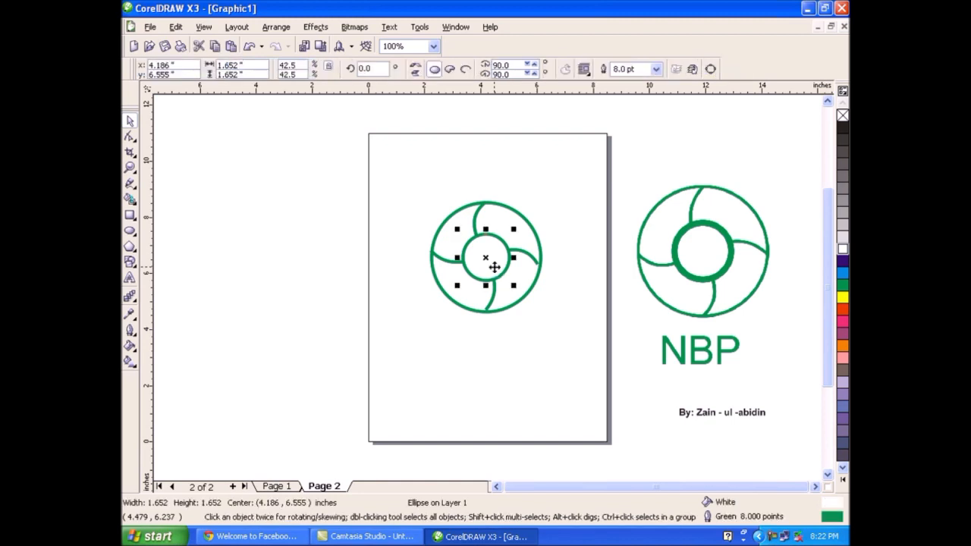
pyautogui.click(539, 322)
# Step: Delete the complete logo drawing and the NBP reference image from Page 2
pyautogui.moveTo(433, 186); pyautogui.dragTo(584, 335)
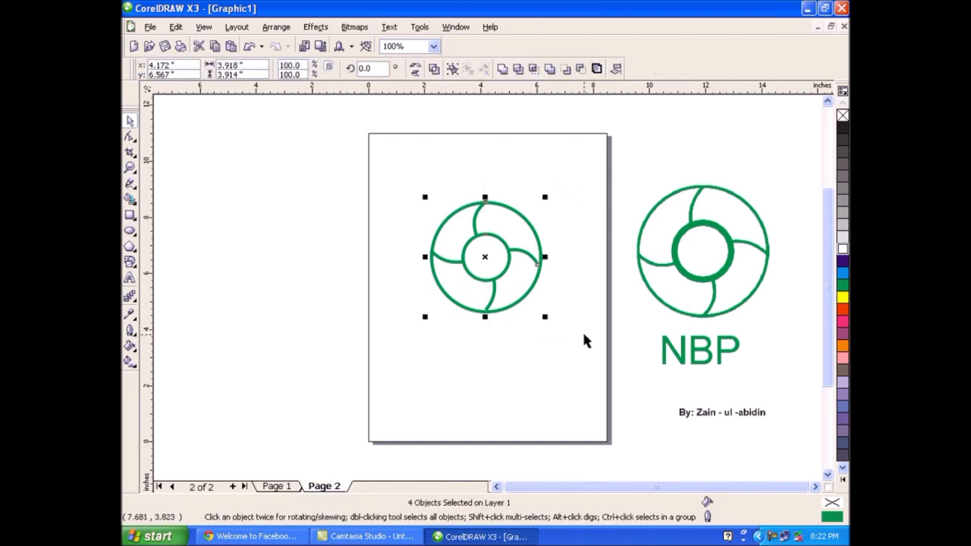
pyautogui.press('Delete')
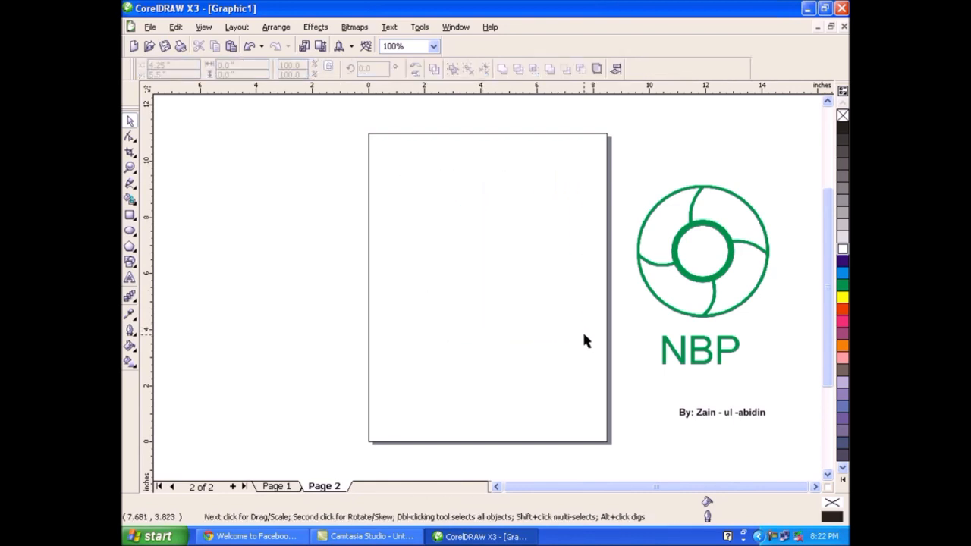
pyautogui.click(657, 276)
pyautogui.press('Delete')
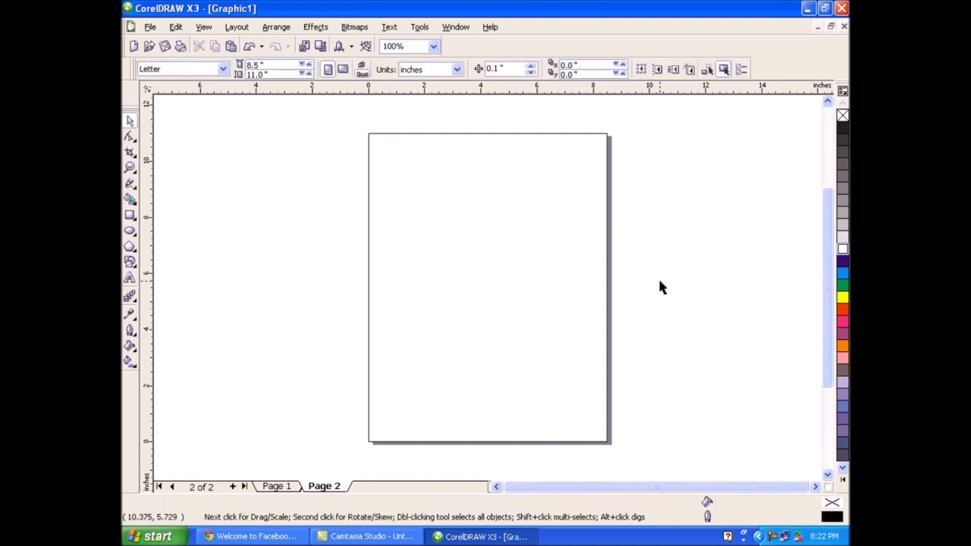
# Step: Switch to Page 1 and move the headphones image toward the upper right, centred near the page's right edge
pyautogui.click(293, 488)
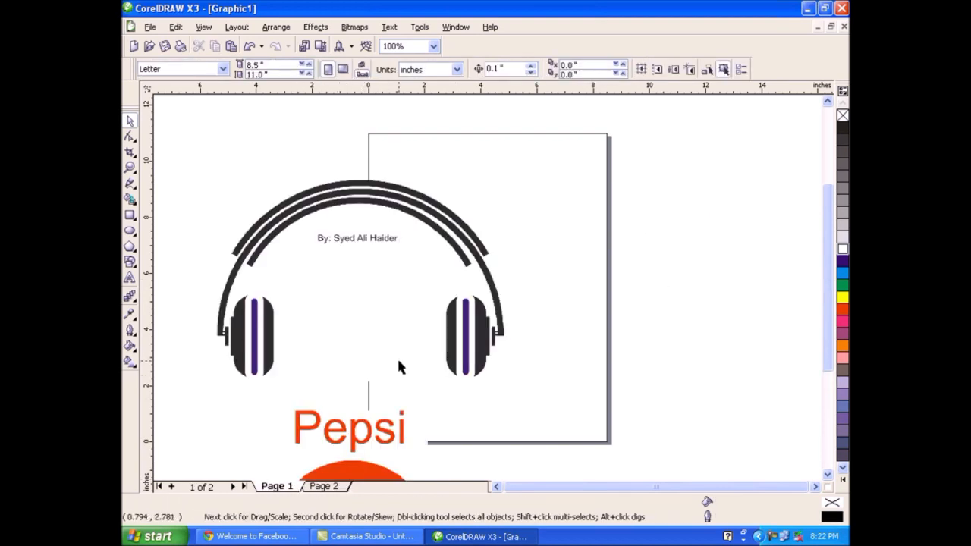
pyautogui.moveTo(479, 344); pyautogui.dragTo(620, 291)
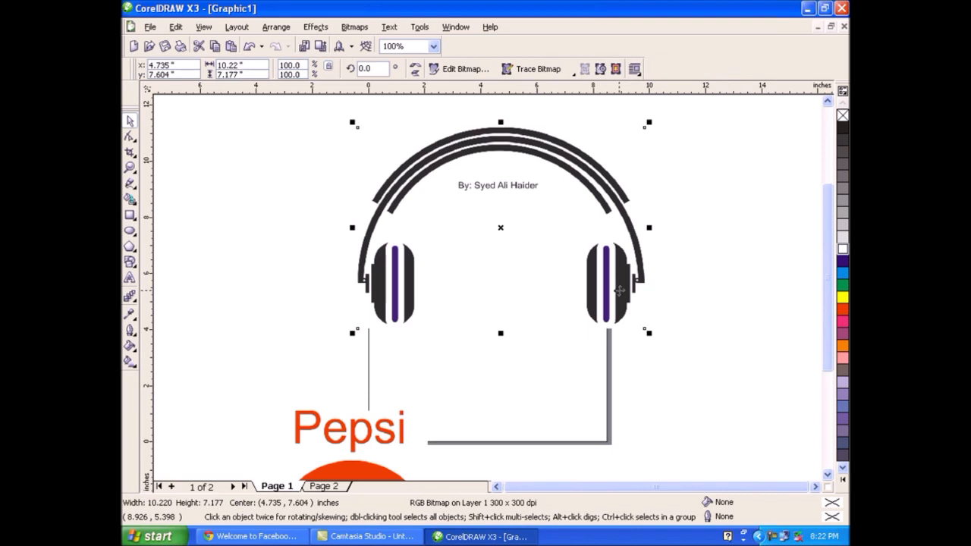
pyautogui.moveTo(619, 291); pyautogui.dragTo(751, 275)
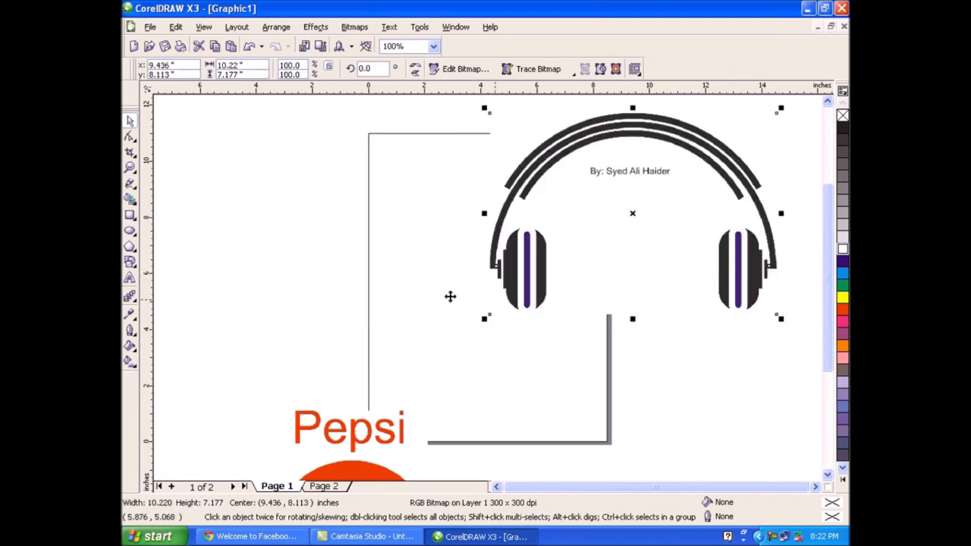
# Step: Try a 3-Point Curve arch about 7.1 inches wide and 2.6 inches high beside the headphones, and delete it
pyautogui.click(130, 184)
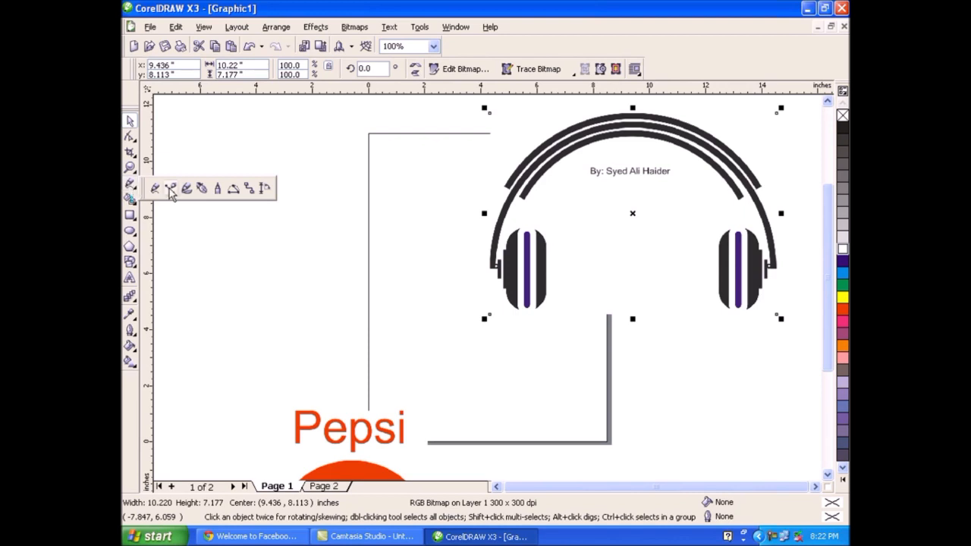
pyautogui.click(233, 188)
pyautogui.moveTo(233, 242); pyautogui.dragTo(433, 242)
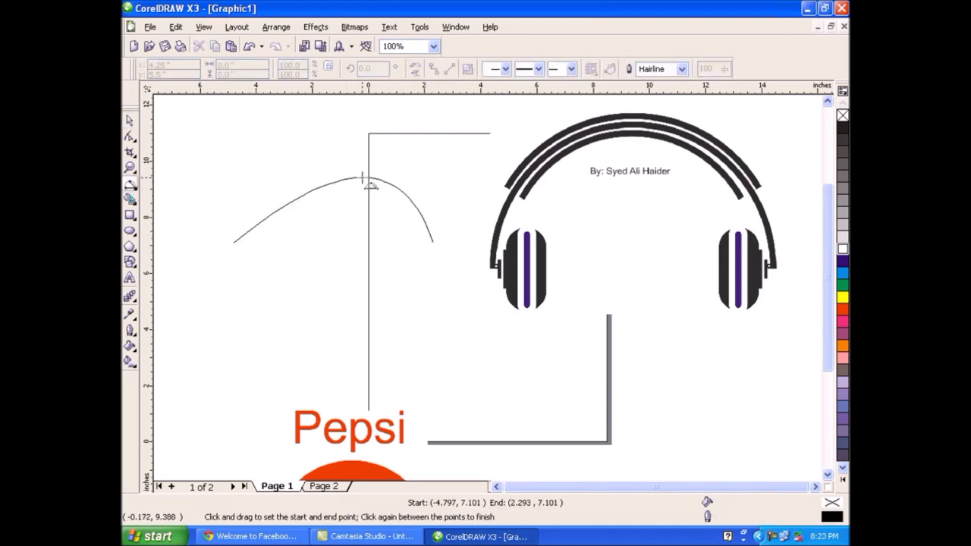
pyautogui.click(341, 170)
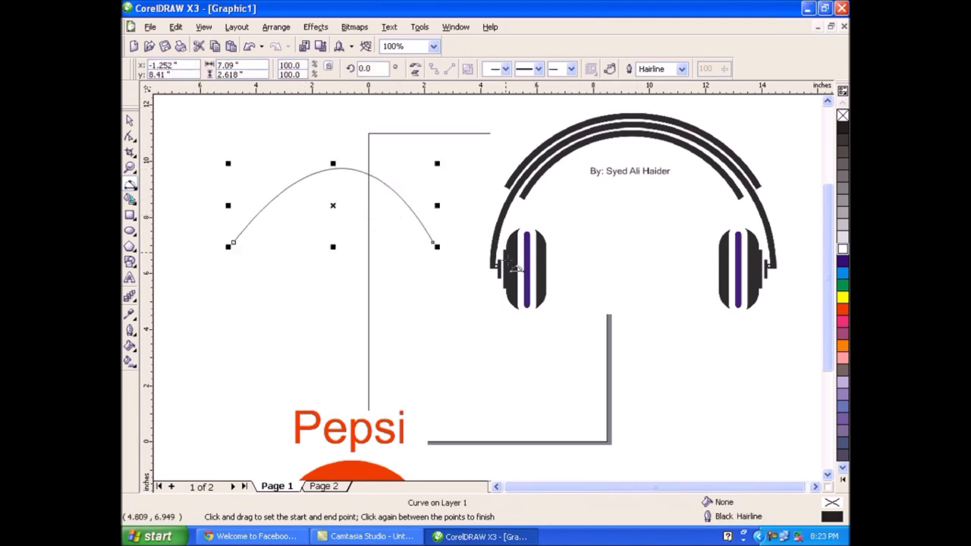
pyautogui.click(130, 122)
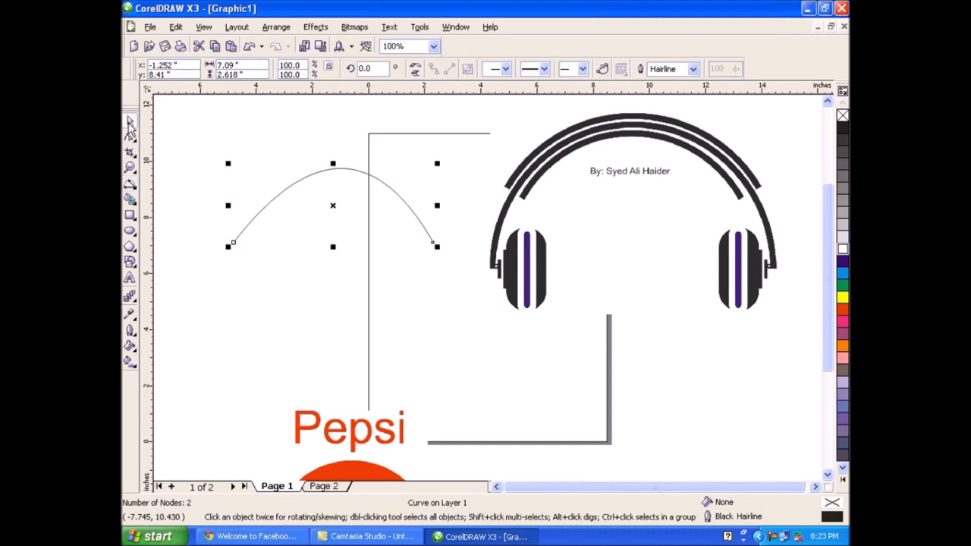
pyautogui.press('Delete')
# Step: Delete the Pepsi and headphones reference images from Page 1
pyautogui.moveTo(358, 440); pyautogui.dragTo(366, 241)
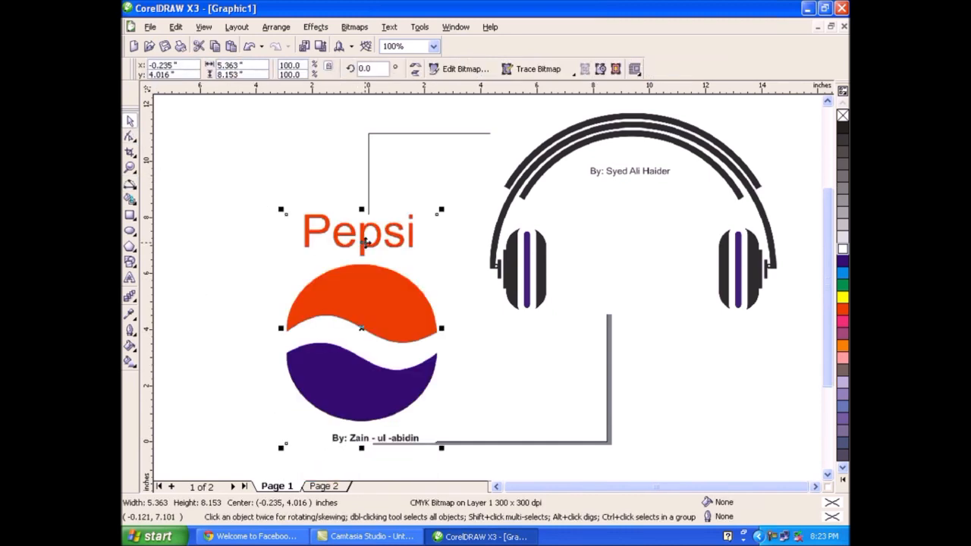
pyautogui.press('Delete')
pyautogui.click(507, 256)
pyautogui.press('Delete')
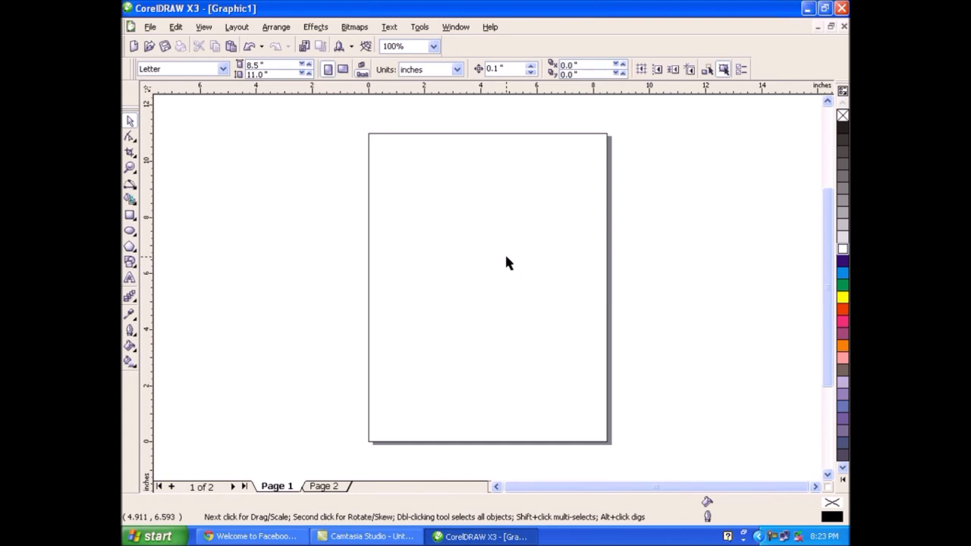
# Step: Import the sailboat image Design from the LECT3 folder and place it over the page's right edge
pyautogui.click(304, 47)
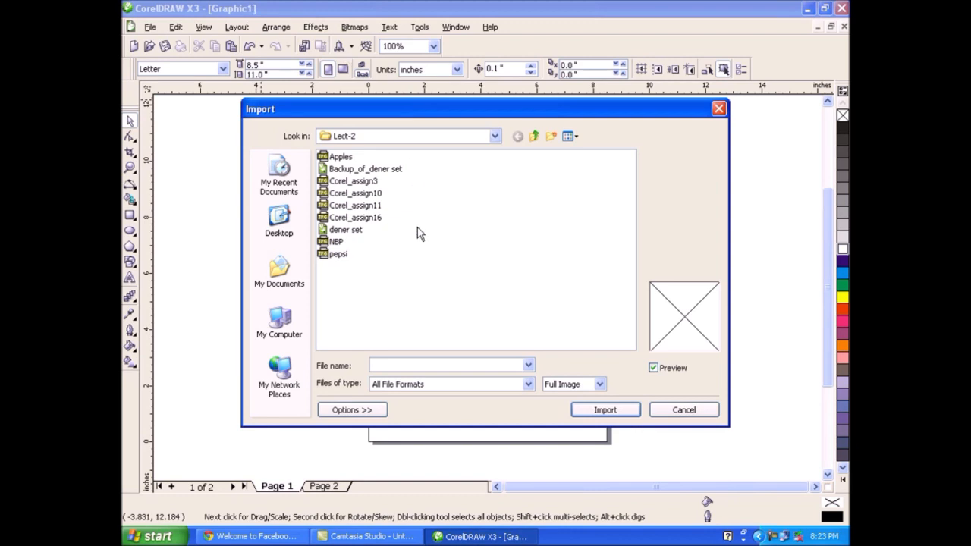
pyautogui.click(534, 136)
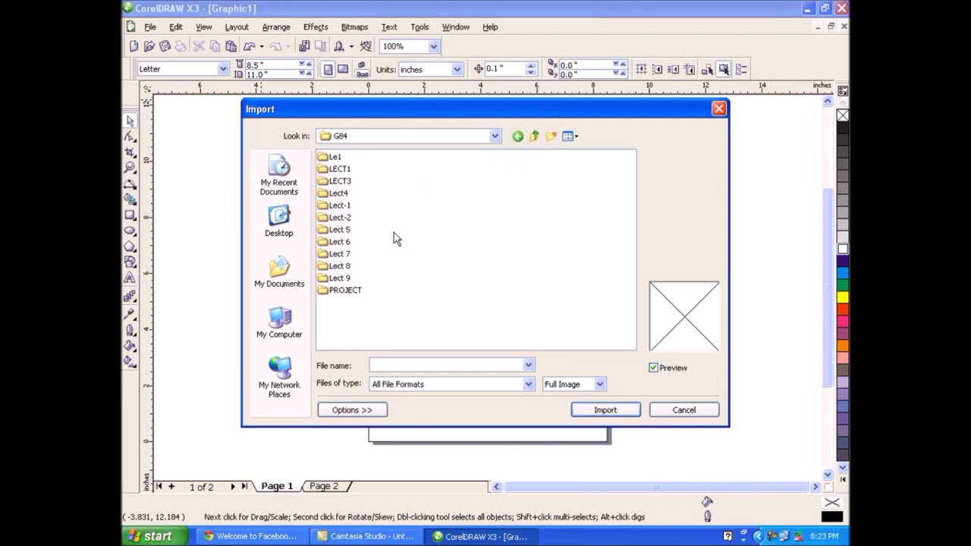
pyautogui.doubleClick(338, 194)
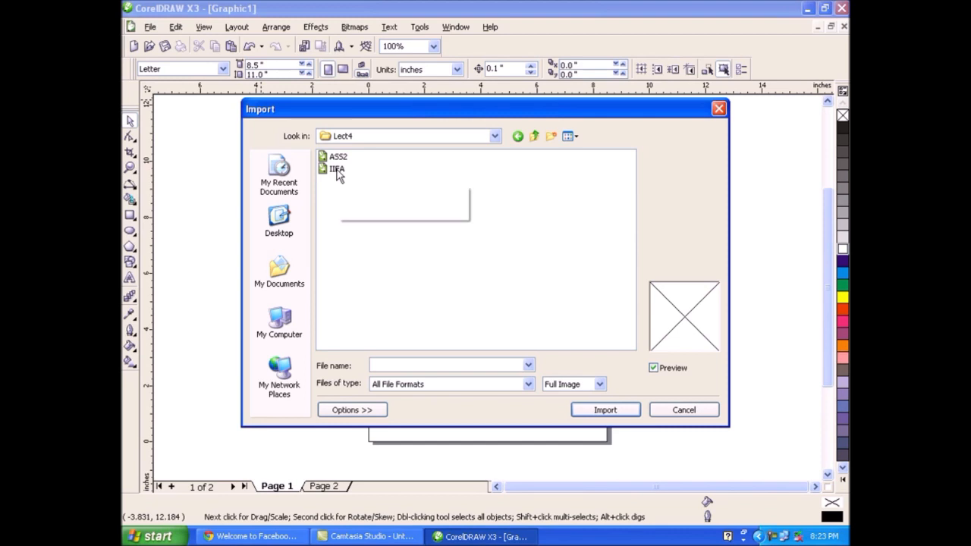
pyautogui.click(336, 169)
pyautogui.click(336, 156)
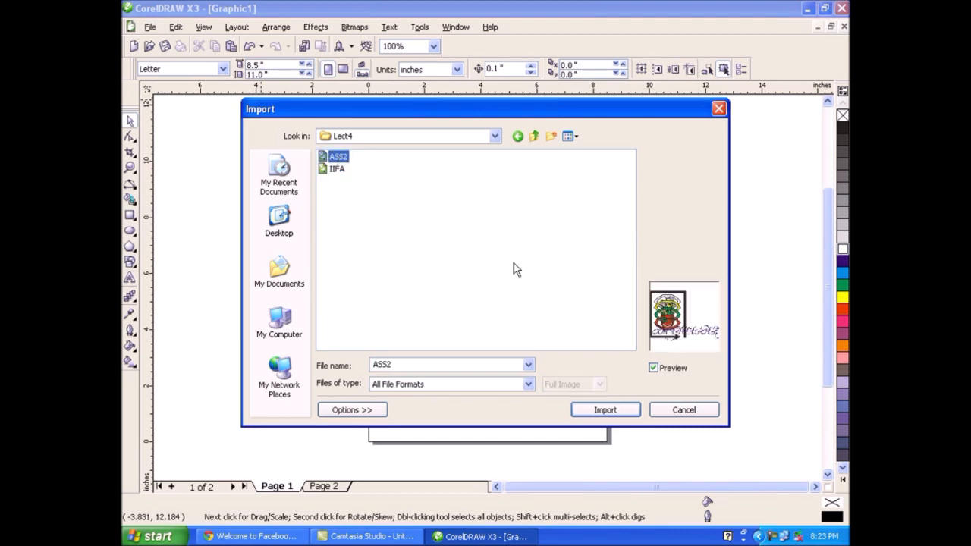
pyautogui.click(534, 135)
pyautogui.doubleClick(335, 177)
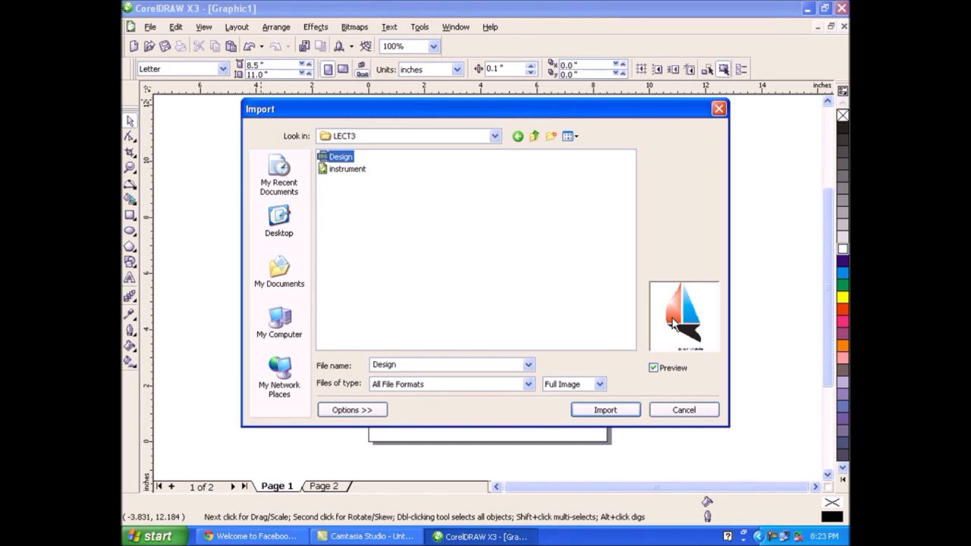
pyautogui.click(626, 406)
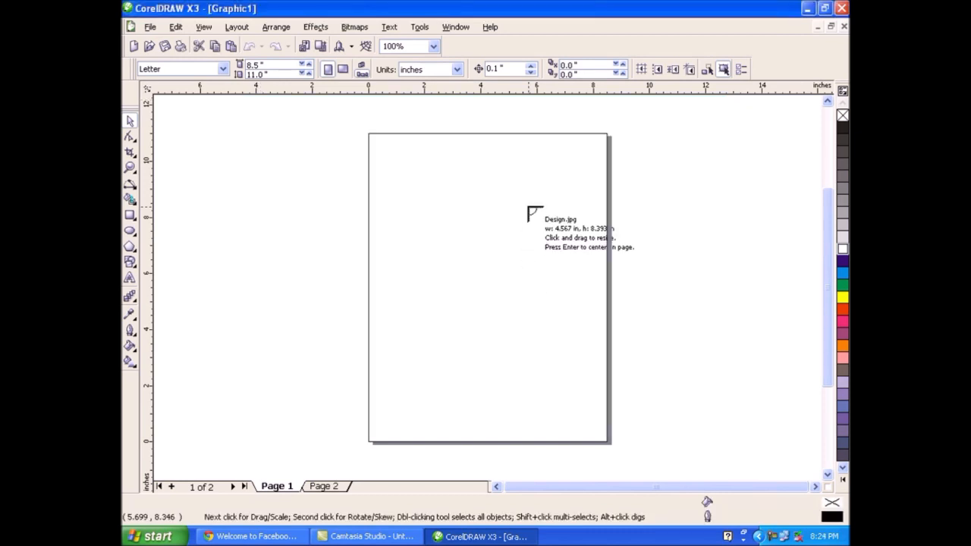
pyautogui.click(529, 199)
pyautogui.moveTo(575, 282); pyautogui.dragTo(632, 268)
pyautogui.click(533, 268)
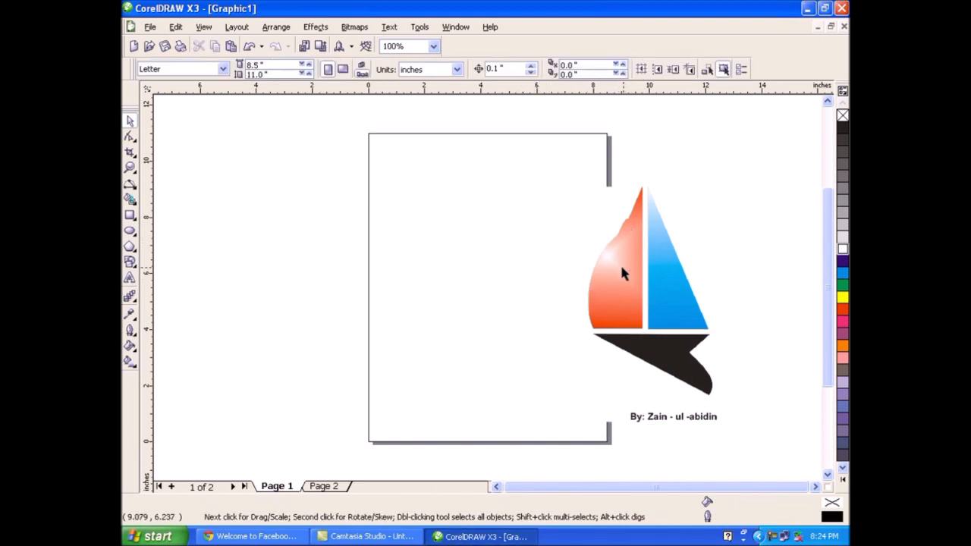
# Step: Draw a rectangle about 3.3 by 5.08 inches beside the sailboat and convert it to curves
pyautogui.click(130, 216)
pyautogui.moveTo(405, 195); pyautogui.dragTo(498, 338)
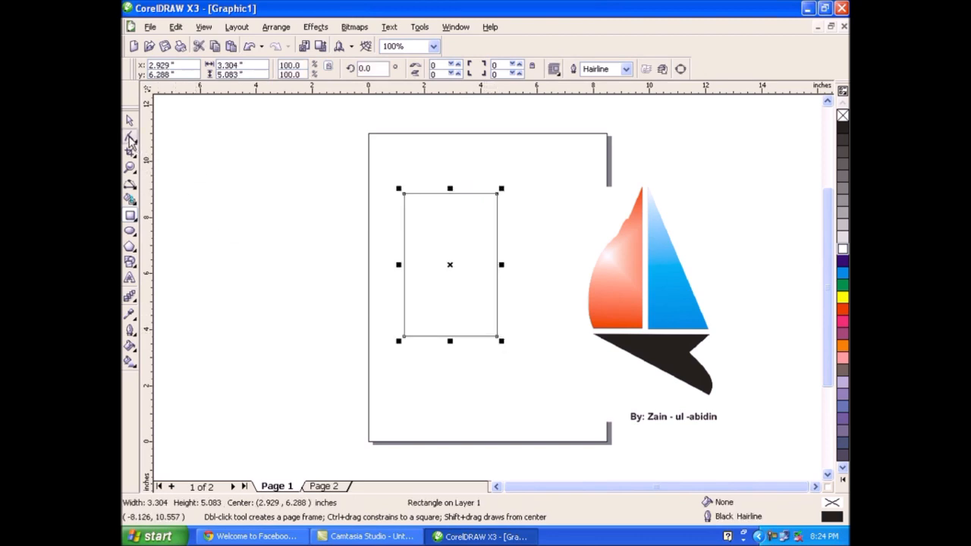
pyautogui.click(130, 137)
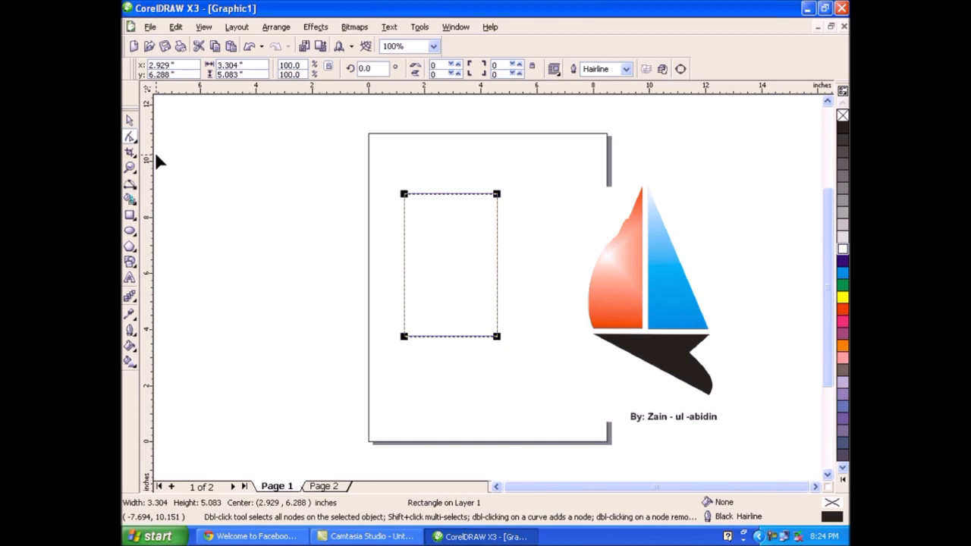
pyautogui.click(276, 27)
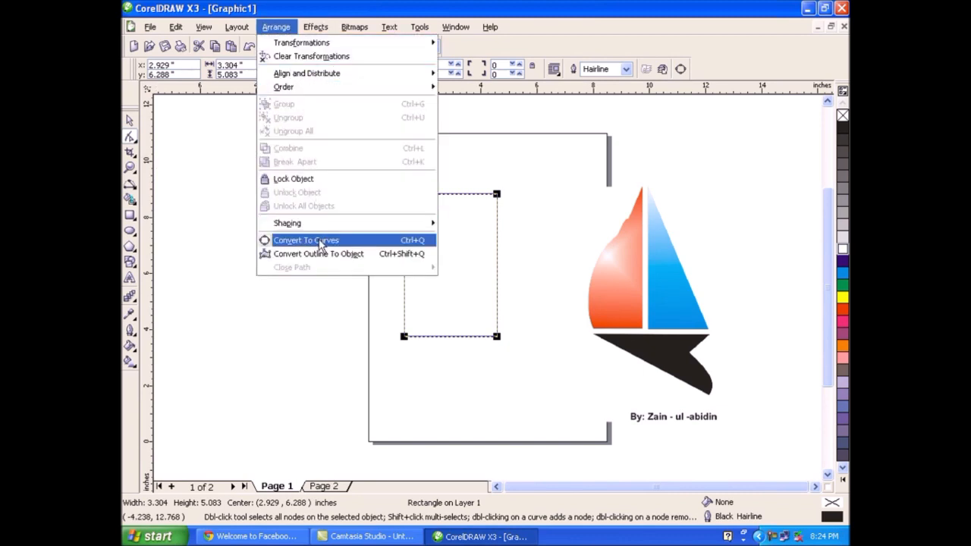
pyautogui.click(320, 242)
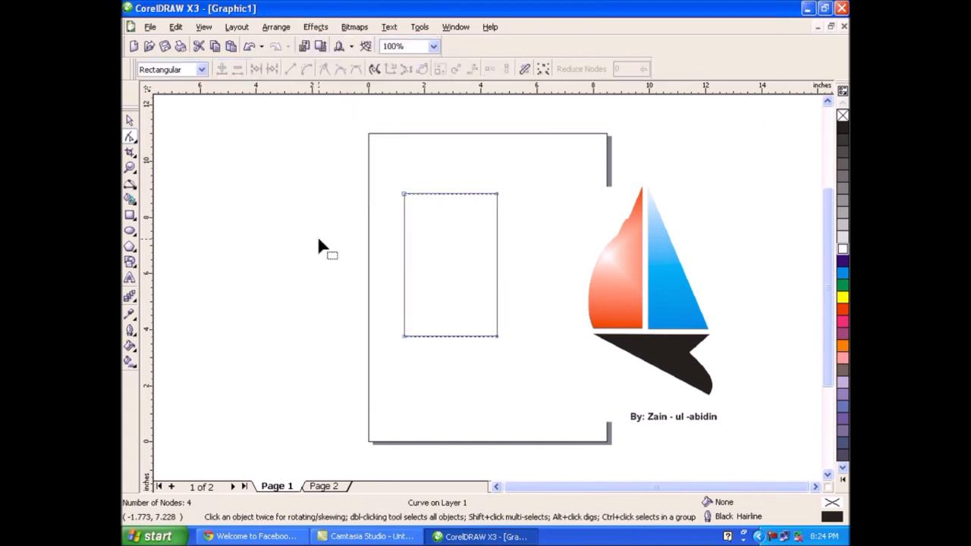
# Step: Delete the rectangle's upper-left node and bend the resulting slanted side outward into a curved sail edge
pyautogui.click(405, 195)
pyautogui.press('Delete')
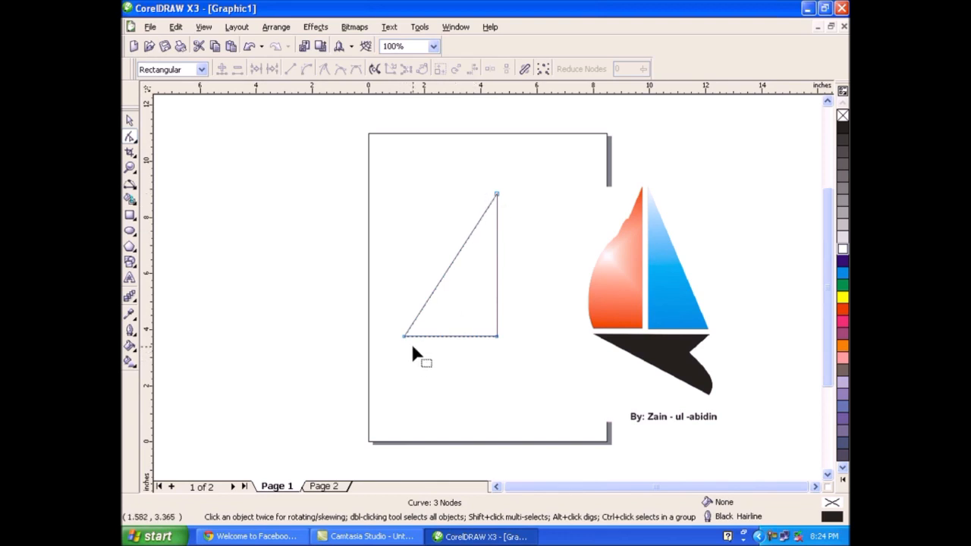
pyautogui.moveTo(392, 321); pyautogui.dragTo(418, 352)
pyautogui.click(307, 70)
pyautogui.moveTo(499, 191); pyautogui.dragTo(500, 193)
pyautogui.click(308, 69)
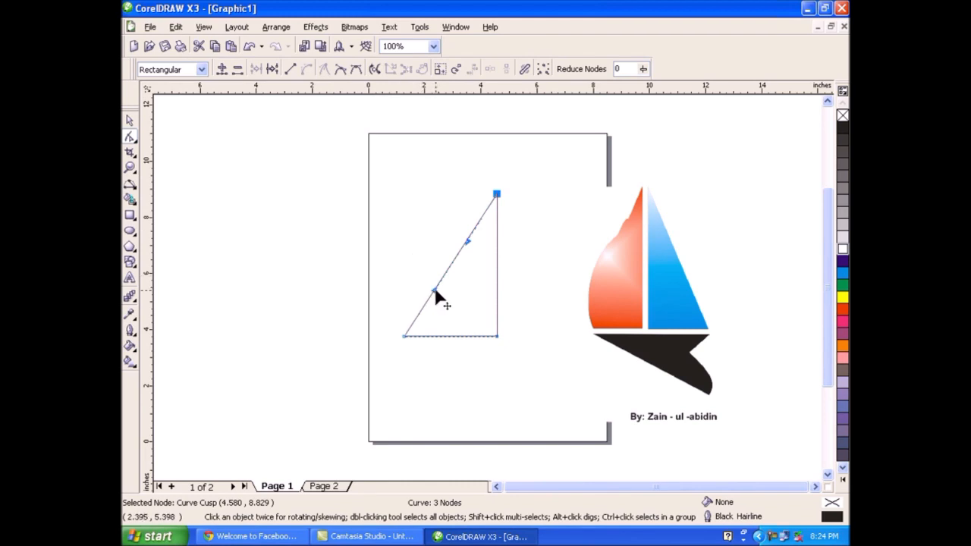
pyautogui.moveTo(437, 297); pyautogui.dragTo(397, 252)
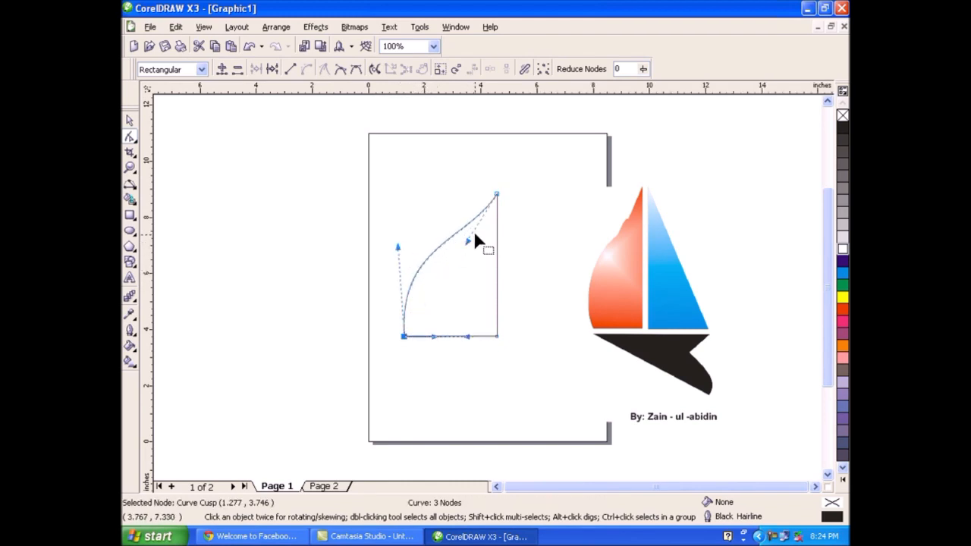
# Step: Add two nodes to the upper part of the curved sail edge and shift the upper one slightly down
pyautogui.doubleClick(466, 226)
pyautogui.doubleClick(472, 215)
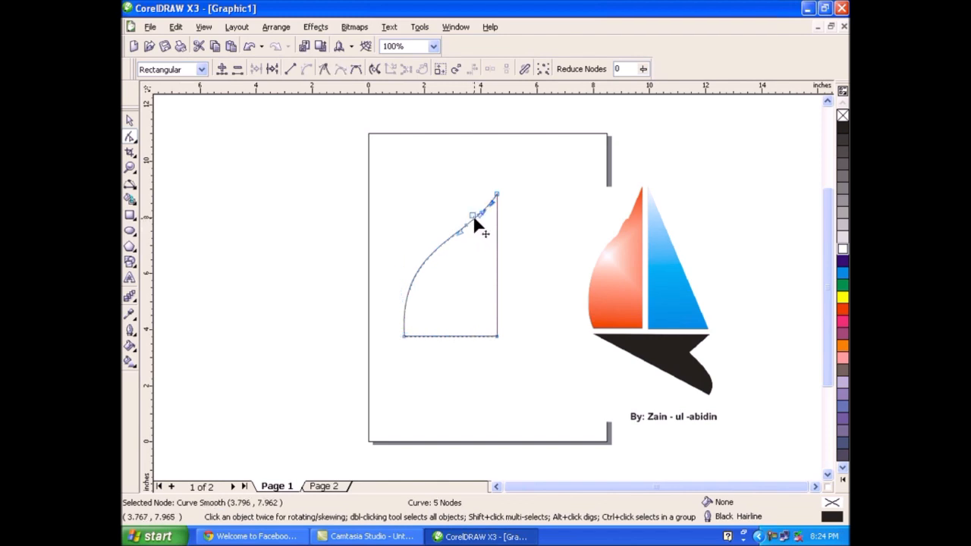
pyautogui.moveTo(474, 216); pyautogui.dragTo(474, 221)
# Step: Delete the sail shape and the sailboat reference image from the page
pyautogui.click(132, 122)
pyautogui.press('Delete')
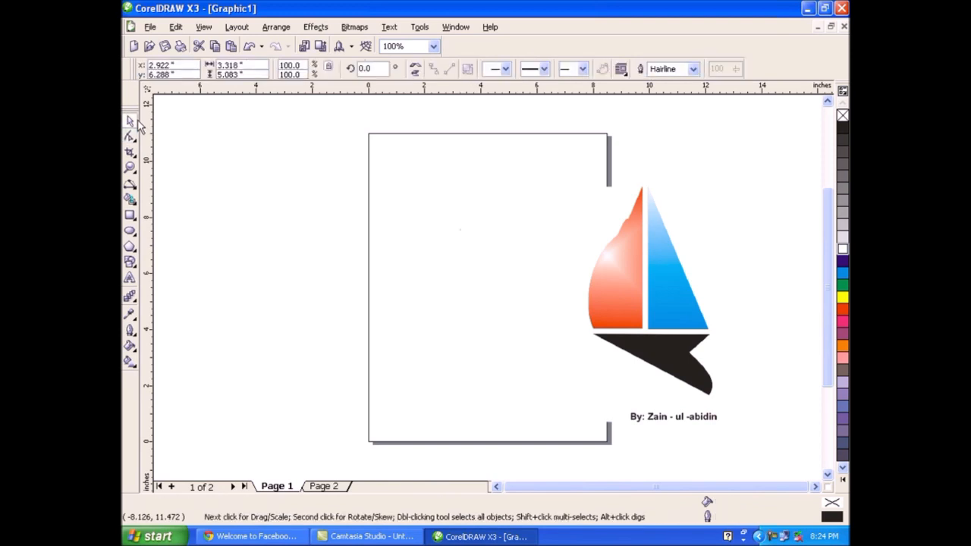
pyautogui.click(652, 355)
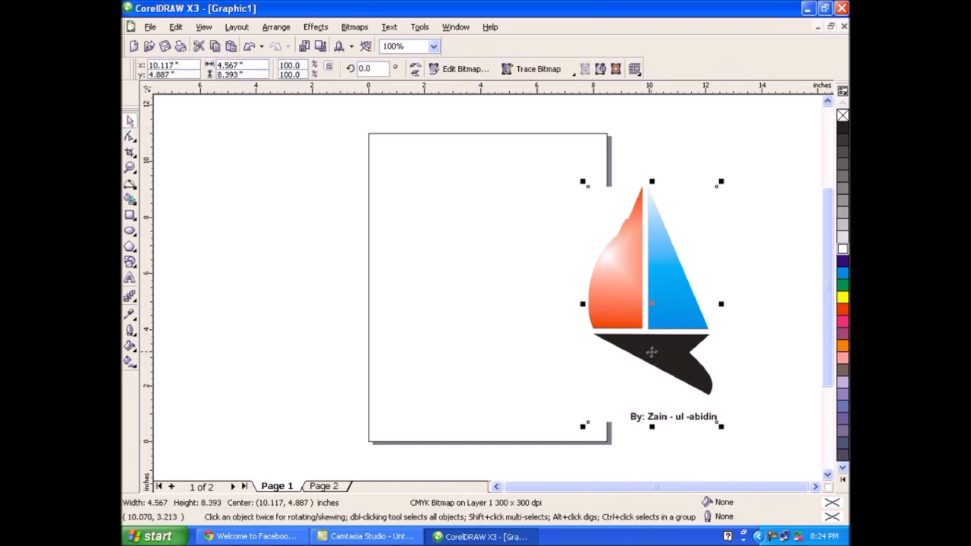
pyautogui.press('Delete')
# Step: Import the instrument file onto the page and place the guitar reference beyond the page's right edge
pyautogui.hotkey('ctrl', 'i')
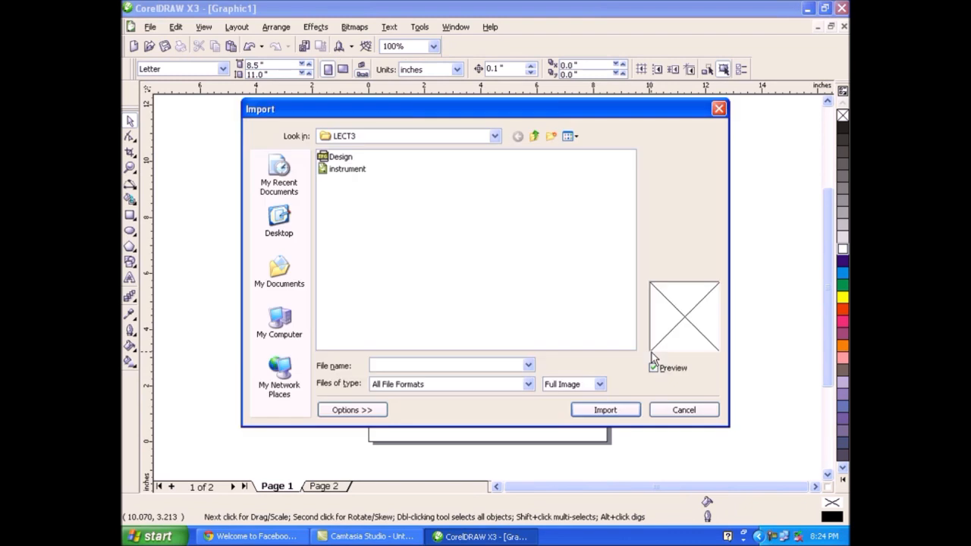
pyautogui.click(327, 158)
pyautogui.click(340, 169)
pyautogui.click(602, 411)
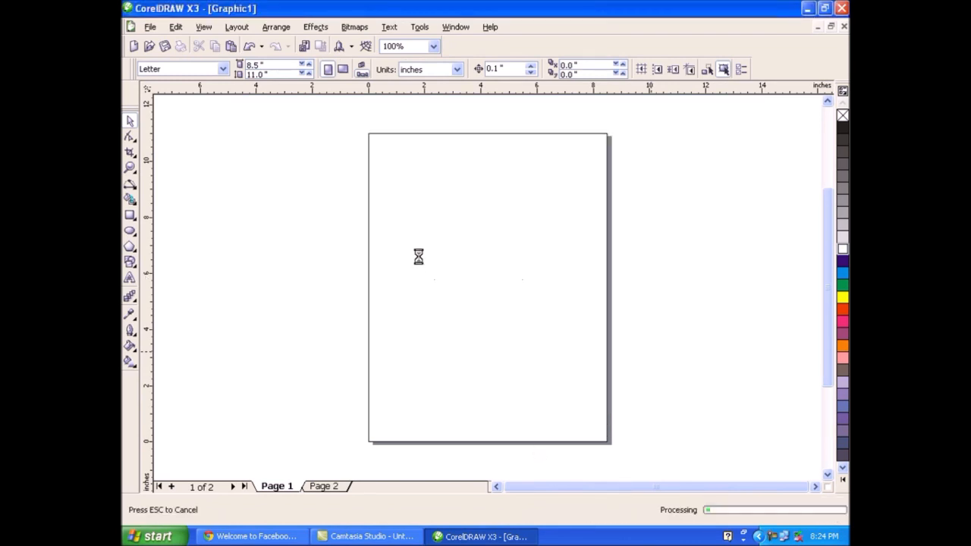
pyautogui.click(425, 194)
pyautogui.moveTo(491, 315); pyautogui.dragTo(657, 265)
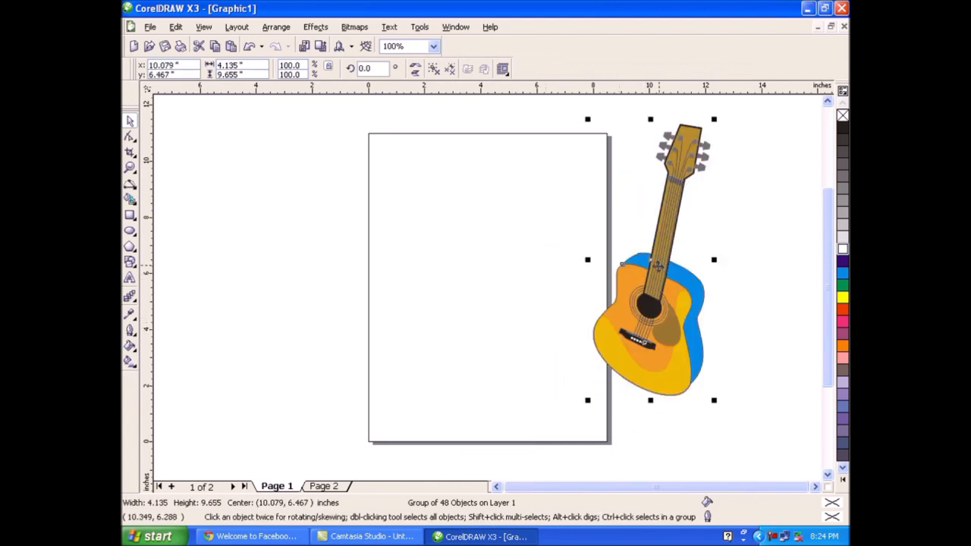
pyautogui.click(486, 317)
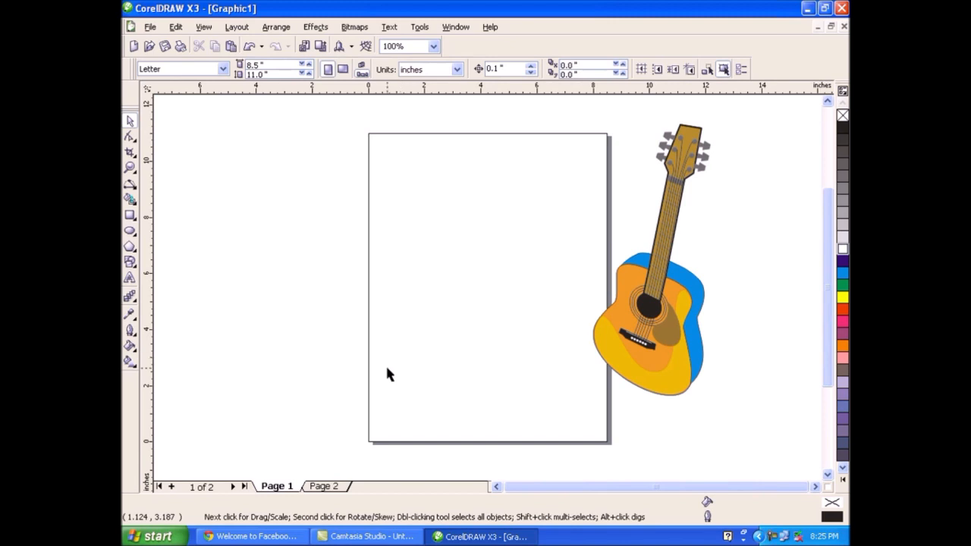
# Step: Draw a rectangle about 4.45 by 5.41 inches mid-page and round all its corners to about 73
pyautogui.click(130, 215)
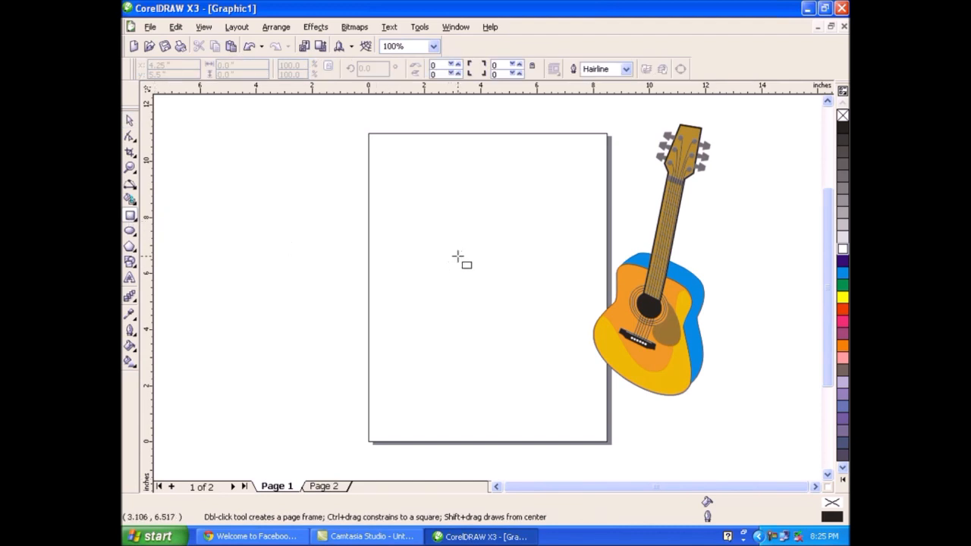
pyautogui.moveTo(428, 211); pyautogui.dragTo(553, 363)
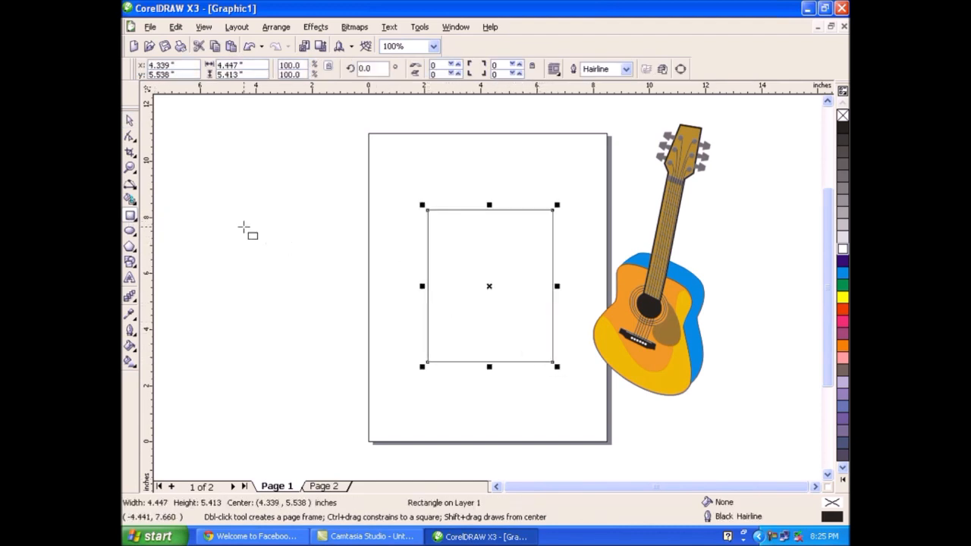
pyautogui.click(129, 136)
pyautogui.moveTo(428, 215); pyautogui.dragTo(473, 233)
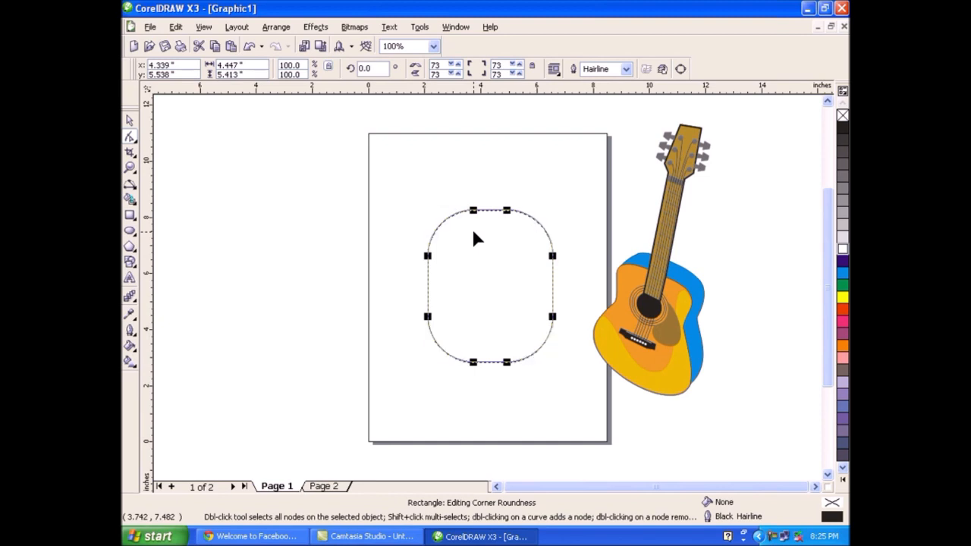
# Step: Convert the rounded rectangle to curves and pull new nodes at the middle of both vertical sides inward as a waist
pyautogui.click(275, 26)
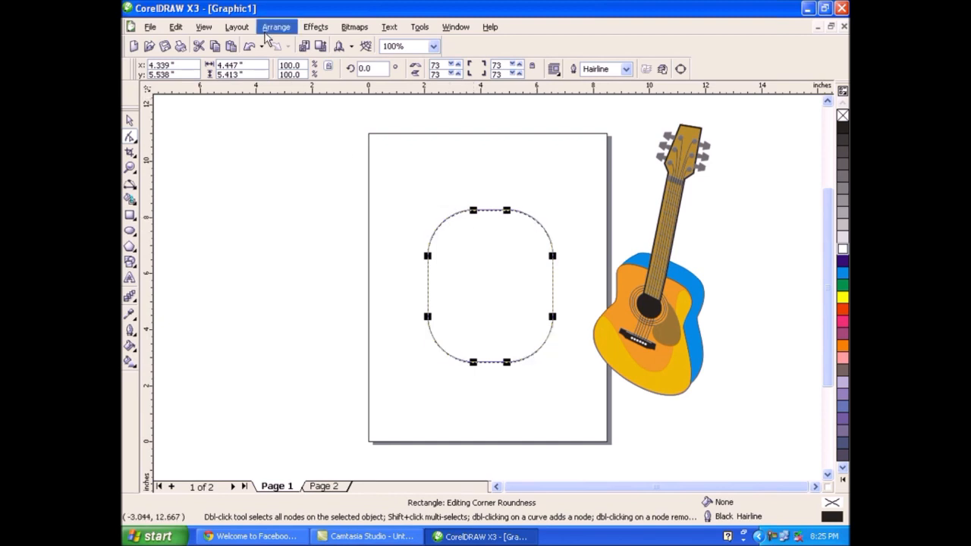
pyautogui.click(325, 240)
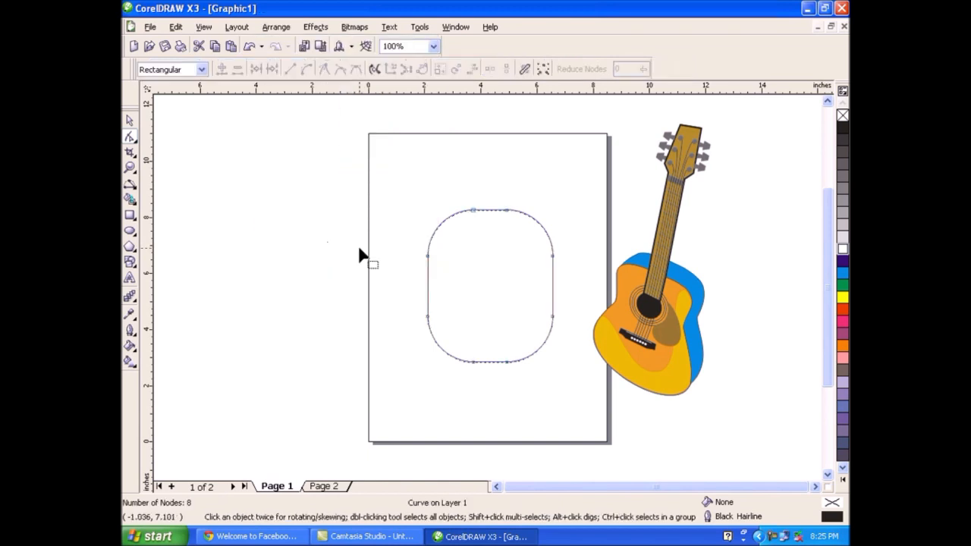
pyautogui.doubleClick(428, 289)
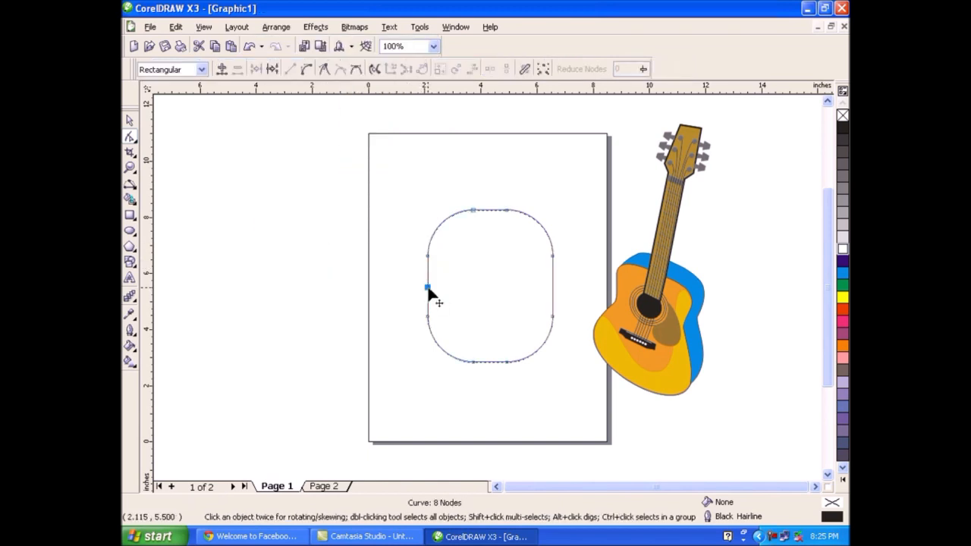
pyautogui.doubleClick(553, 287)
pyautogui.moveTo(553, 288); pyautogui.dragTo(537, 287)
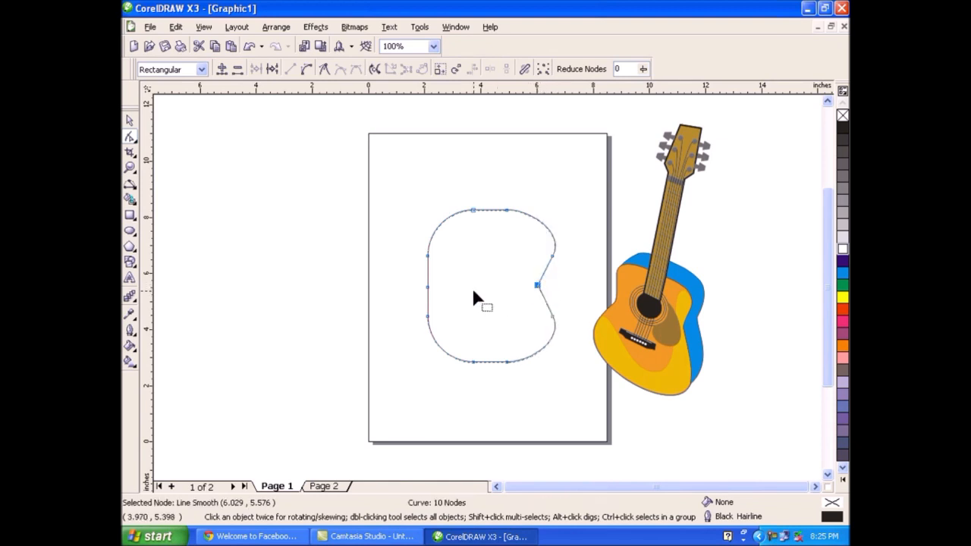
pyautogui.moveTo(428, 287); pyautogui.dragTo(445, 288)
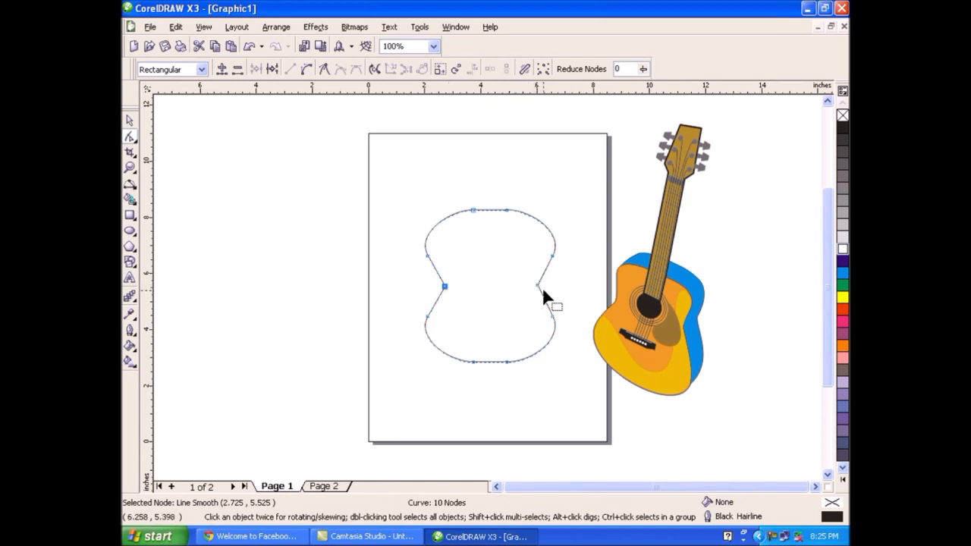
# Step: Smooth the waist of the guitar body by converting its line segments to curves and deleting both middle nodes
pyautogui.click(307, 69)
pyautogui.press('Delete')
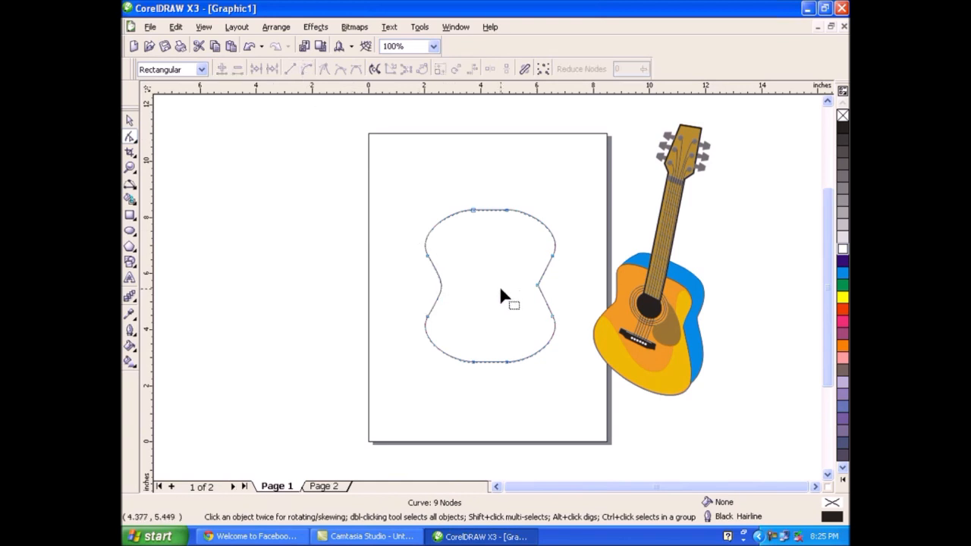
pyautogui.click(536, 286)
pyautogui.click(307, 68)
pyautogui.click(237, 68)
# Step: Draw a neck rectangle about 0.59 by 6.48 inches over the body and nudge it left and down to centre it
pyautogui.click(130, 215)
pyautogui.moveTo(485, 122); pyautogui.dragTo(502, 309)
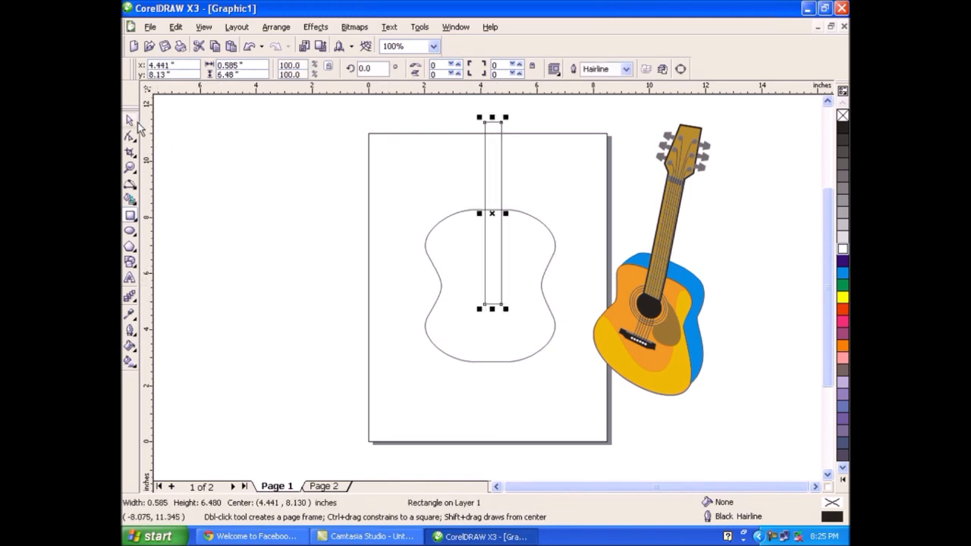
pyautogui.click(129, 123)
pyautogui.press('Left')
pyautogui.press('Left')
pyautogui.press('Down')
pyautogui.press('Right')
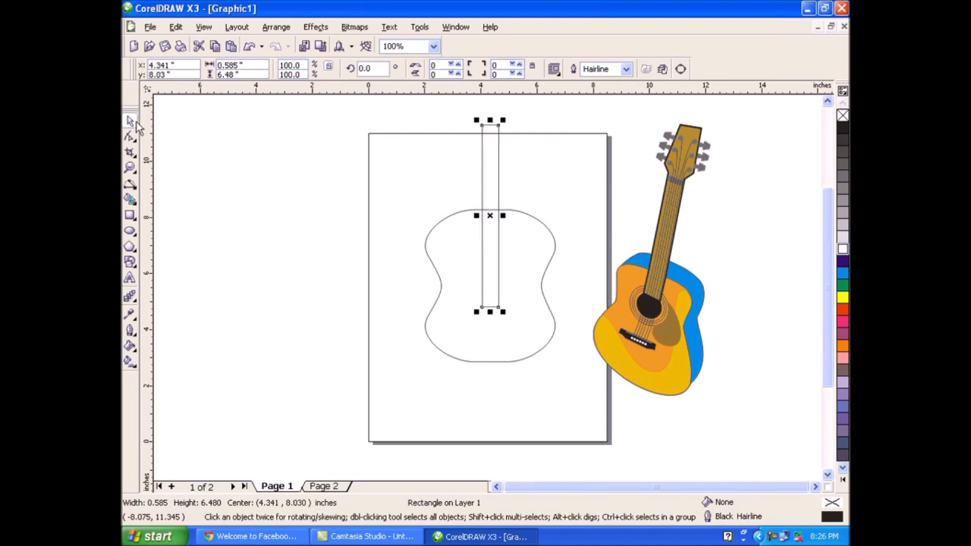
# Step: Draw a circle about 1.37 inches in diameter over the neck's lower part as the sound hole and fill it white
pyautogui.click(129, 233)
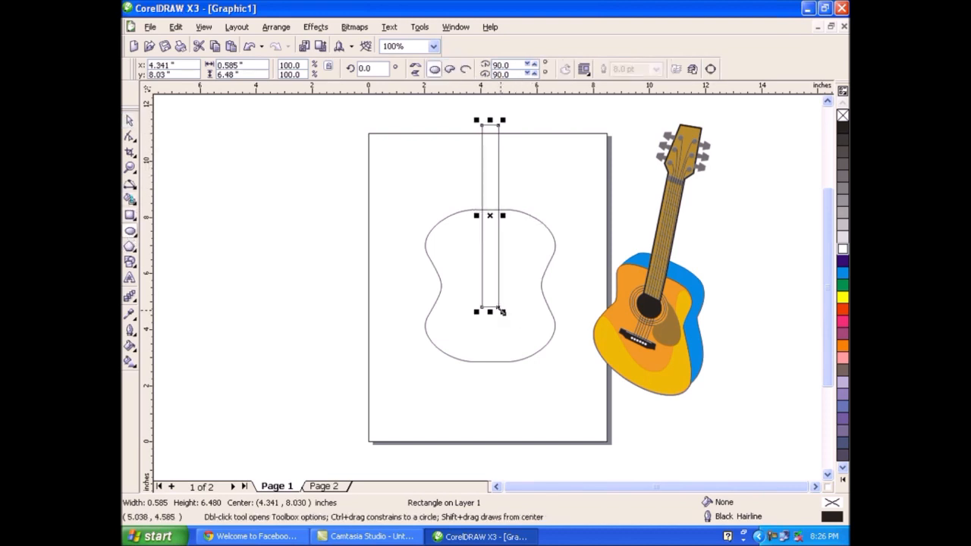
pyautogui.moveTo(471, 250); pyautogui.dragTo(511, 289)
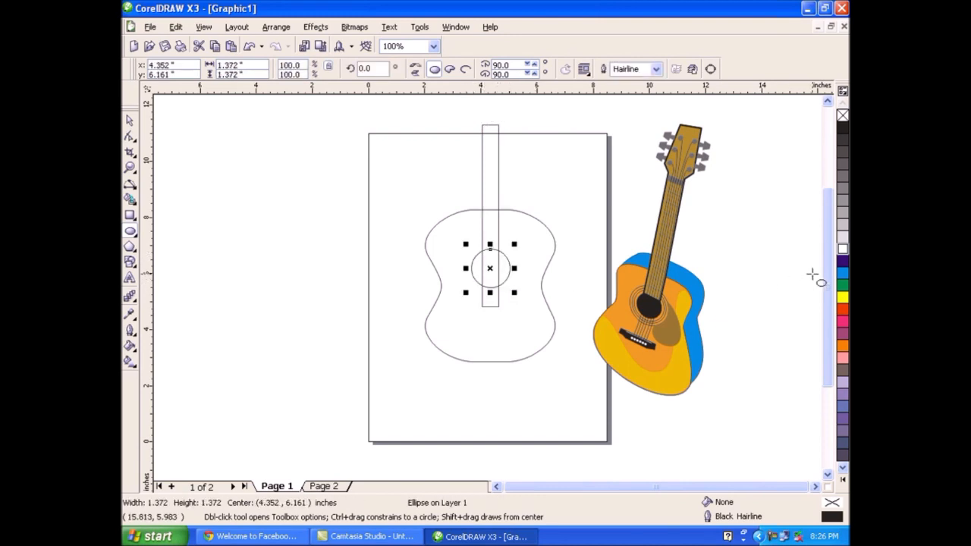
pyautogui.click(129, 121)
pyautogui.click(250, 179)
# Step: Stretch the neck rectangle upward to a height of about 7.04 inches
pyautogui.click(499, 189)
pyautogui.moveTo(490, 122); pyautogui.dragTo(489, 105)
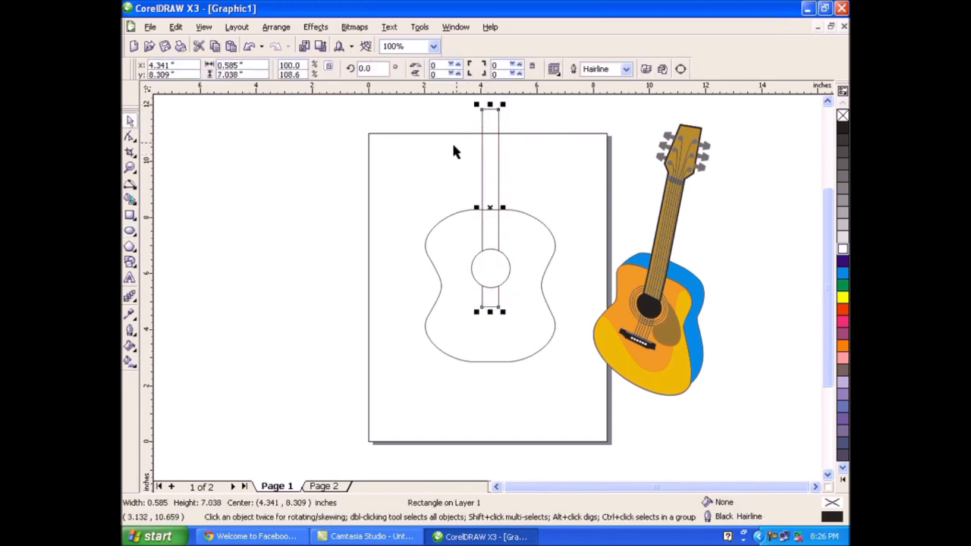
pyautogui.click(513, 134)
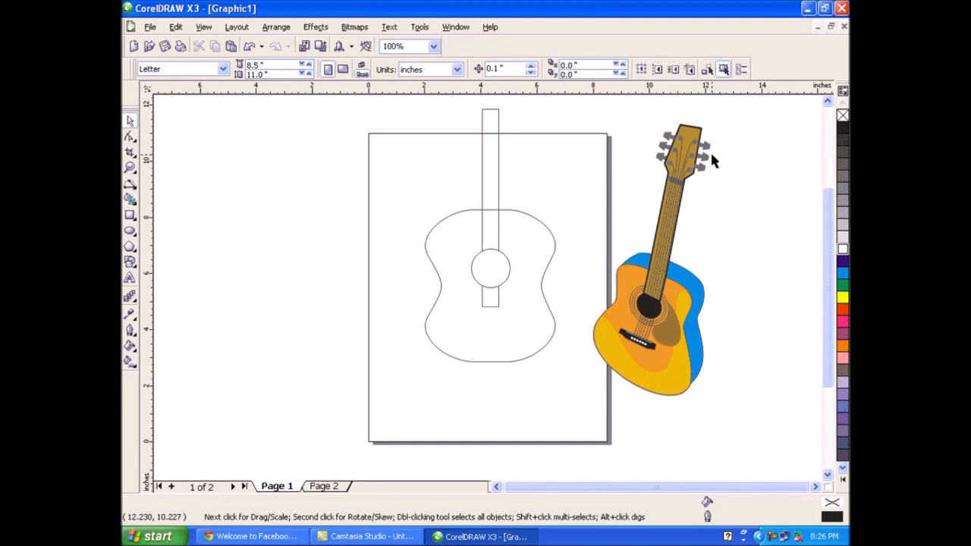
# Step: Draw a small tuning-peg rectangle about 0.48 by 0.31 inches across the neck's right edge near its upper end
pyautogui.click(130, 215)
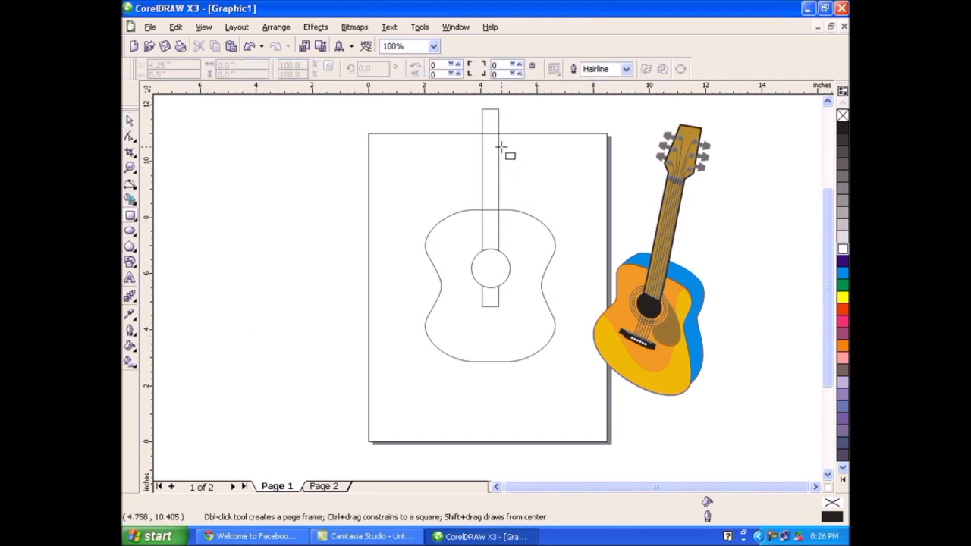
pyautogui.moveTo(496, 129); pyautogui.dragTo(509, 138)
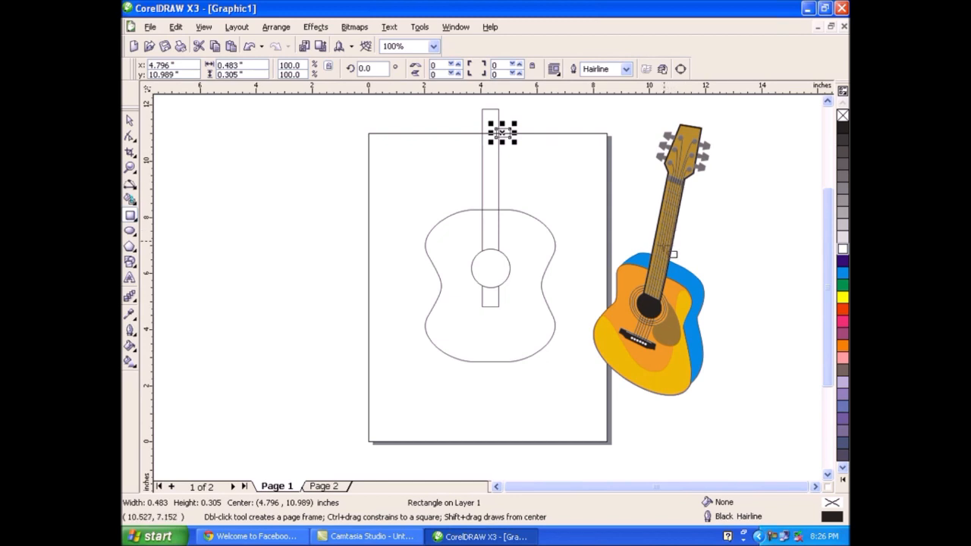
pyautogui.click(130, 120)
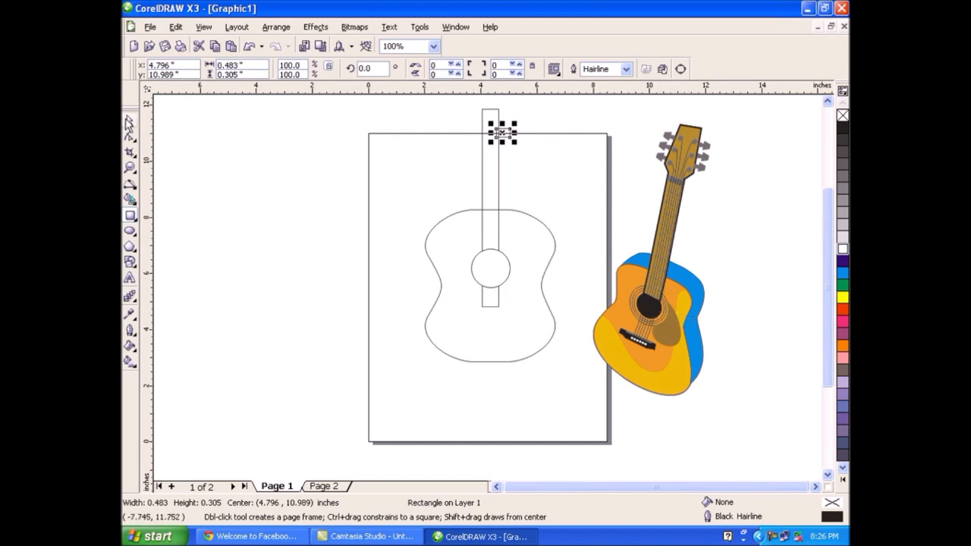
# Step: Fill the guitar body shape with Orange
pyautogui.click(521, 263)
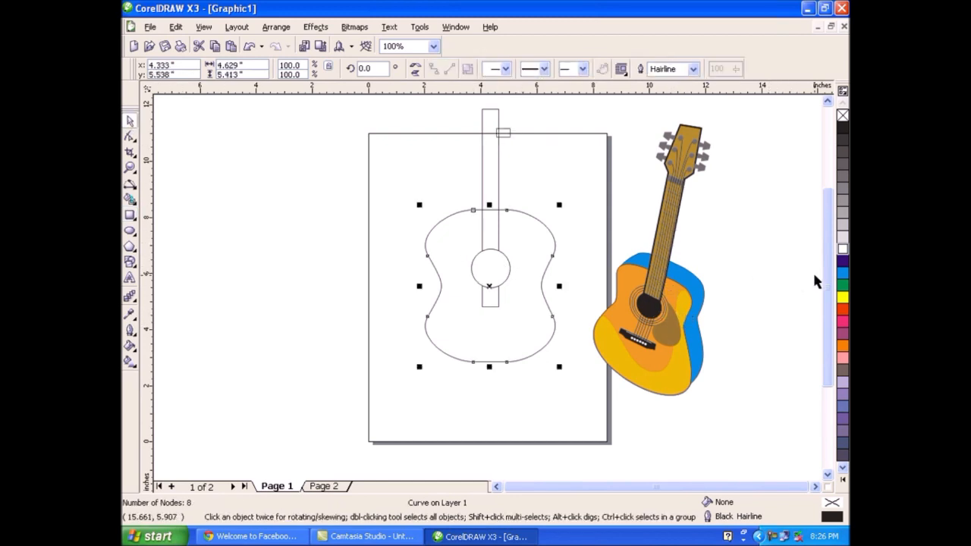
pyautogui.click(842, 346)
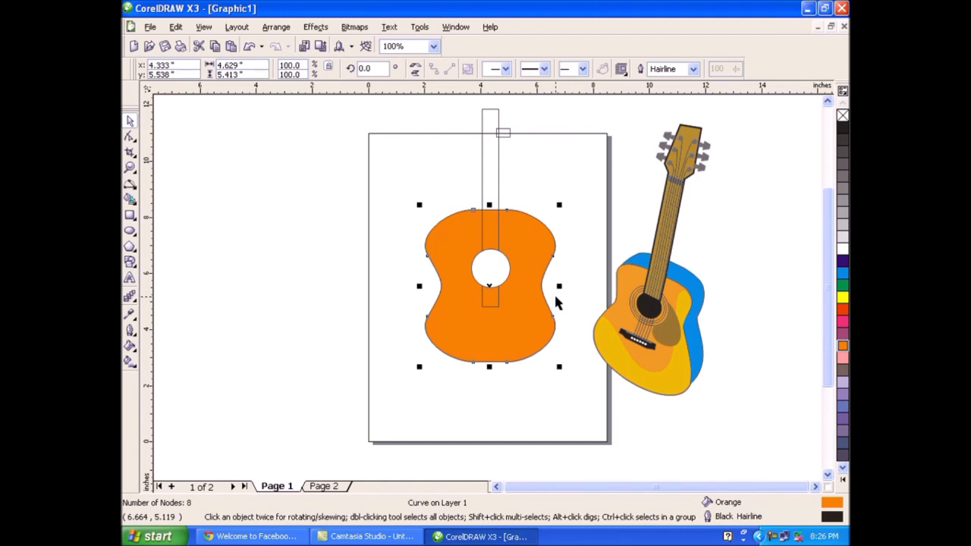
# Step: Try a duplicate of the orange body offset 0.3 inches right and 0.2 inches up, and remove it
pyautogui.press('Right')
pyautogui.press('Right')
pyautogui.press('Right')
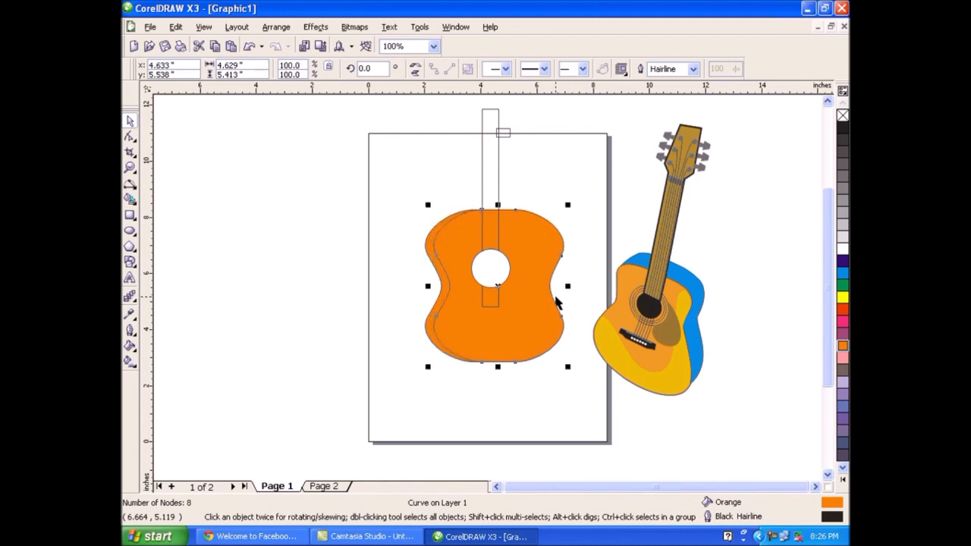
pyautogui.press('Up')
pyautogui.press('Up')
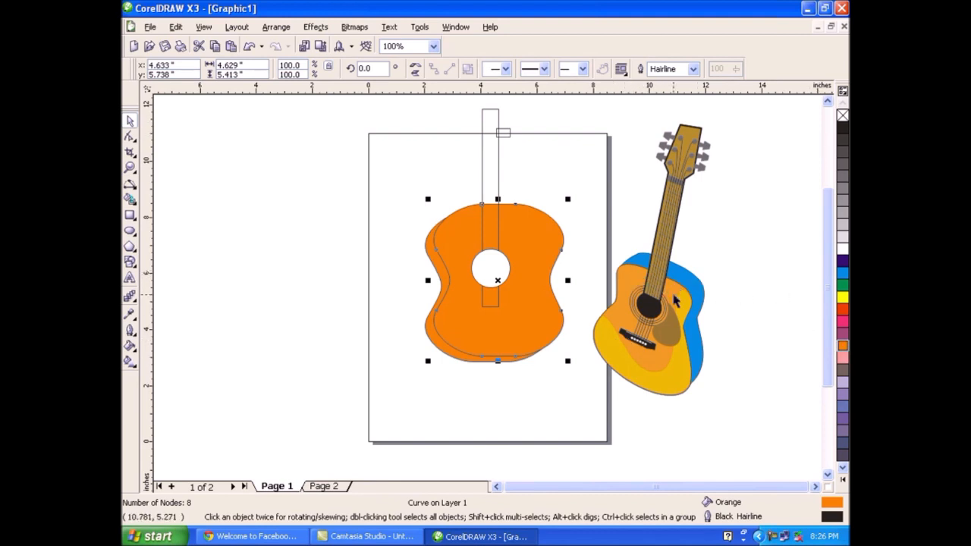
pyautogui.click(536, 372)
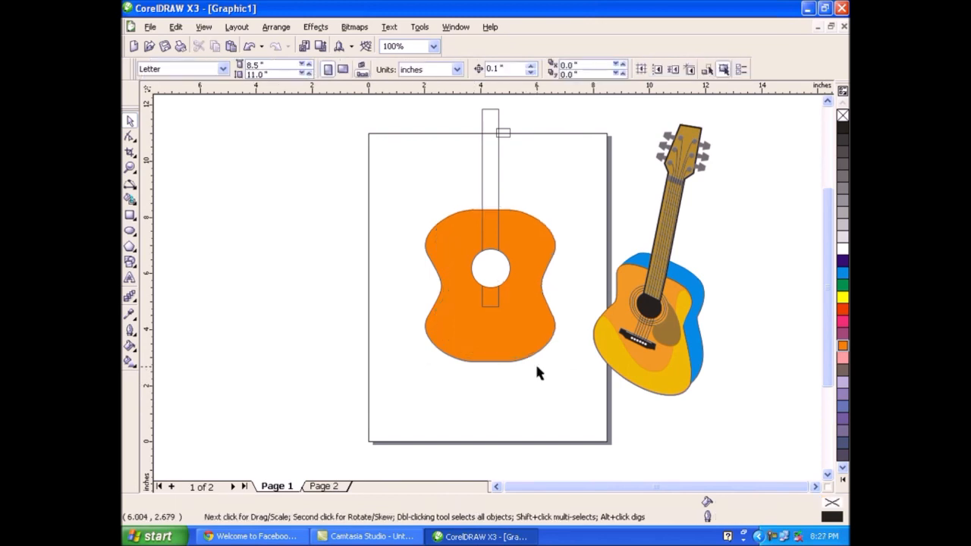
# Step: Make a copy of the orange body scaled to about 72.3% and position it over the body's left half
pyautogui.click(529, 351)
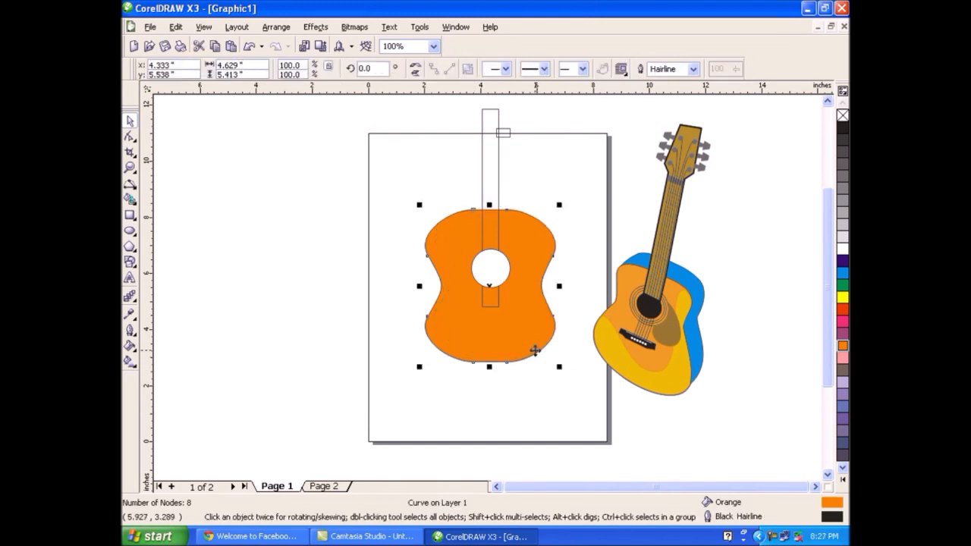
pyautogui.moveTo(558, 367); pyautogui.dragTo(531, 331)
pyautogui.moveTo(466, 265); pyautogui.dragTo(468, 277)
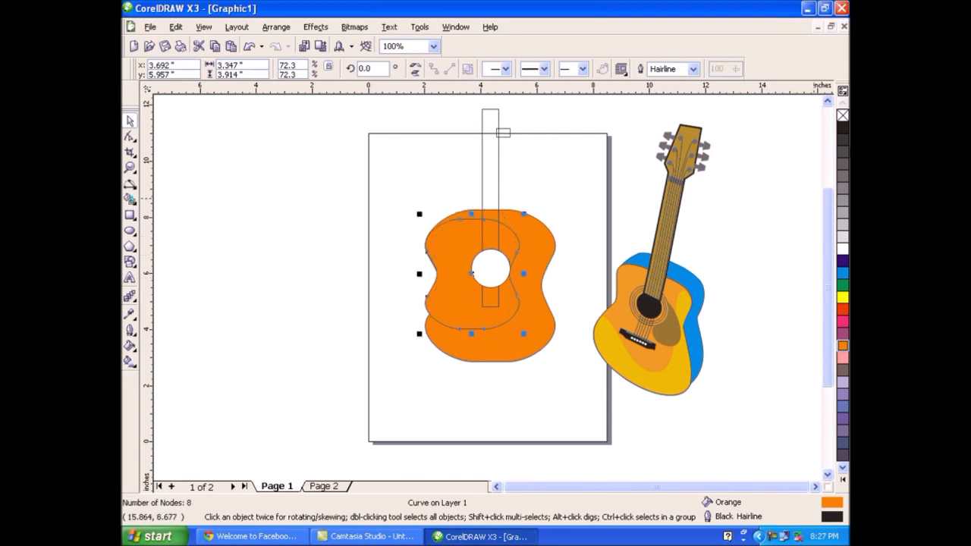
# Step: Remove the smaller body copy's outline, fill it Yellow and stretch it upward to about 4.14 inches high
pyautogui.rightClick(841, 118)
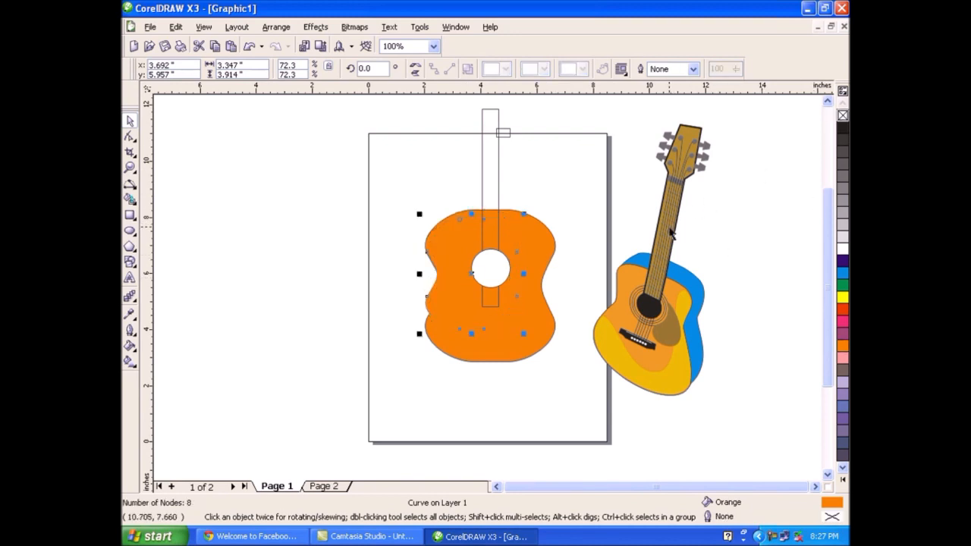
pyautogui.click(843, 300)
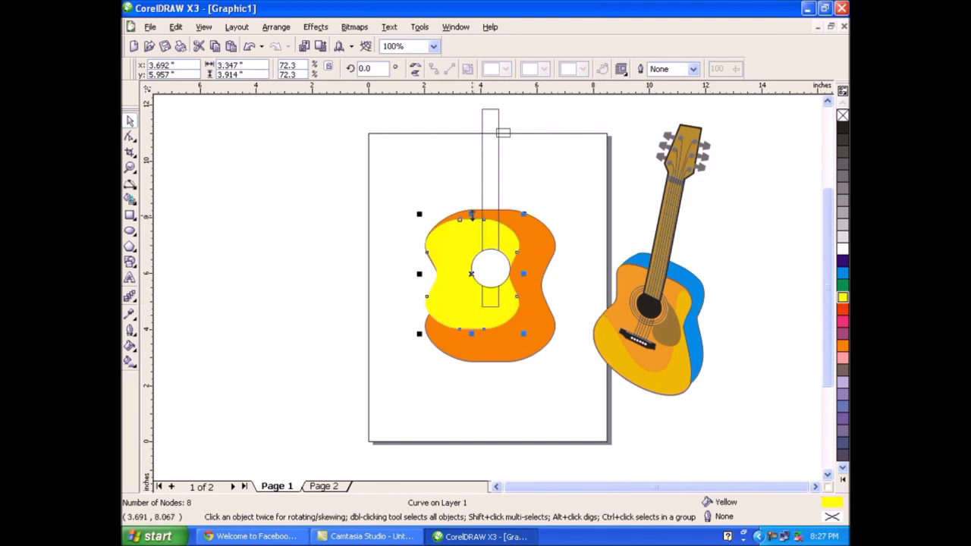
pyautogui.moveTo(472, 215); pyautogui.dragTo(473, 206)
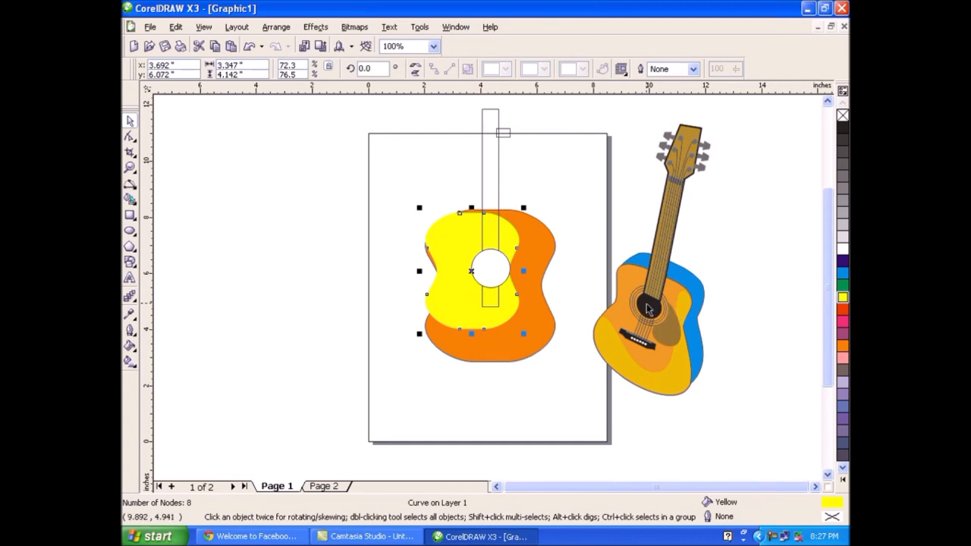
# Step: Reshape the yellow body copy by adjusting its upper and left nodes and removing the two nodes on its right side
pyautogui.click(130, 137)
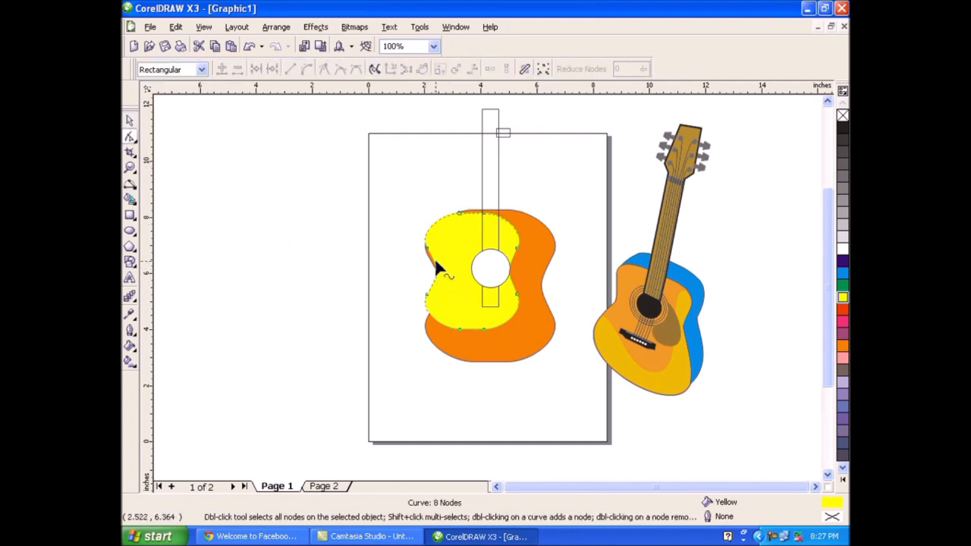
pyautogui.moveTo(426, 248); pyautogui.dragTo(428, 255)
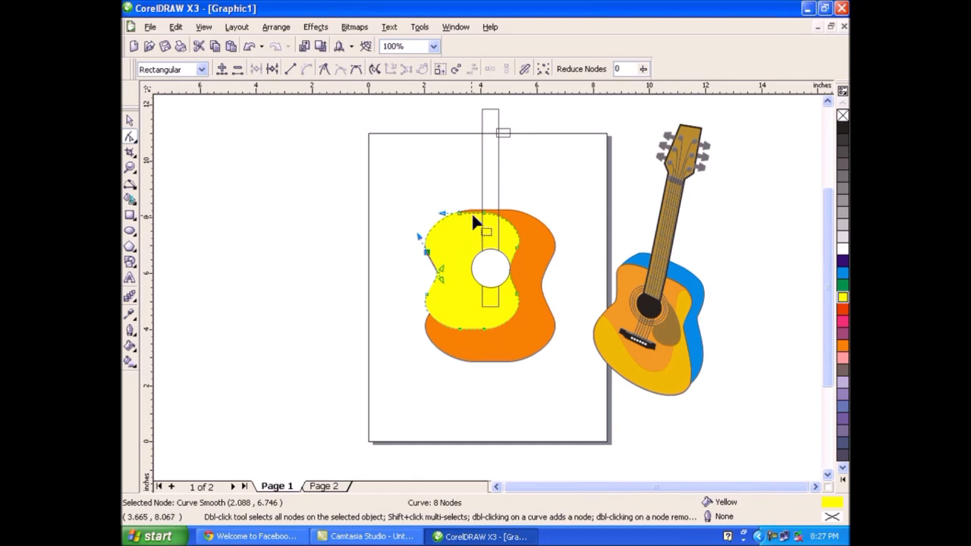
pyautogui.moveTo(482, 212); pyautogui.dragTo(460, 211)
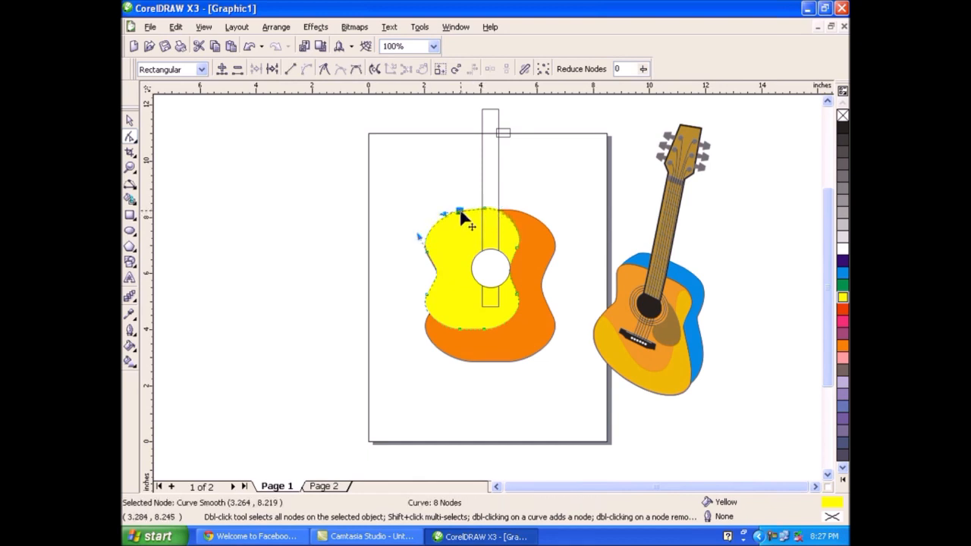
pyautogui.click(517, 244)
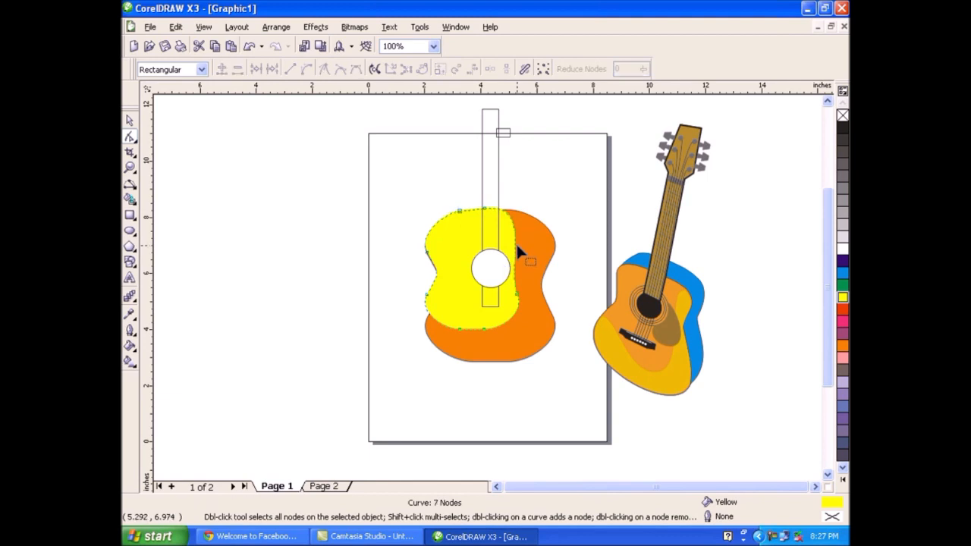
pyautogui.doubleClick(517, 295)
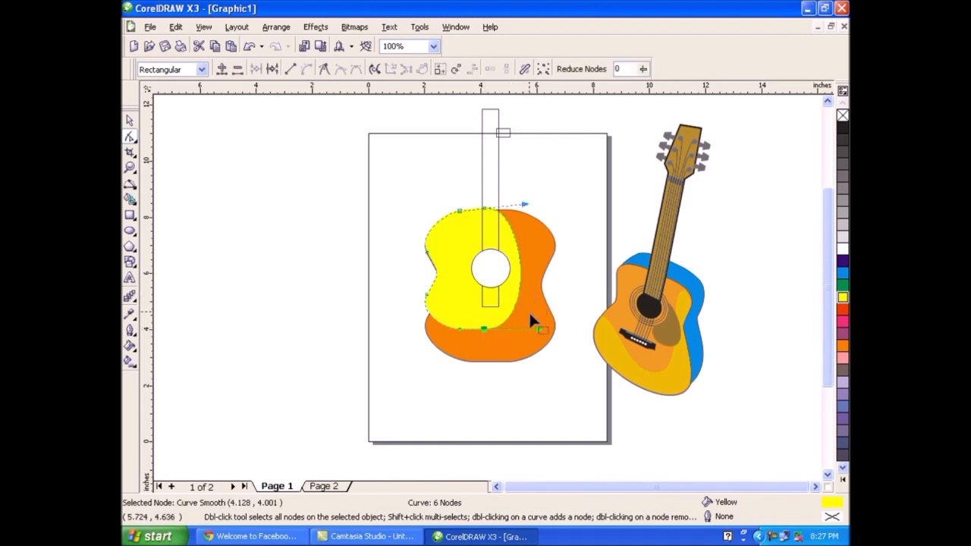
# Step: Pull the yellow shape's right edge inward with its lower and upper curve handles, and delete the shape
pyautogui.click(325, 69)
pyautogui.moveTo(538, 332); pyautogui.dragTo(514, 318)
pyautogui.moveTo(526, 205); pyautogui.dragTo(521, 222)
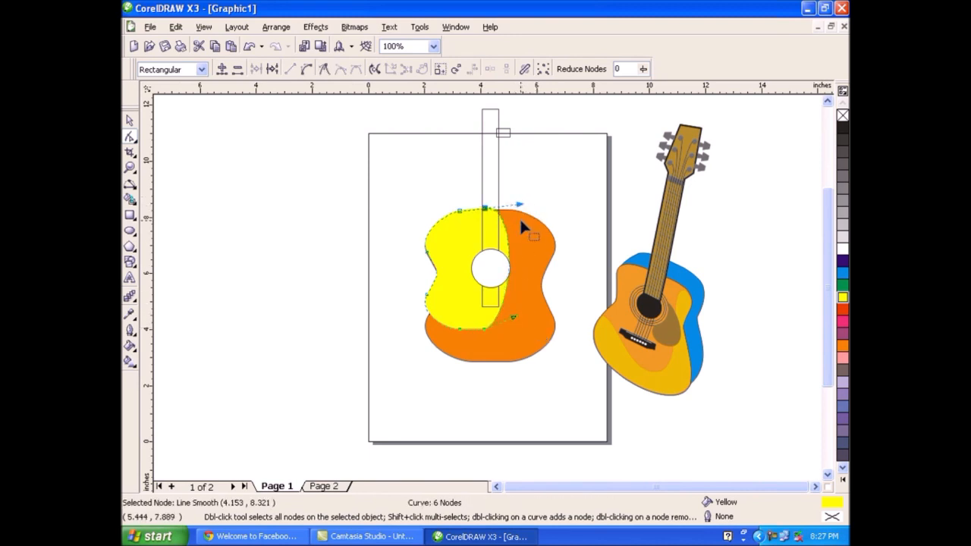
pyautogui.click(129, 122)
pyautogui.press('Delete')
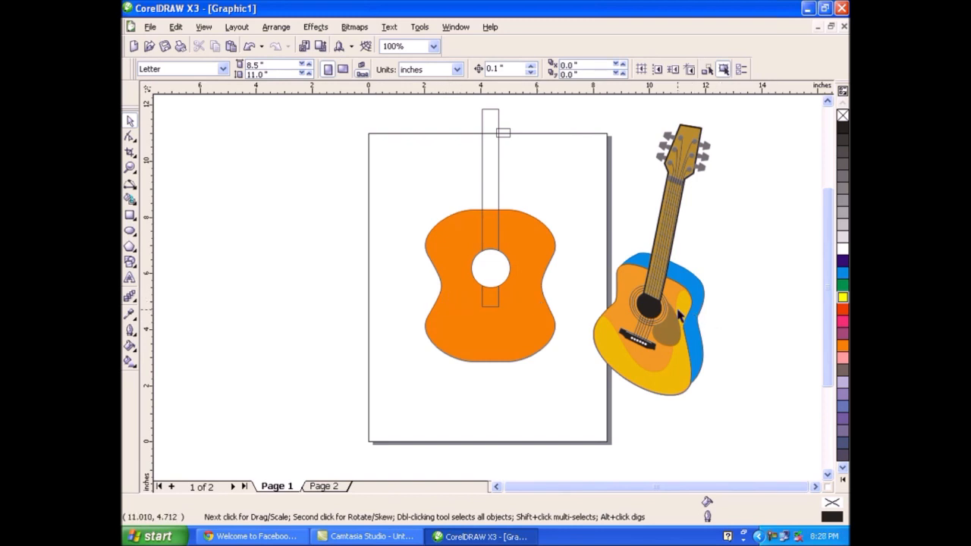
# Step: Narrow the upper half of the orange guitar body by moving its upper nodes inward on both sides
pyautogui.moveTo(400, 191); pyautogui.dragTo(567, 264)
pyautogui.click(539, 262)
pyautogui.click(129, 137)
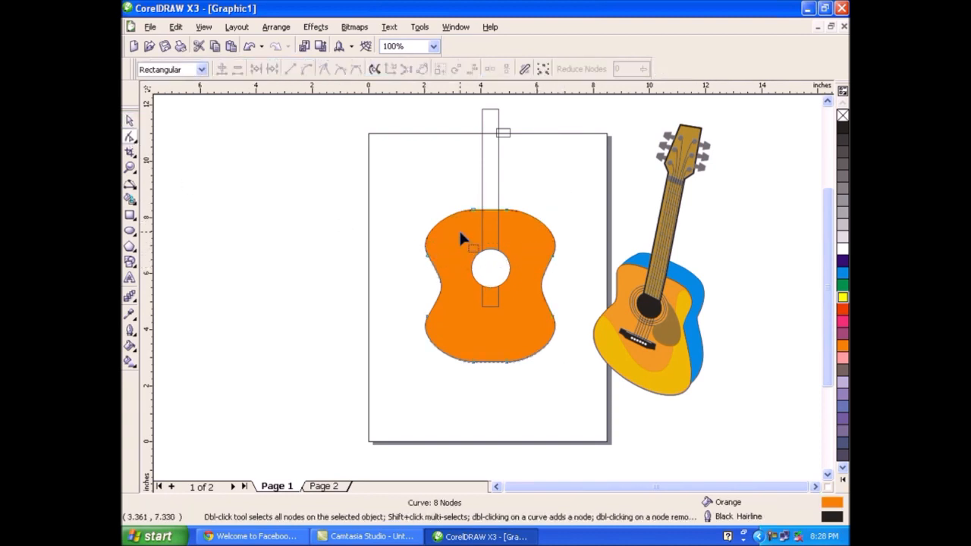
pyautogui.moveTo(388, 203); pyautogui.dragTo(586, 275)
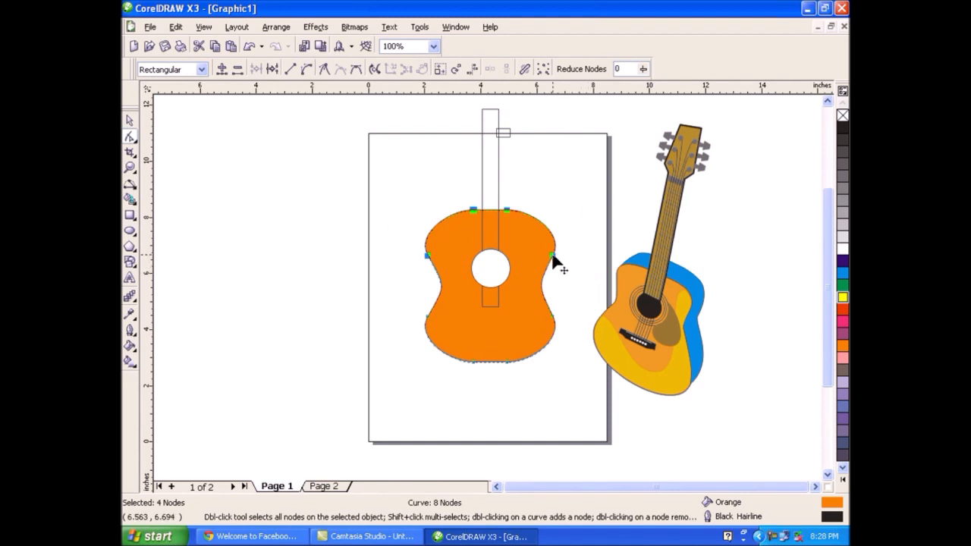
pyautogui.moveTo(553, 258); pyautogui.dragTo(545, 257)
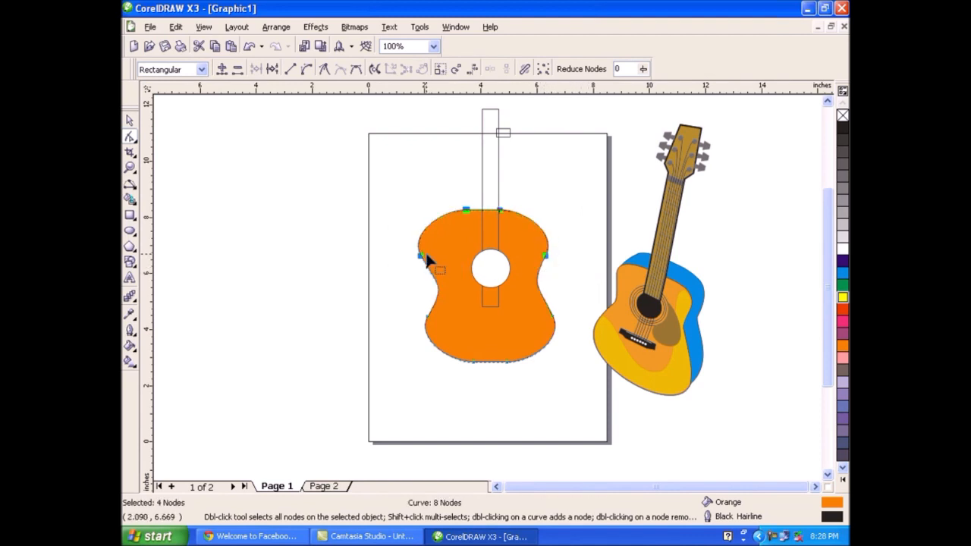
pyautogui.moveTo(421, 255); pyautogui.dragTo(471, 266)
pyautogui.click(409, 248)
pyautogui.moveTo(559, 257); pyautogui.dragTo(541, 259)
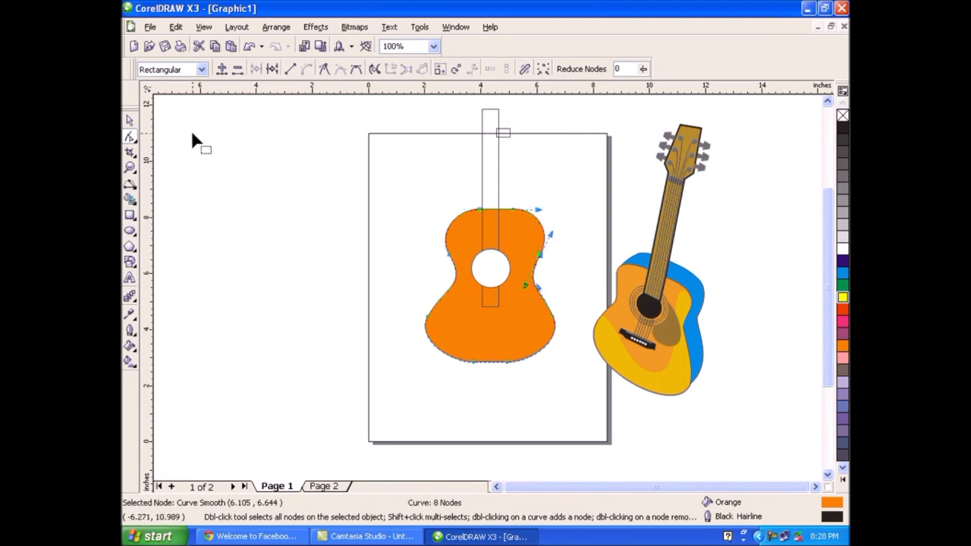
pyautogui.click(131, 121)
pyautogui.click(252, 196)
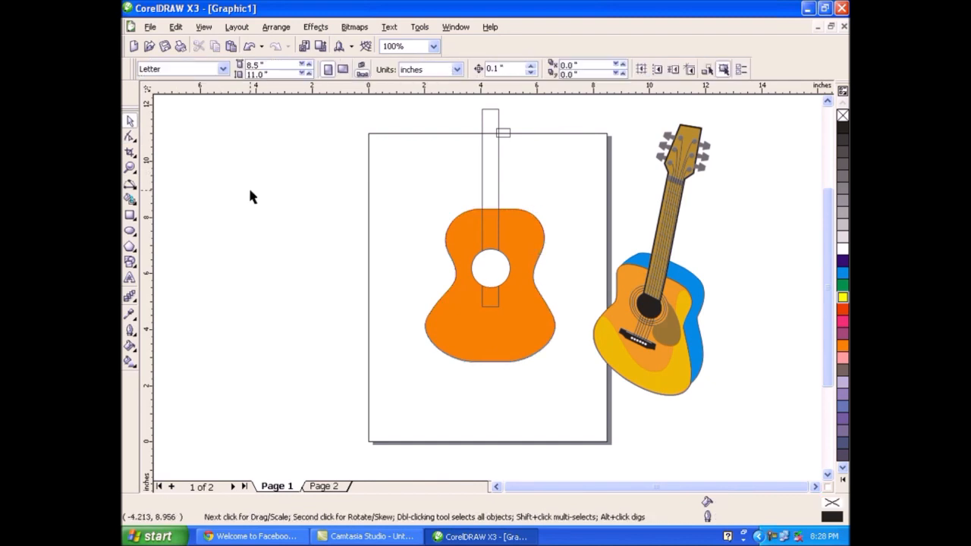
# Step: Place a copy of the orange body behind it, offset 0.4 inches right and 0.3 inches up, and fill it Cyan
pyautogui.hotkey('ctrl', 'a')
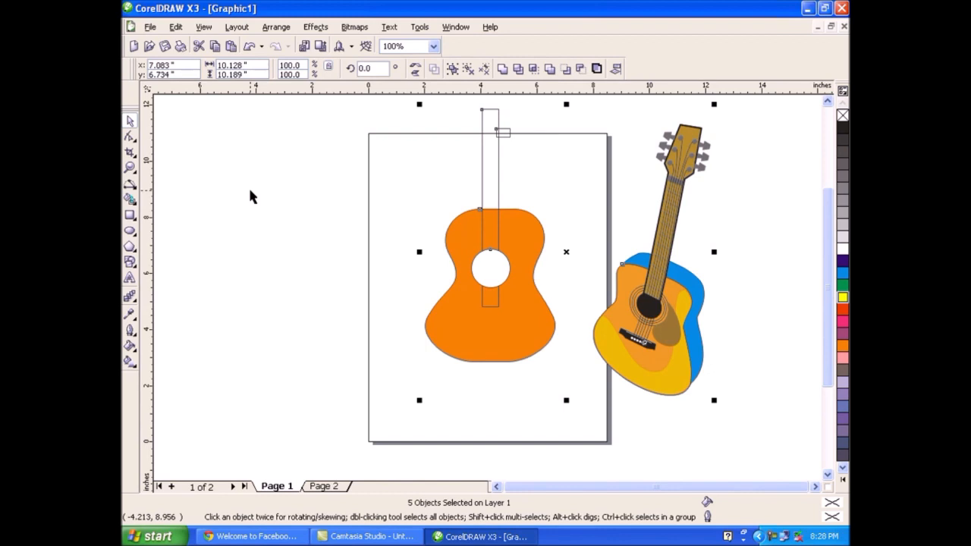
pyautogui.click(281, 230)
pyautogui.click(503, 329)
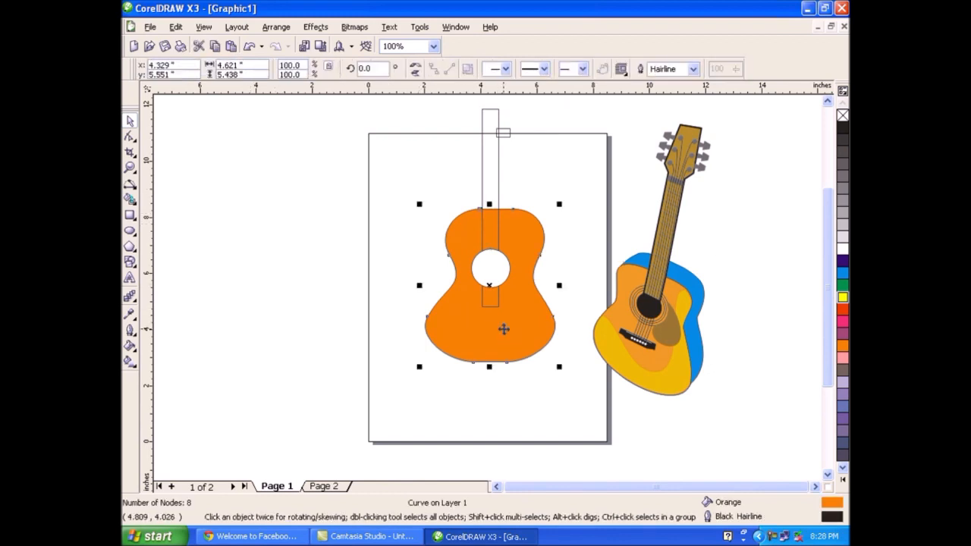
pyautogui.press('Right')
pyautogui.press('Right')
pyautogui.press('Right')
pyautogui.press('Right')
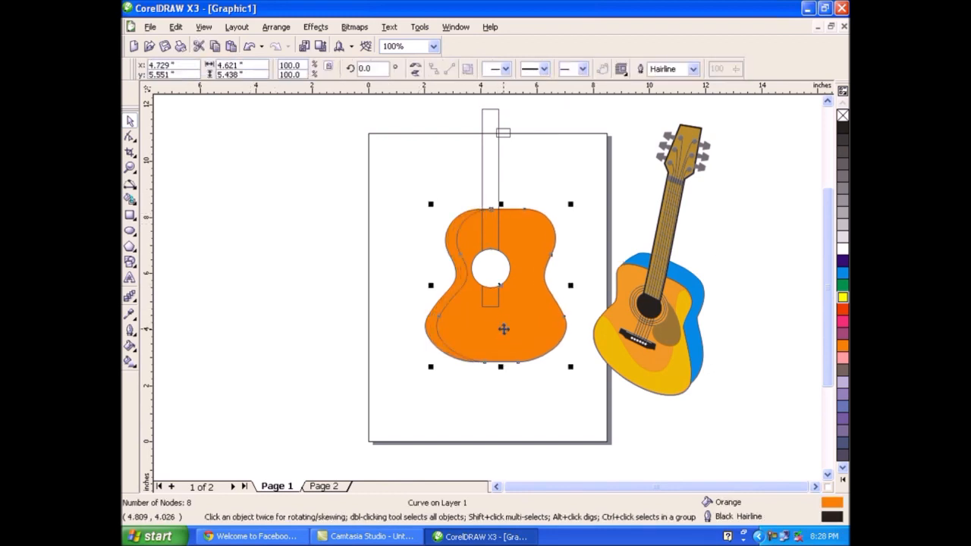
pyautogui.press('Up')
pyautogui.press('Up')
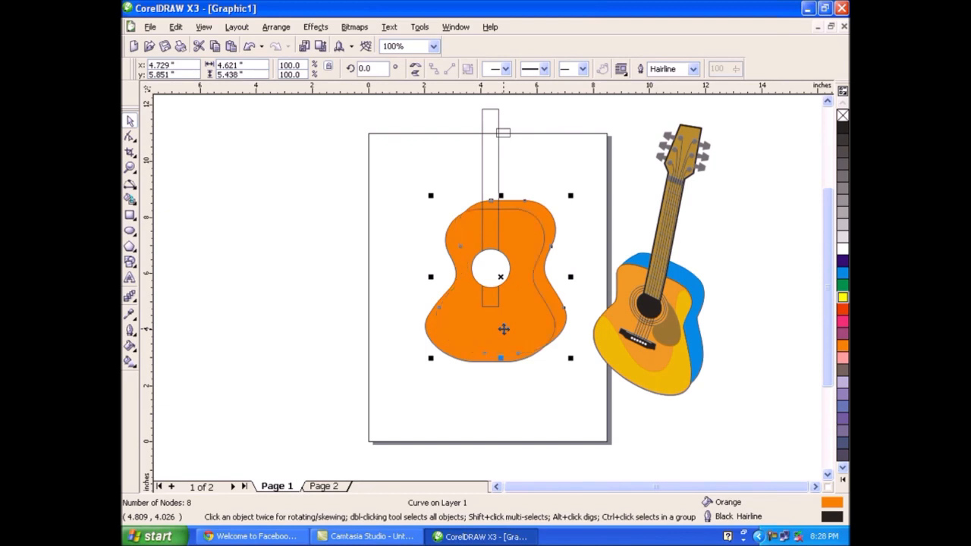
pyautogui.click(843, 273)
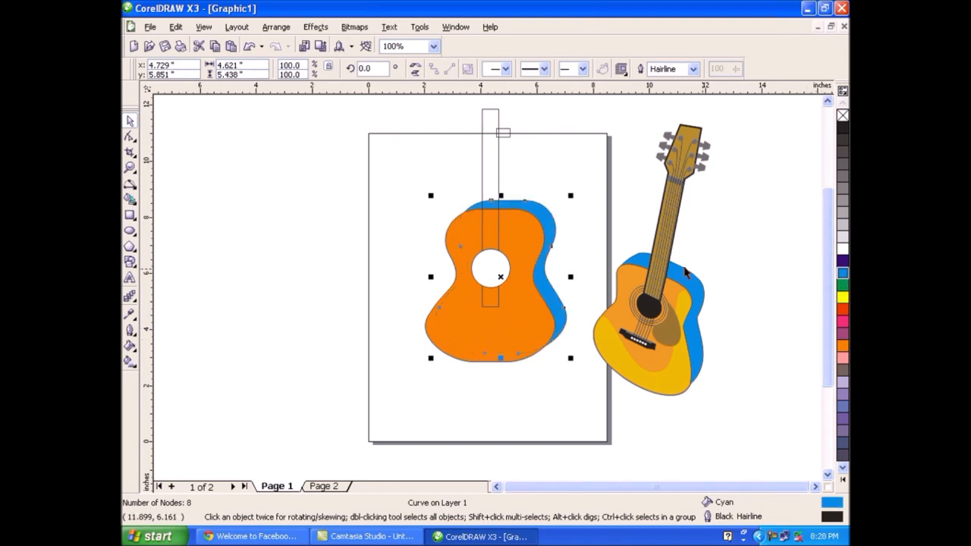
pyautogui.click(619, 228)
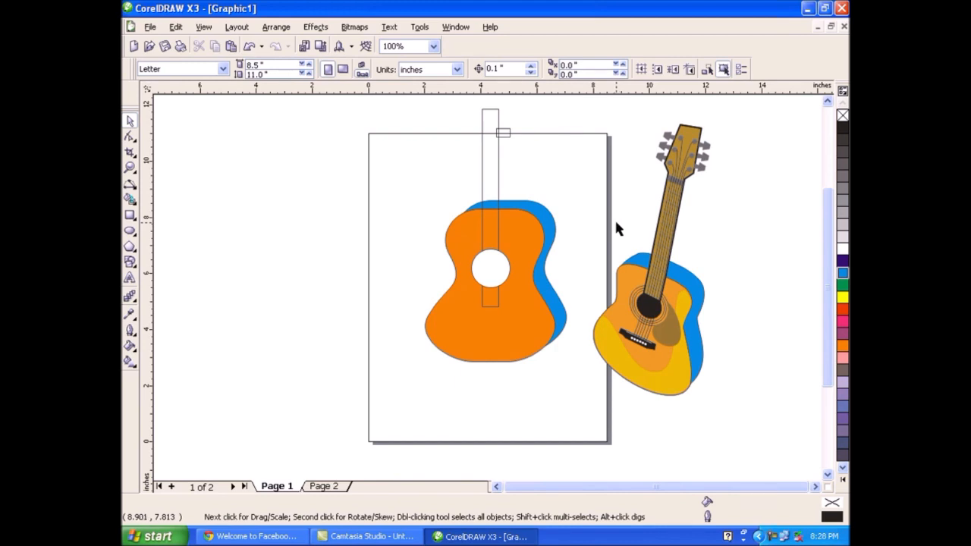
# Step: Move the cyan body copy off the page to the left and extrude it toward the upper right
pyautogui.moveTo(549, 224); pyautogui.dragTo(316, 243)
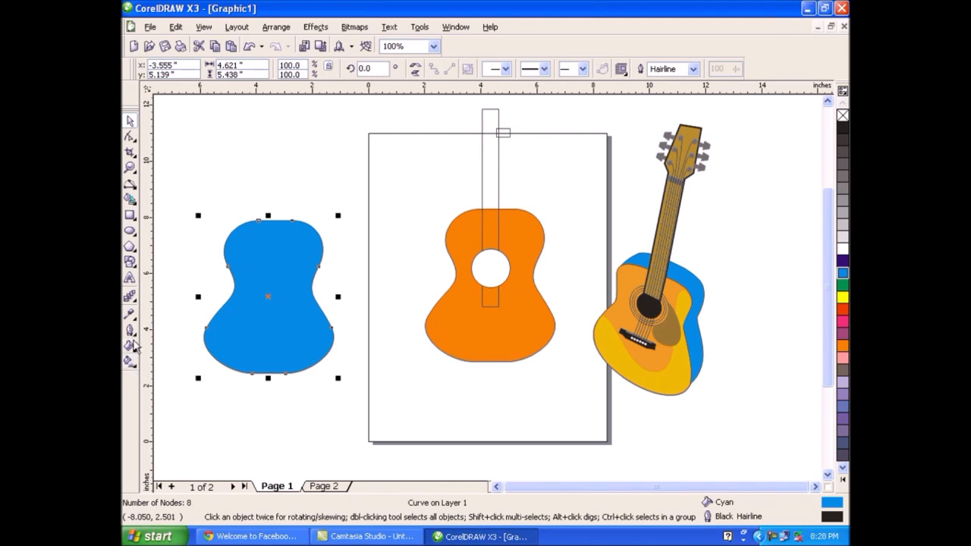
pyautogui.click(134, 302)
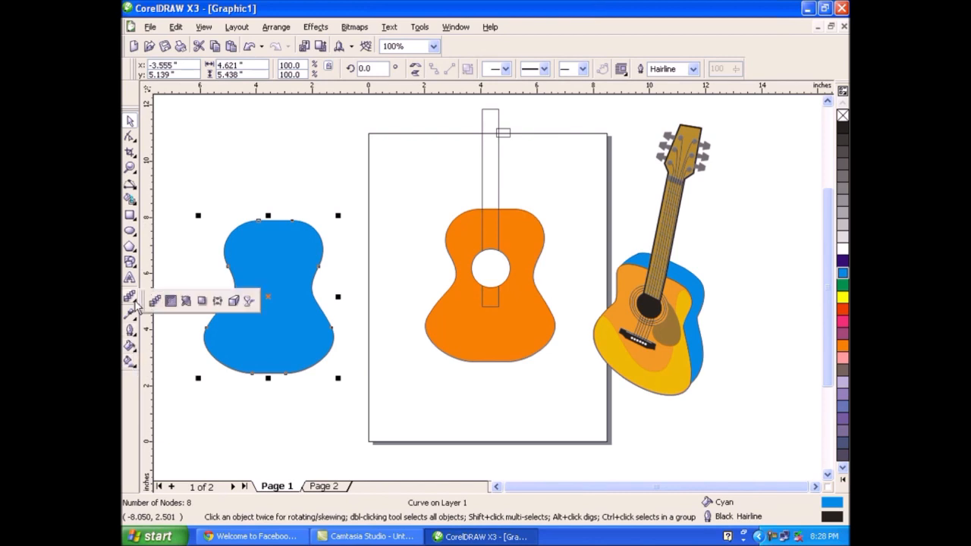
pyautogui.click(233, 300)
pyautogui.moveTo(227, 366); pyautogui.dragTo(386, 165)
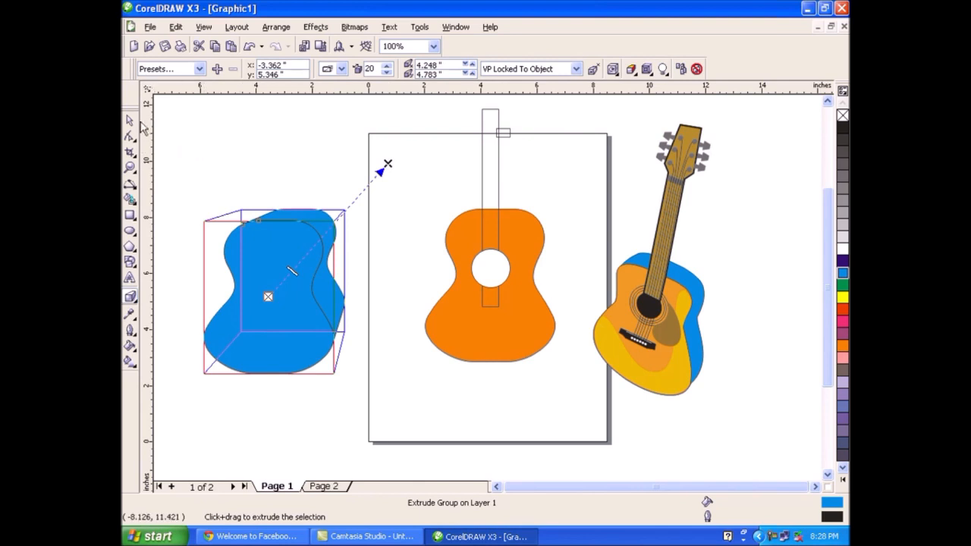
pyautogui.click(130, 120)
# Step: Color the extrusion's sides with solid pink, and delete the extruded body
pyautogui.click(630, 69)
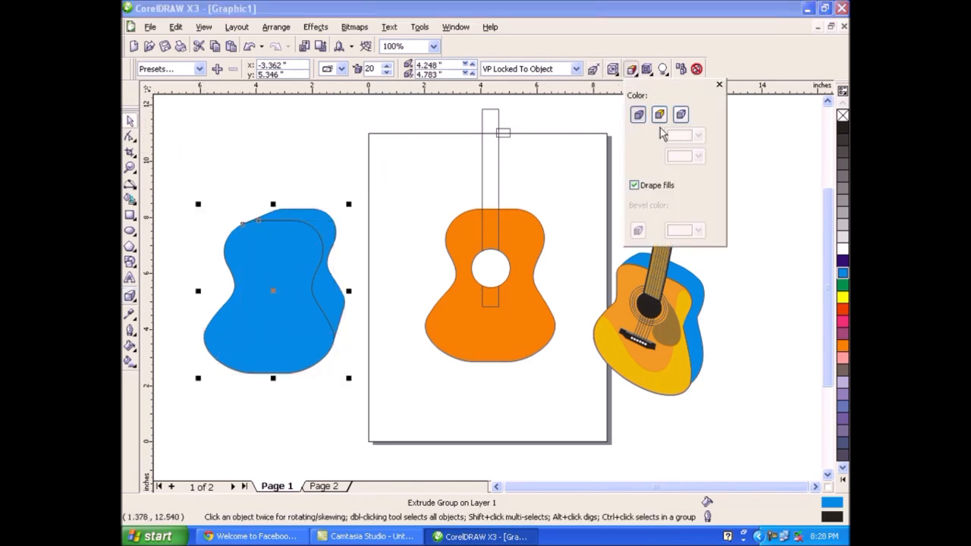
pyautogui.click(660, 115)
pyautogui.click(698, 137)
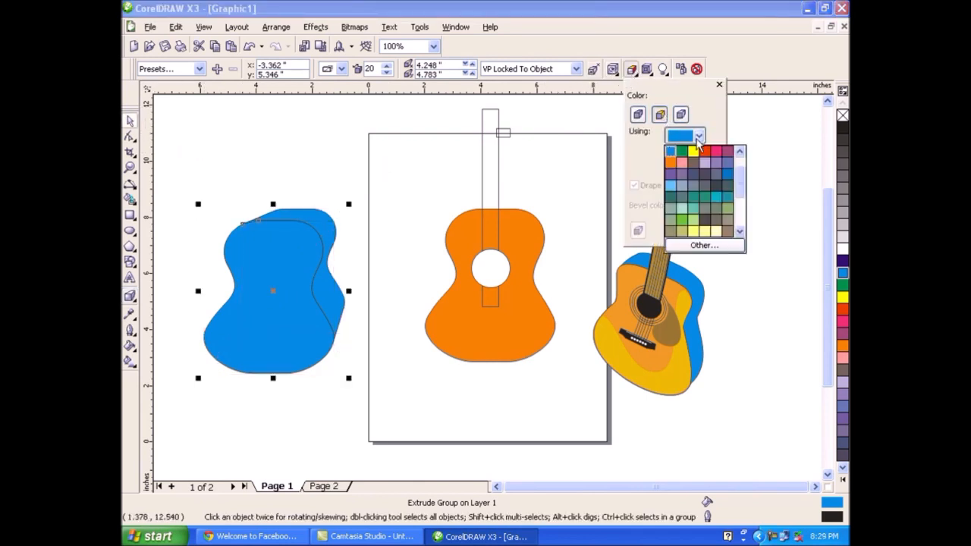
pyautogui.click(682, 162)
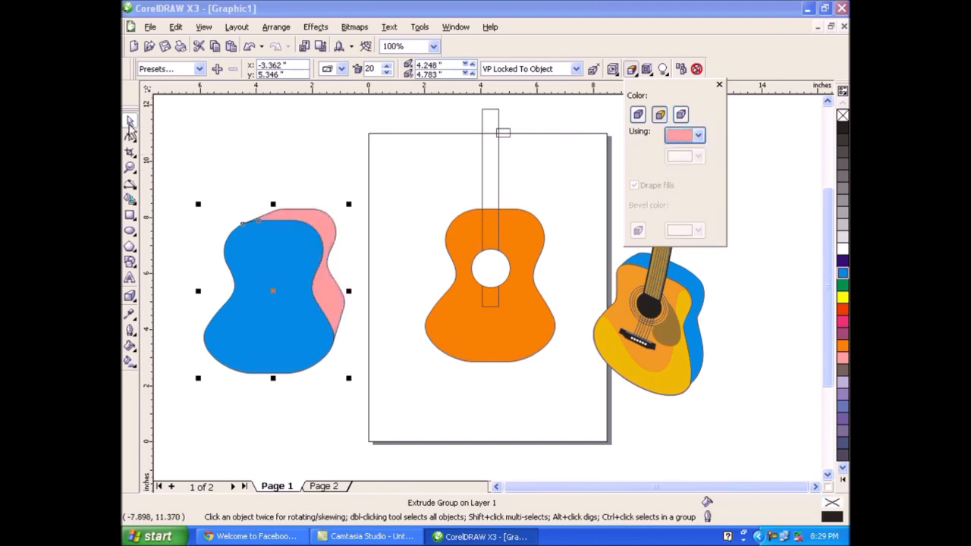
pyautogui.click(252, 147)
pyautogui.click(252, 147)
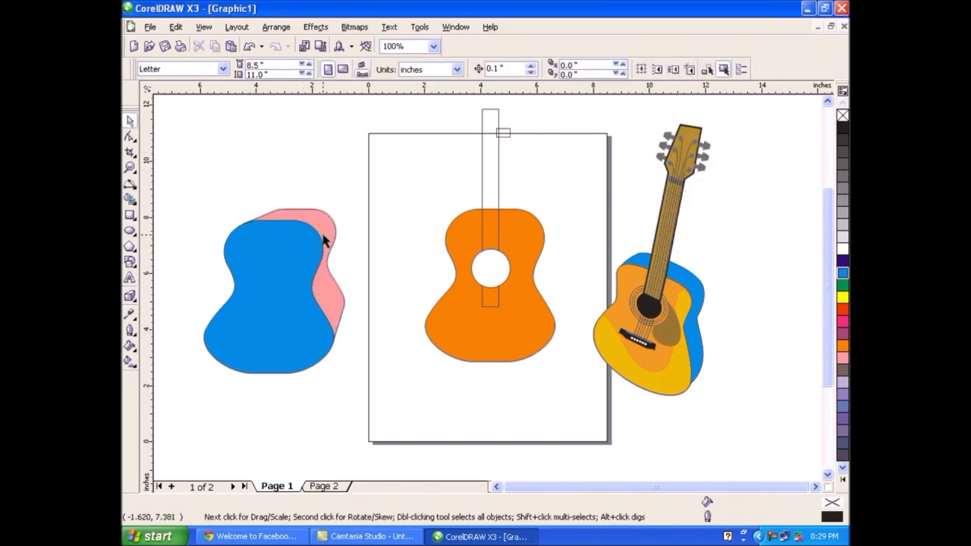
pyautogui.click(324, 234)
pyautogui.press('Delete')
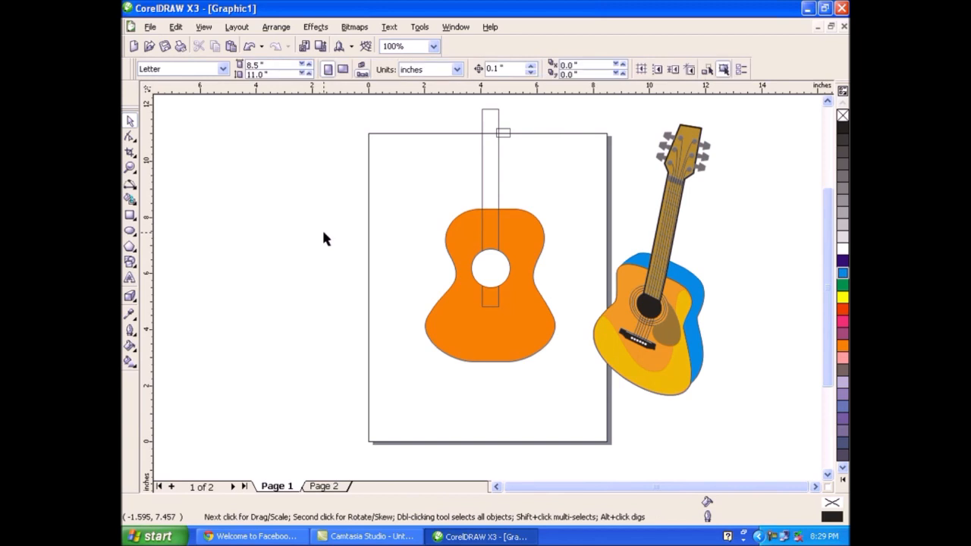
# Step: Delete all objects in the drawing and check which files the LECT3 folder offers for import
pyautogui.hotkey('ctrl', 'a')
pyautogui.press('Delete')
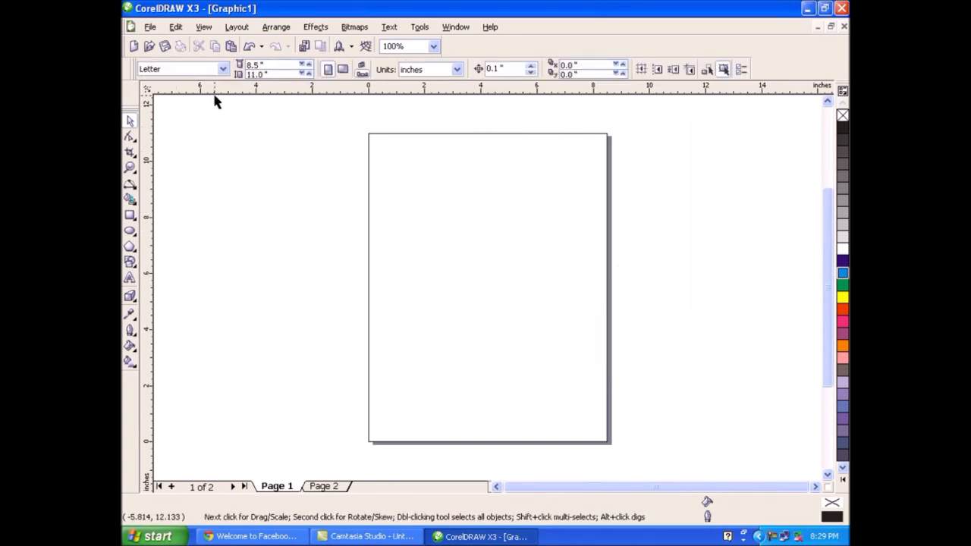
pyautogui.click(304, 48)
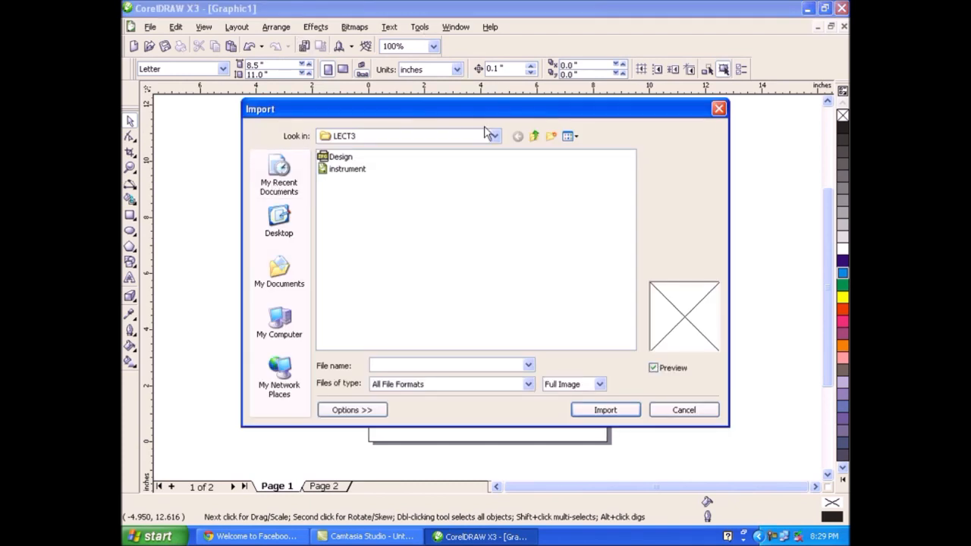
pyautogui.click(718, 111)
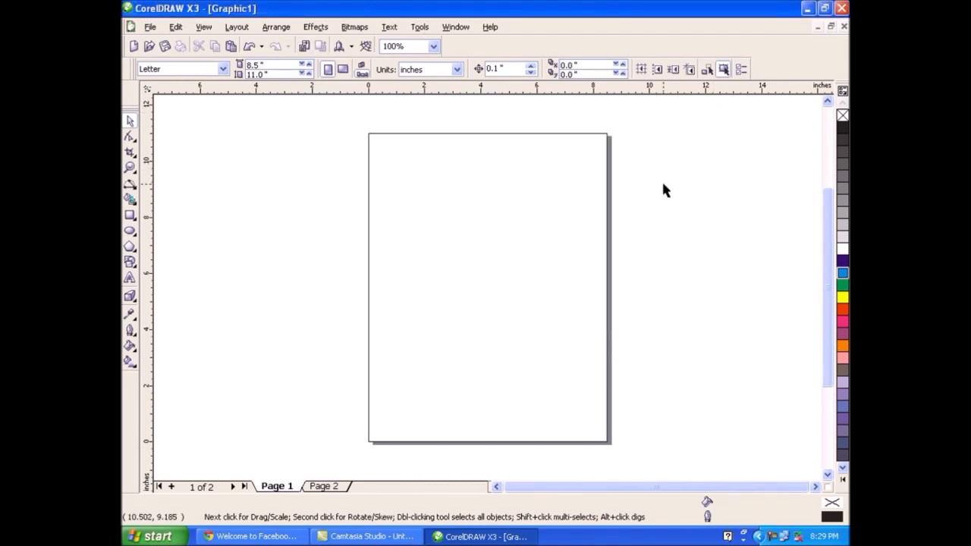